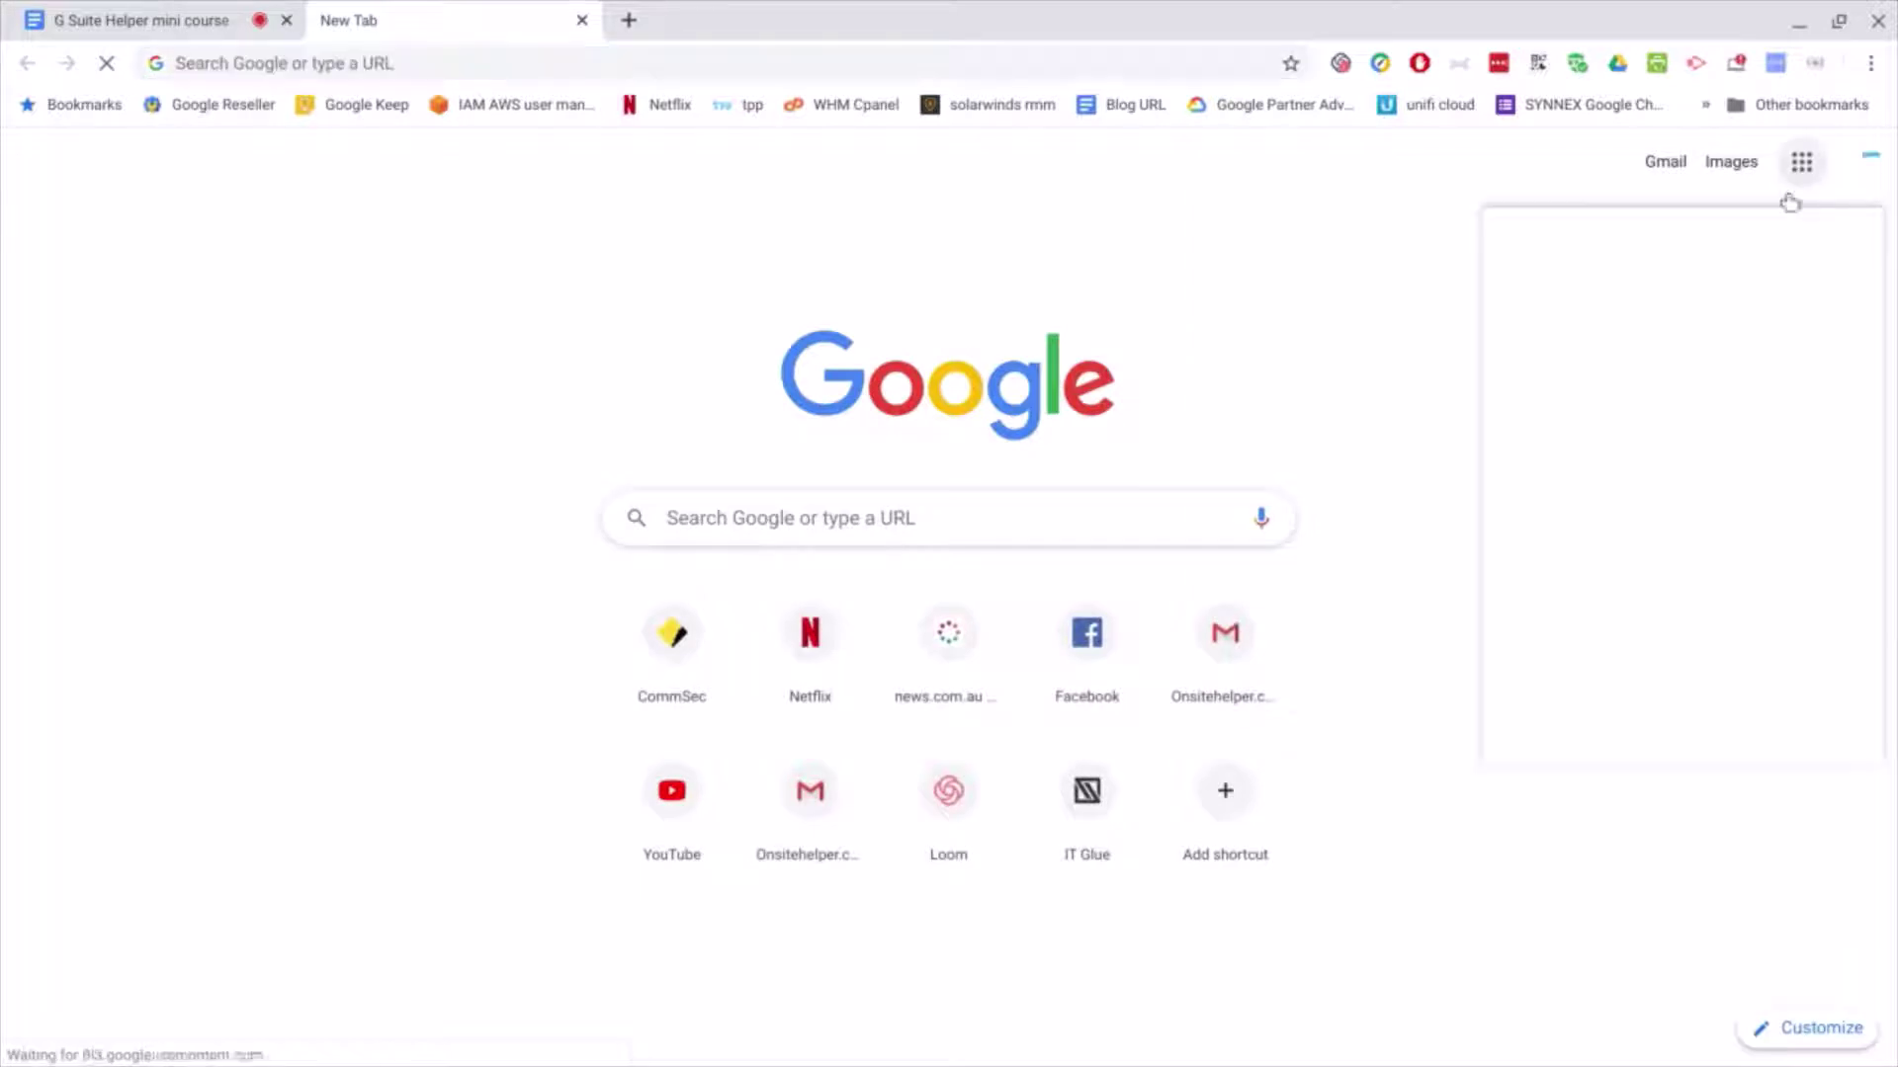
- Launch Google Drive from the Google apps grid on Chrome's new tab page
left_click(1672, 312)
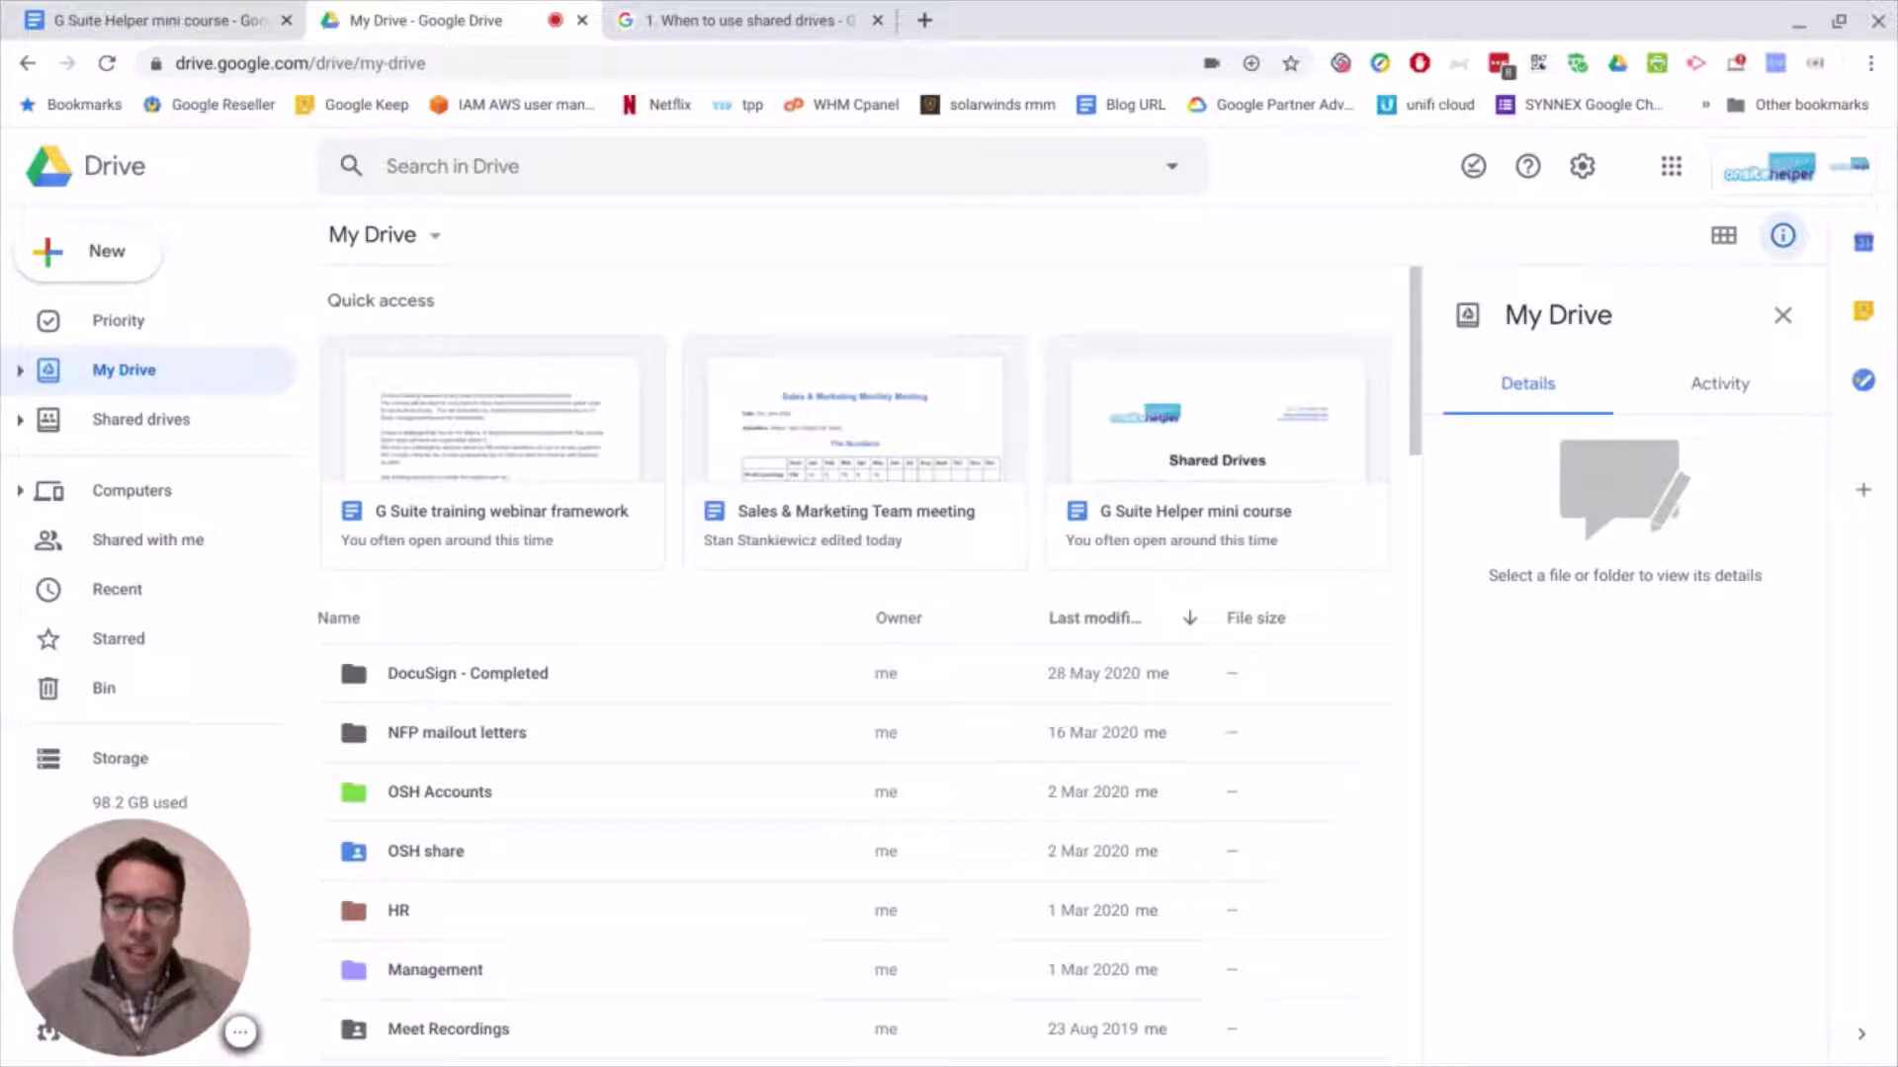
- Switch to the 'When to use shared drives' article and scroll to the 1.1 Differences table
left_click(741, 22)
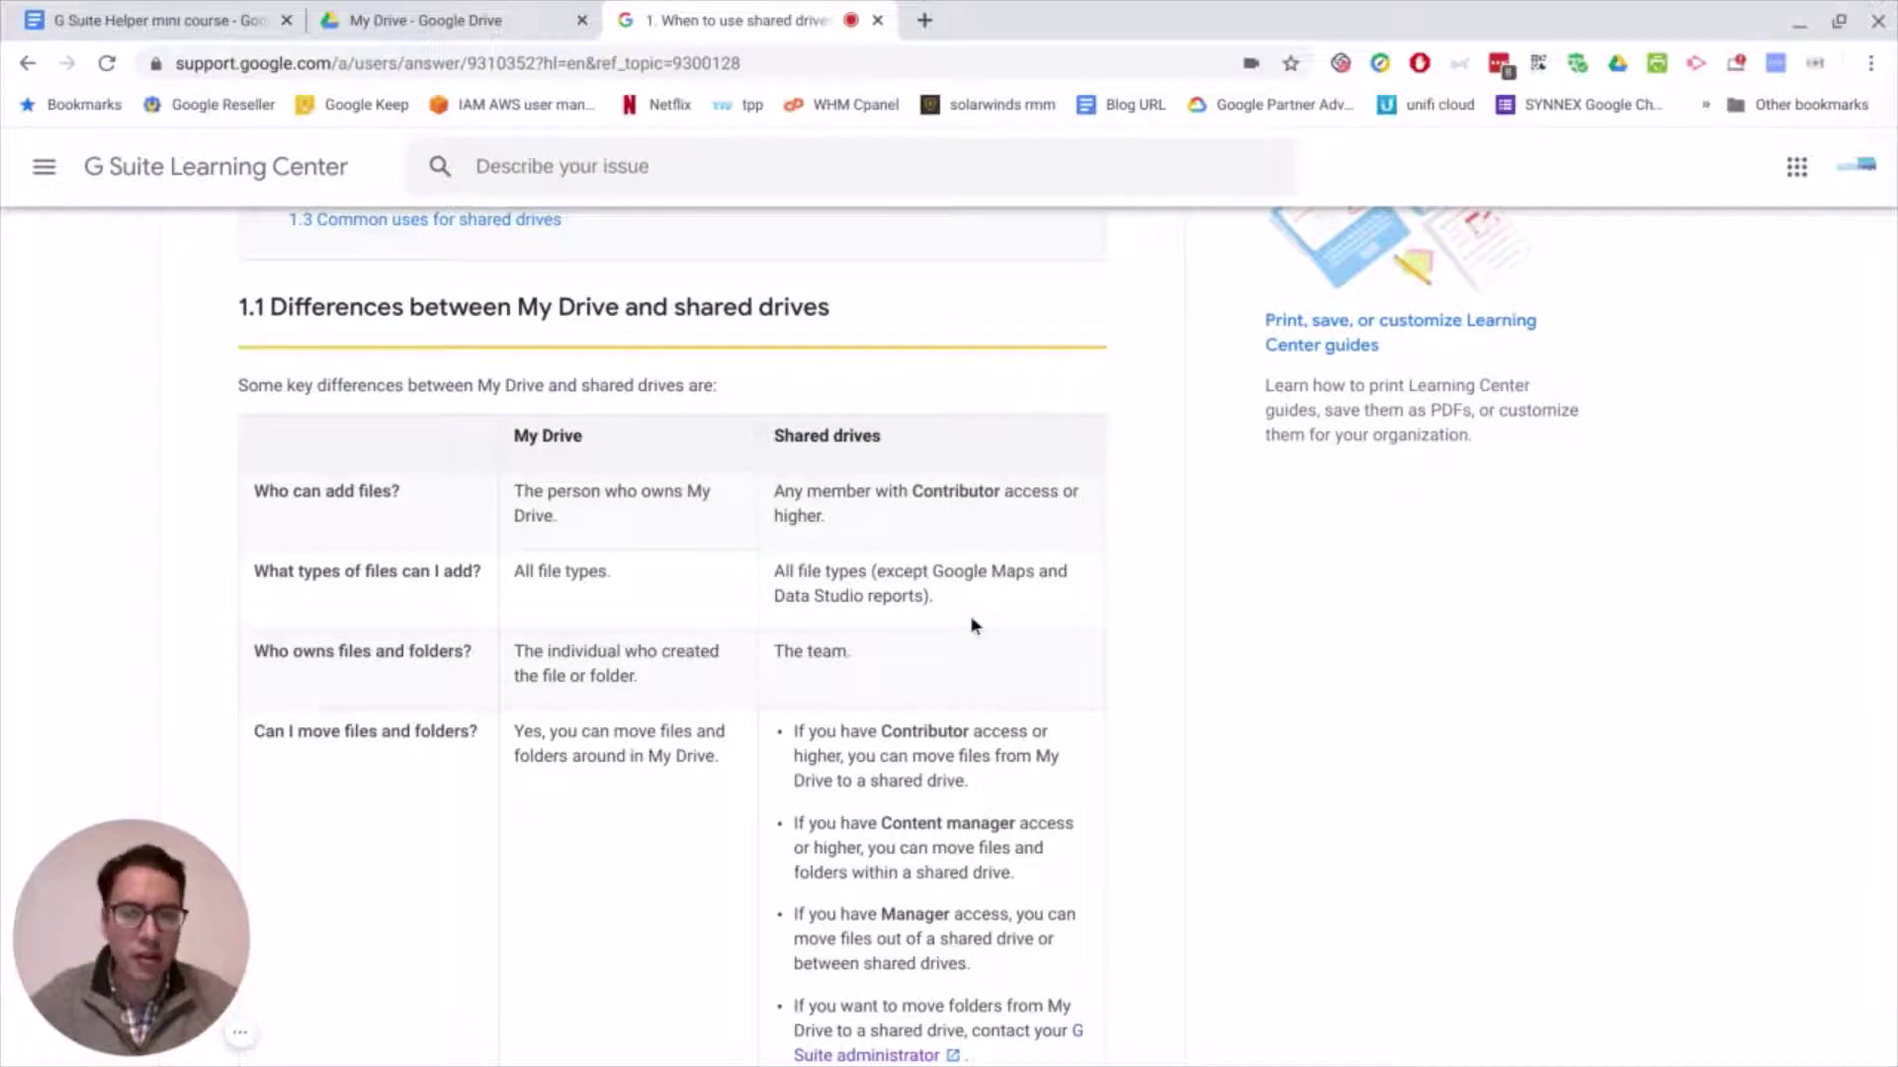
scroll(987, 595, "down", 2)
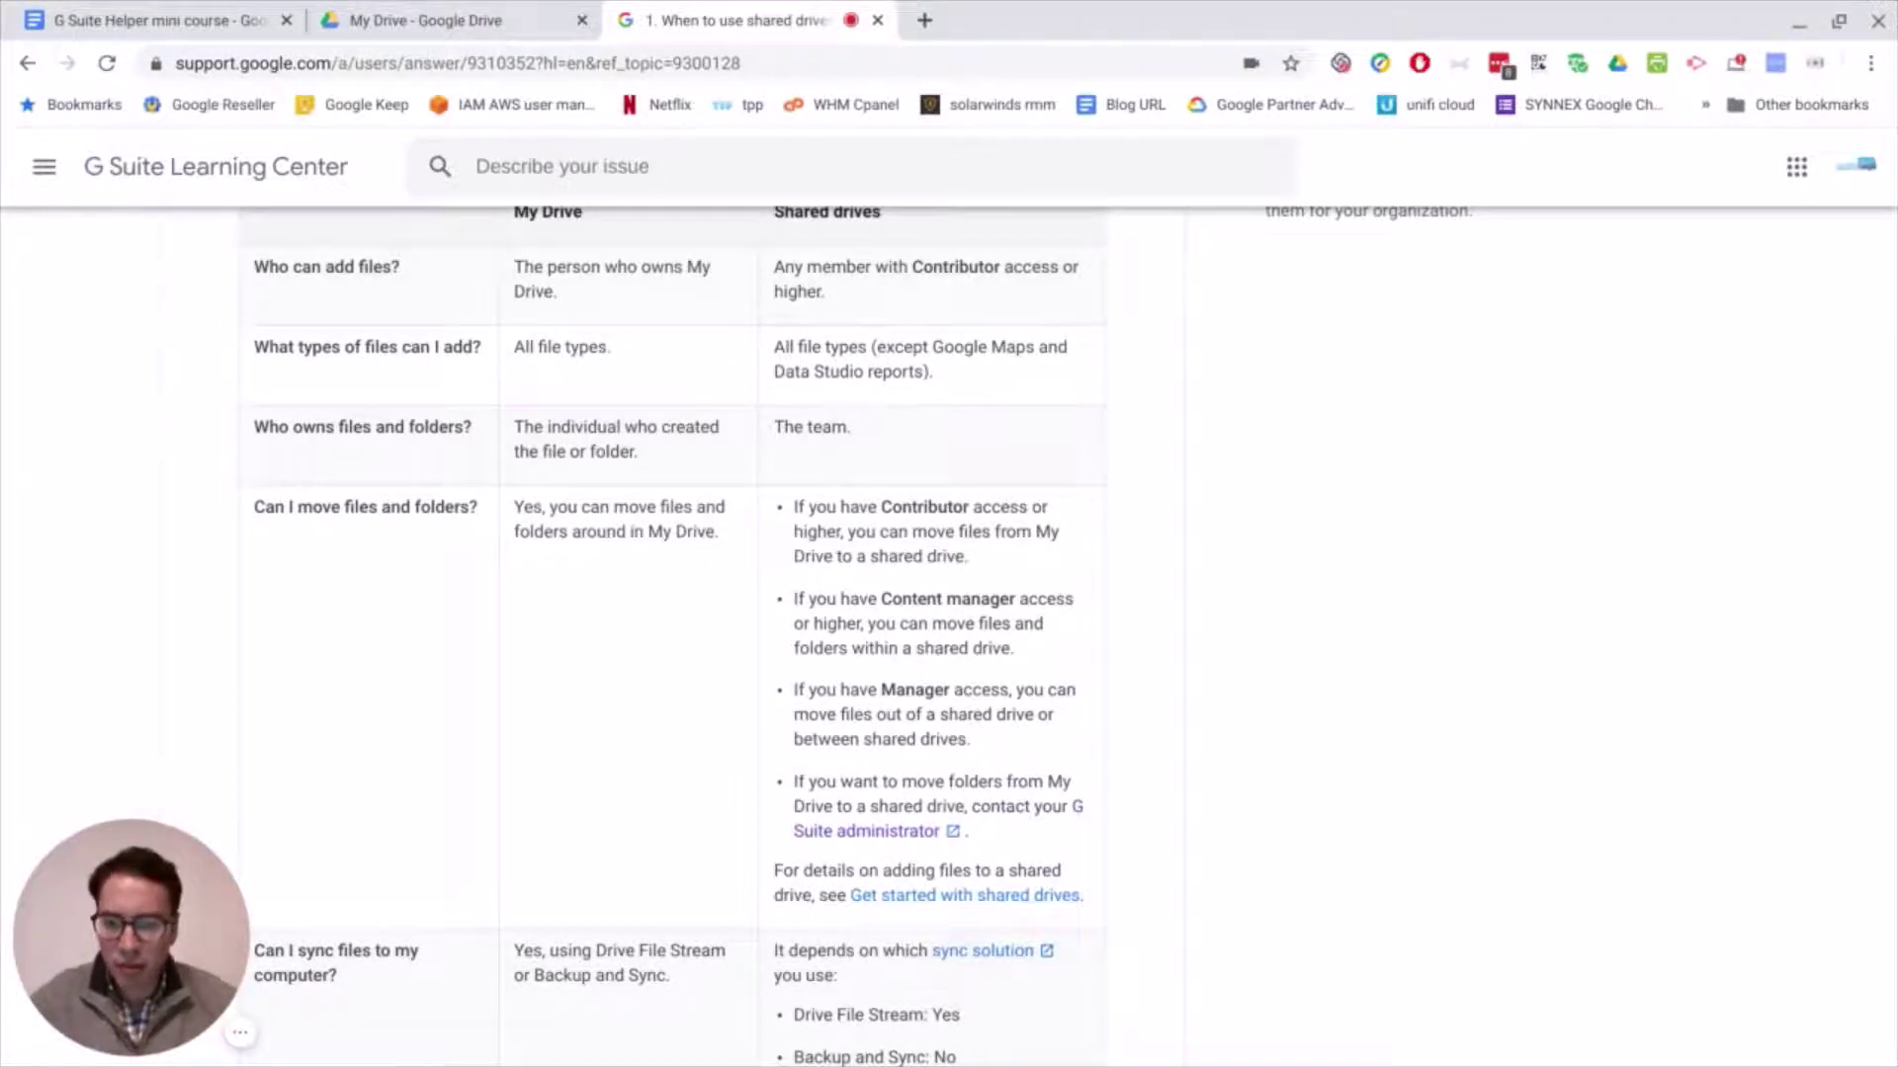
scroll(1041, 725, "down", 3)
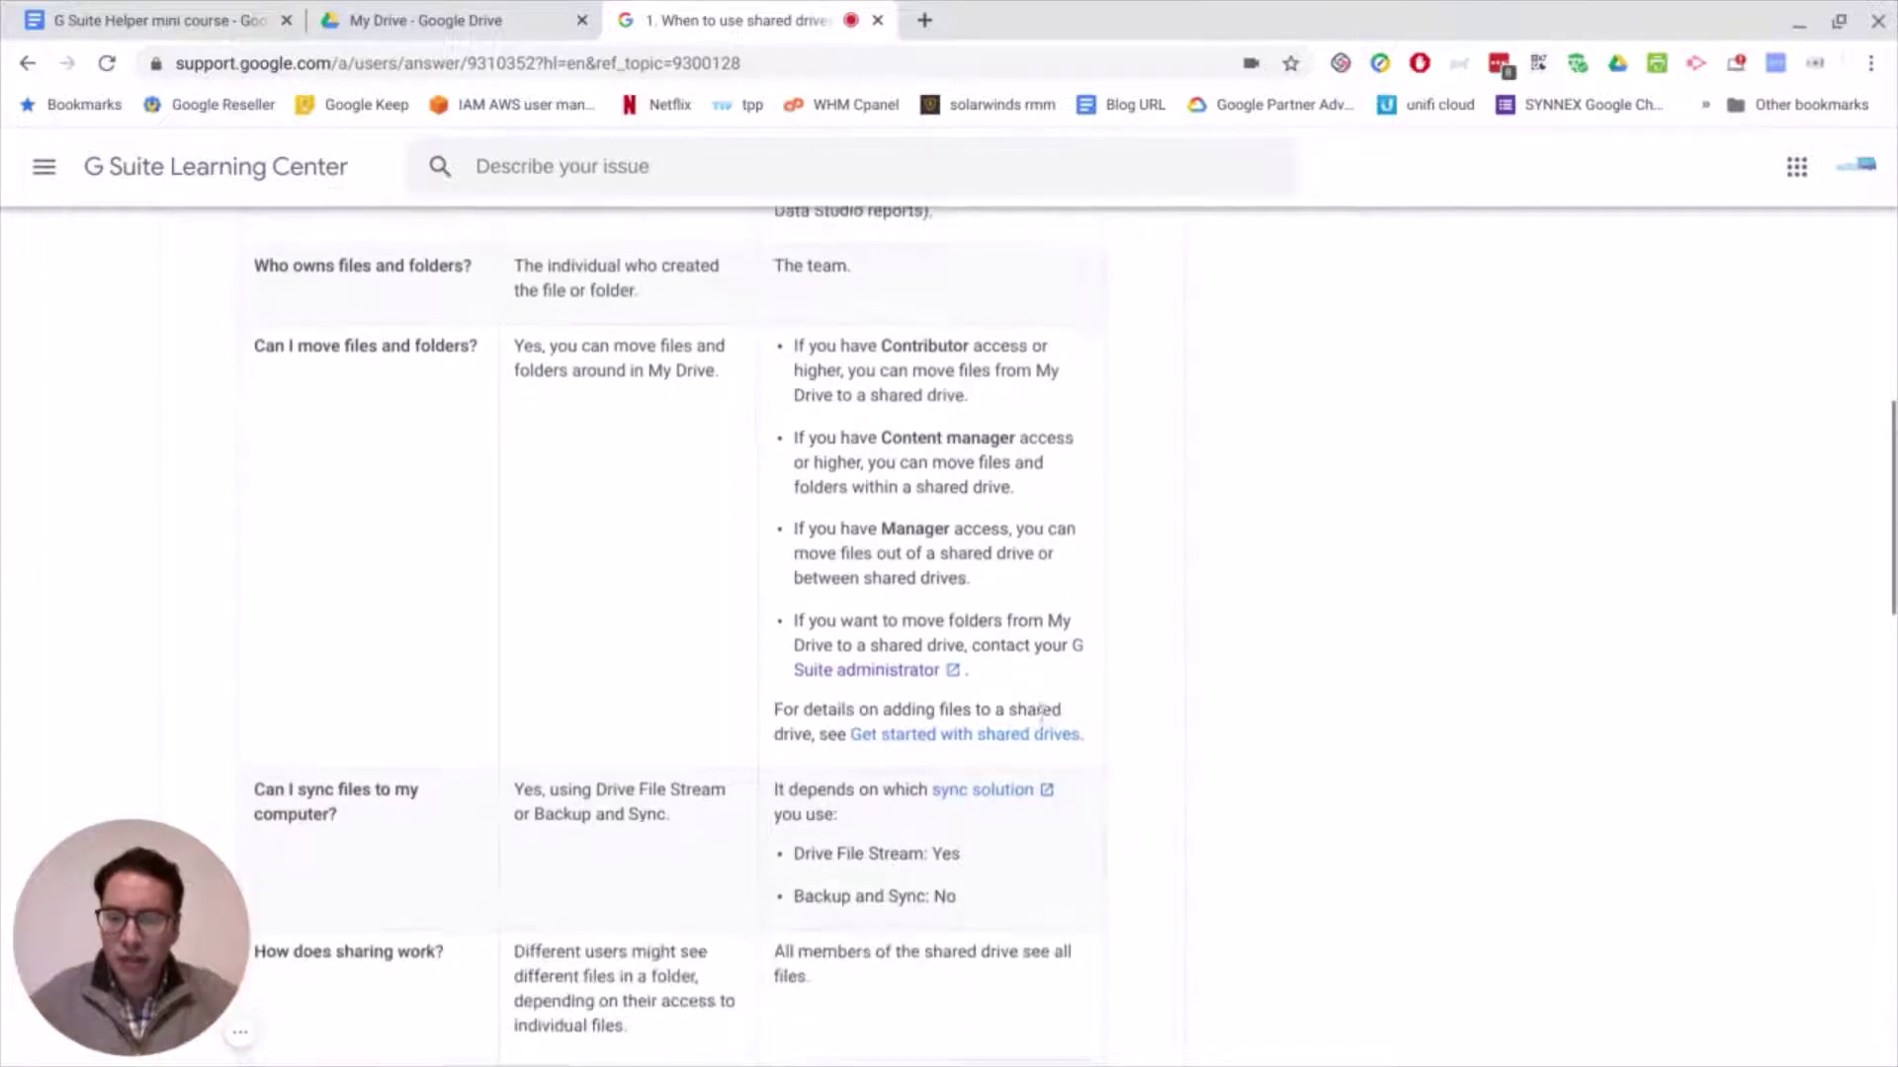
scroll(1047, 712, "down", 1)
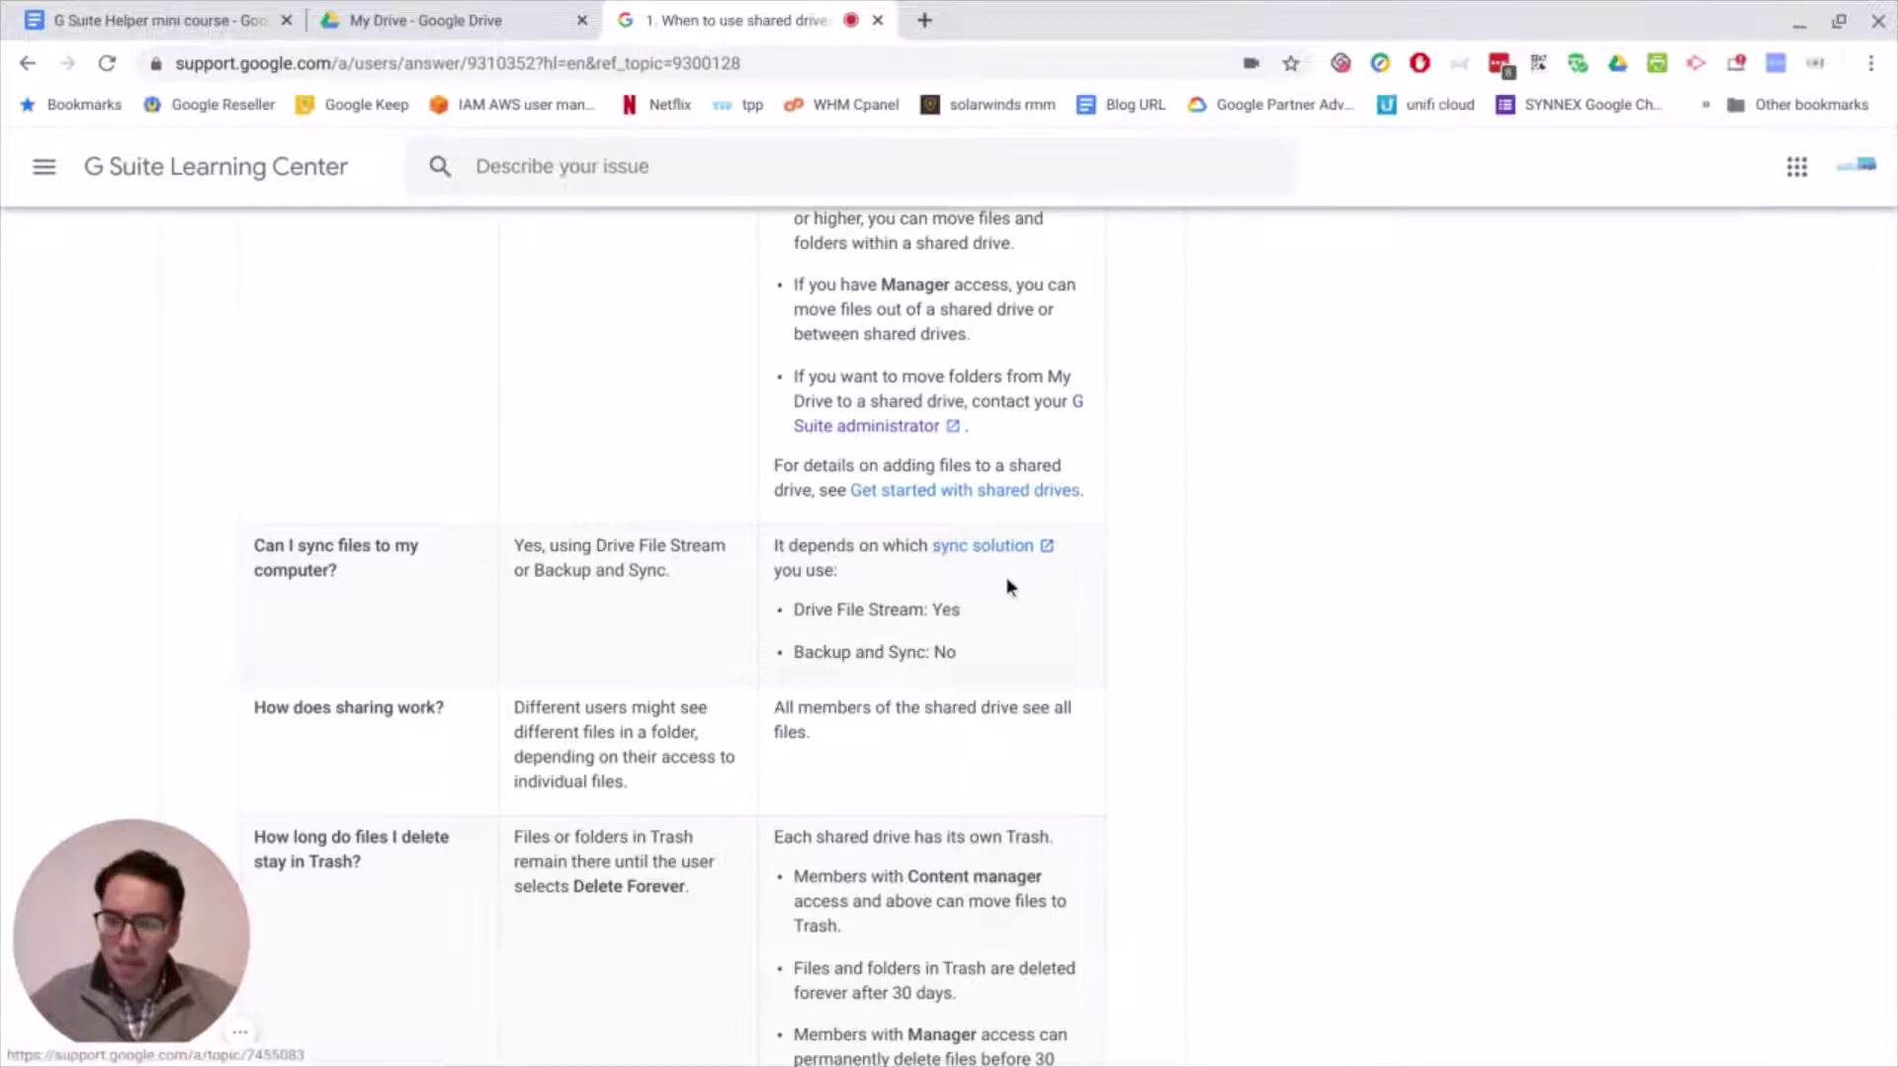
scroll(1018, 589, "down", 2)
scroll(1023, 593, "down", 3)
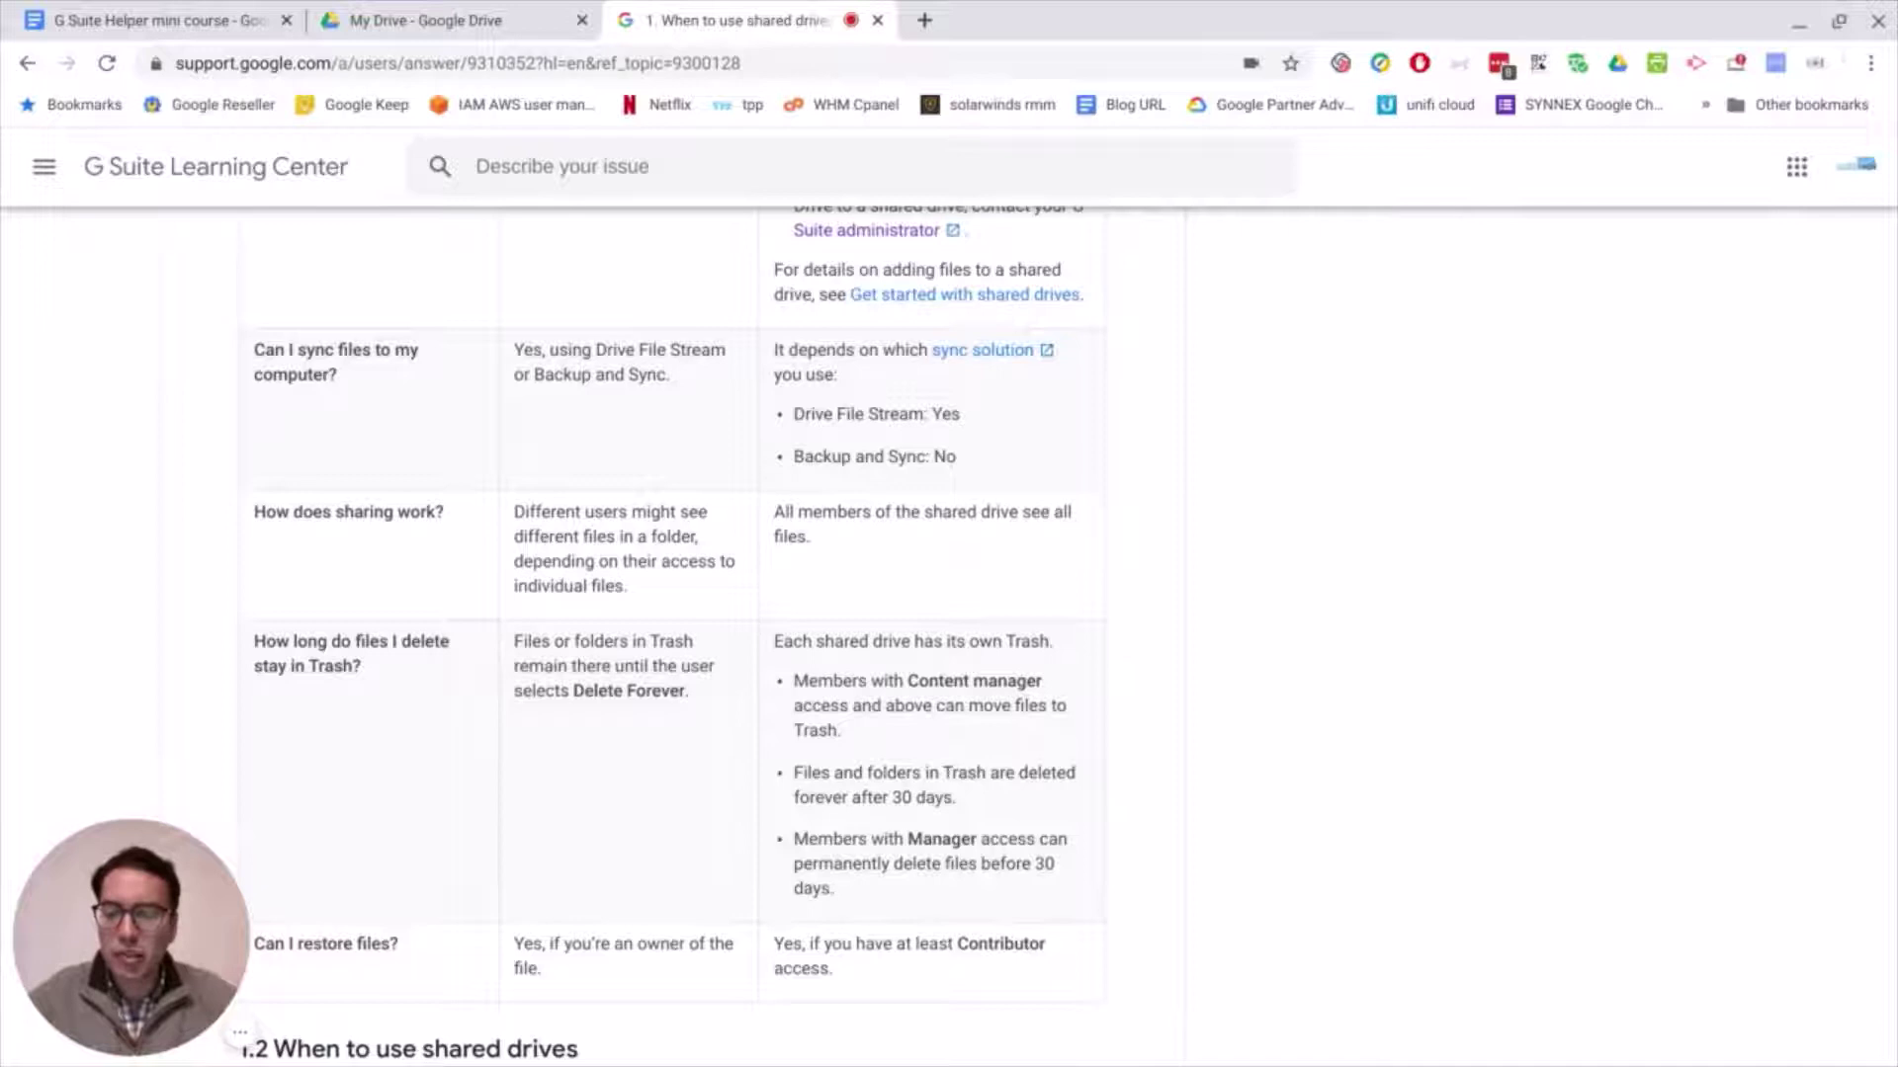
- Scroll the article through sections 1.2 and 1.3 on when to use shared drives
scroll(959, 643, "down", 3)
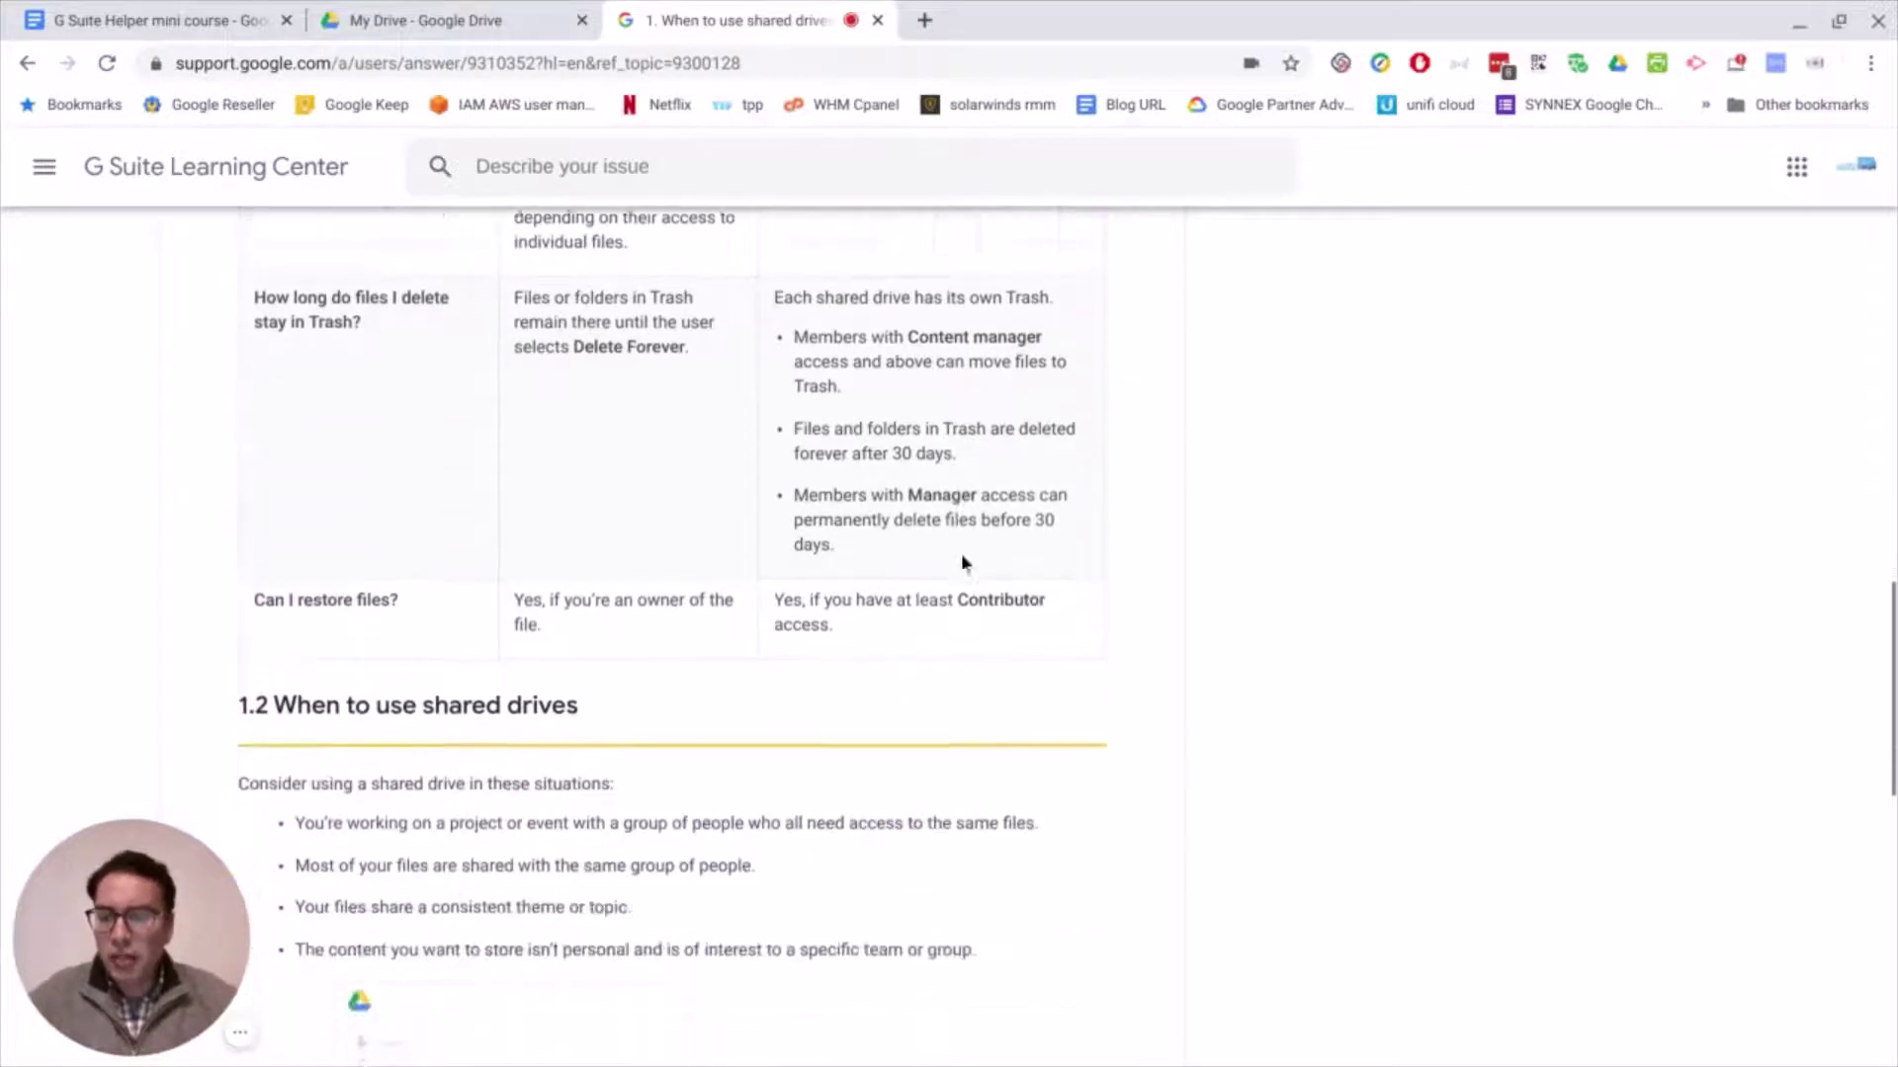
scroll(963, 563, "down", 4)
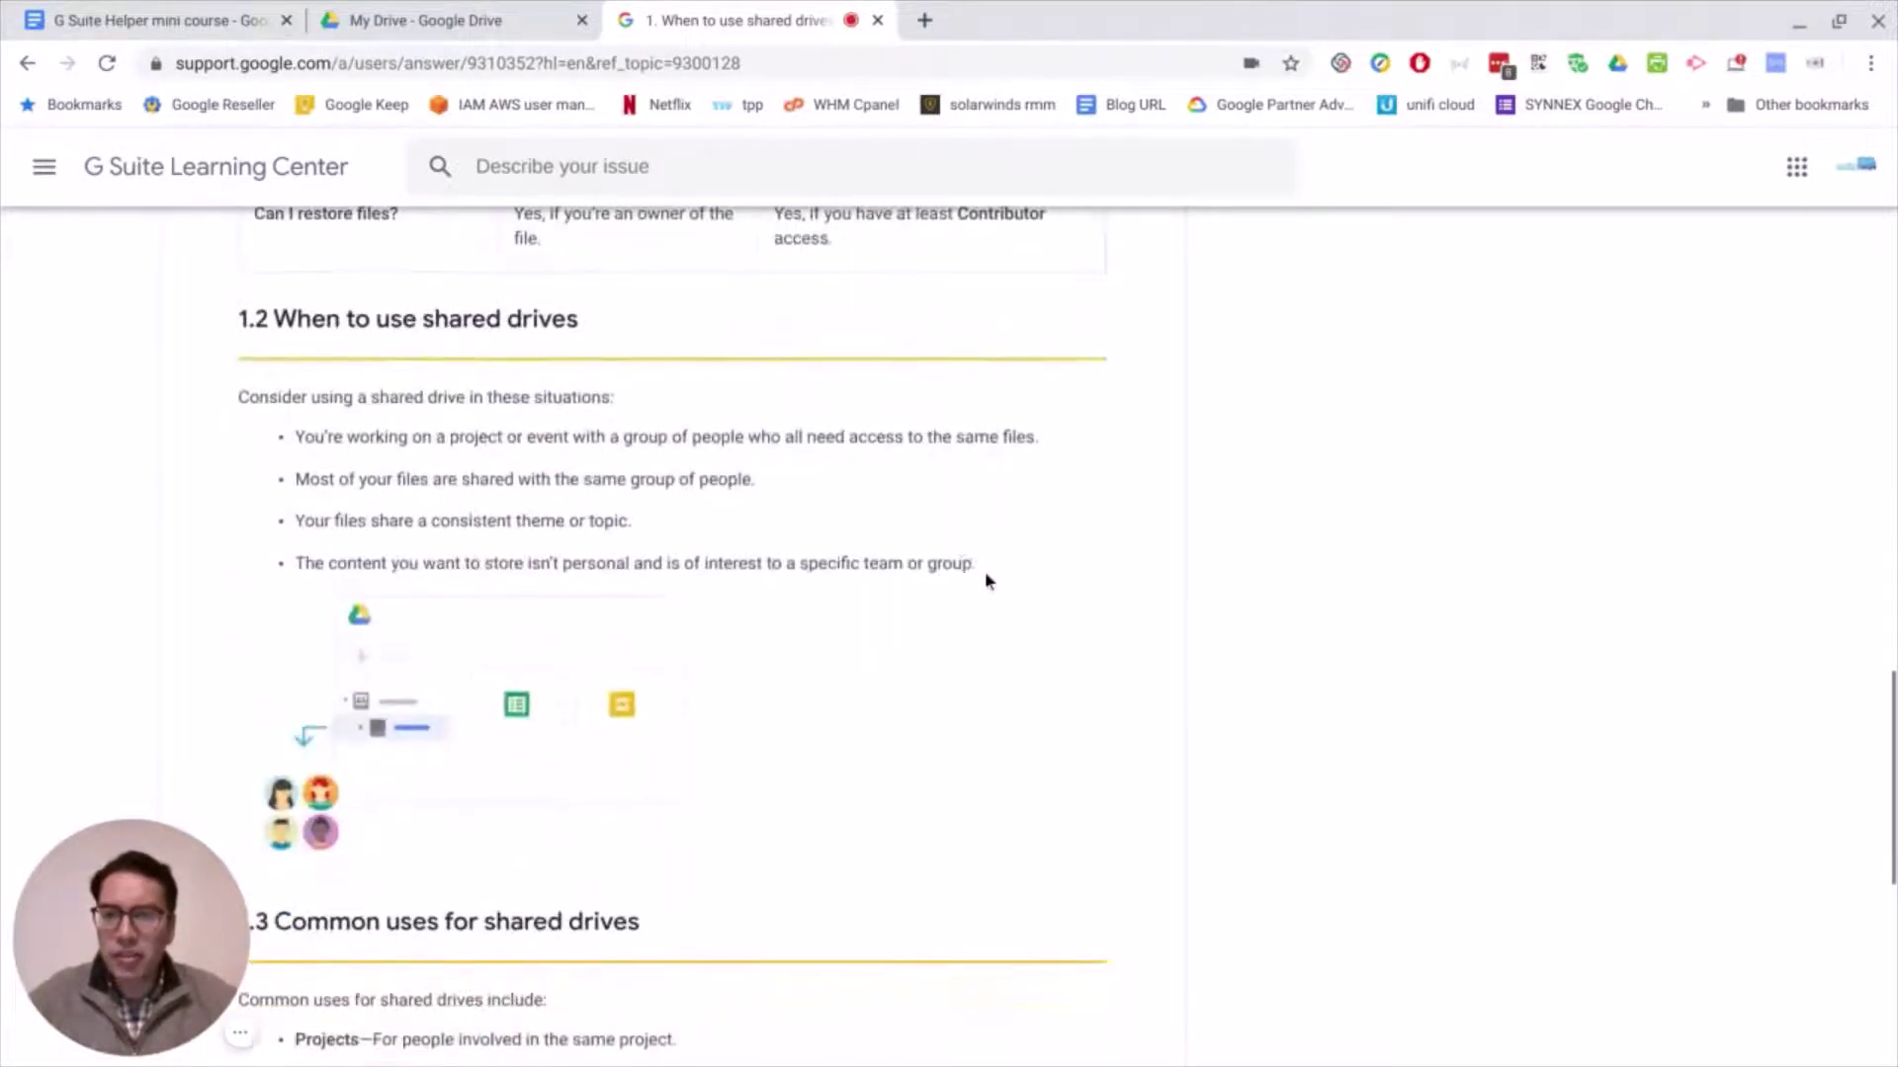
scroll(1043, 622, "down", 3)
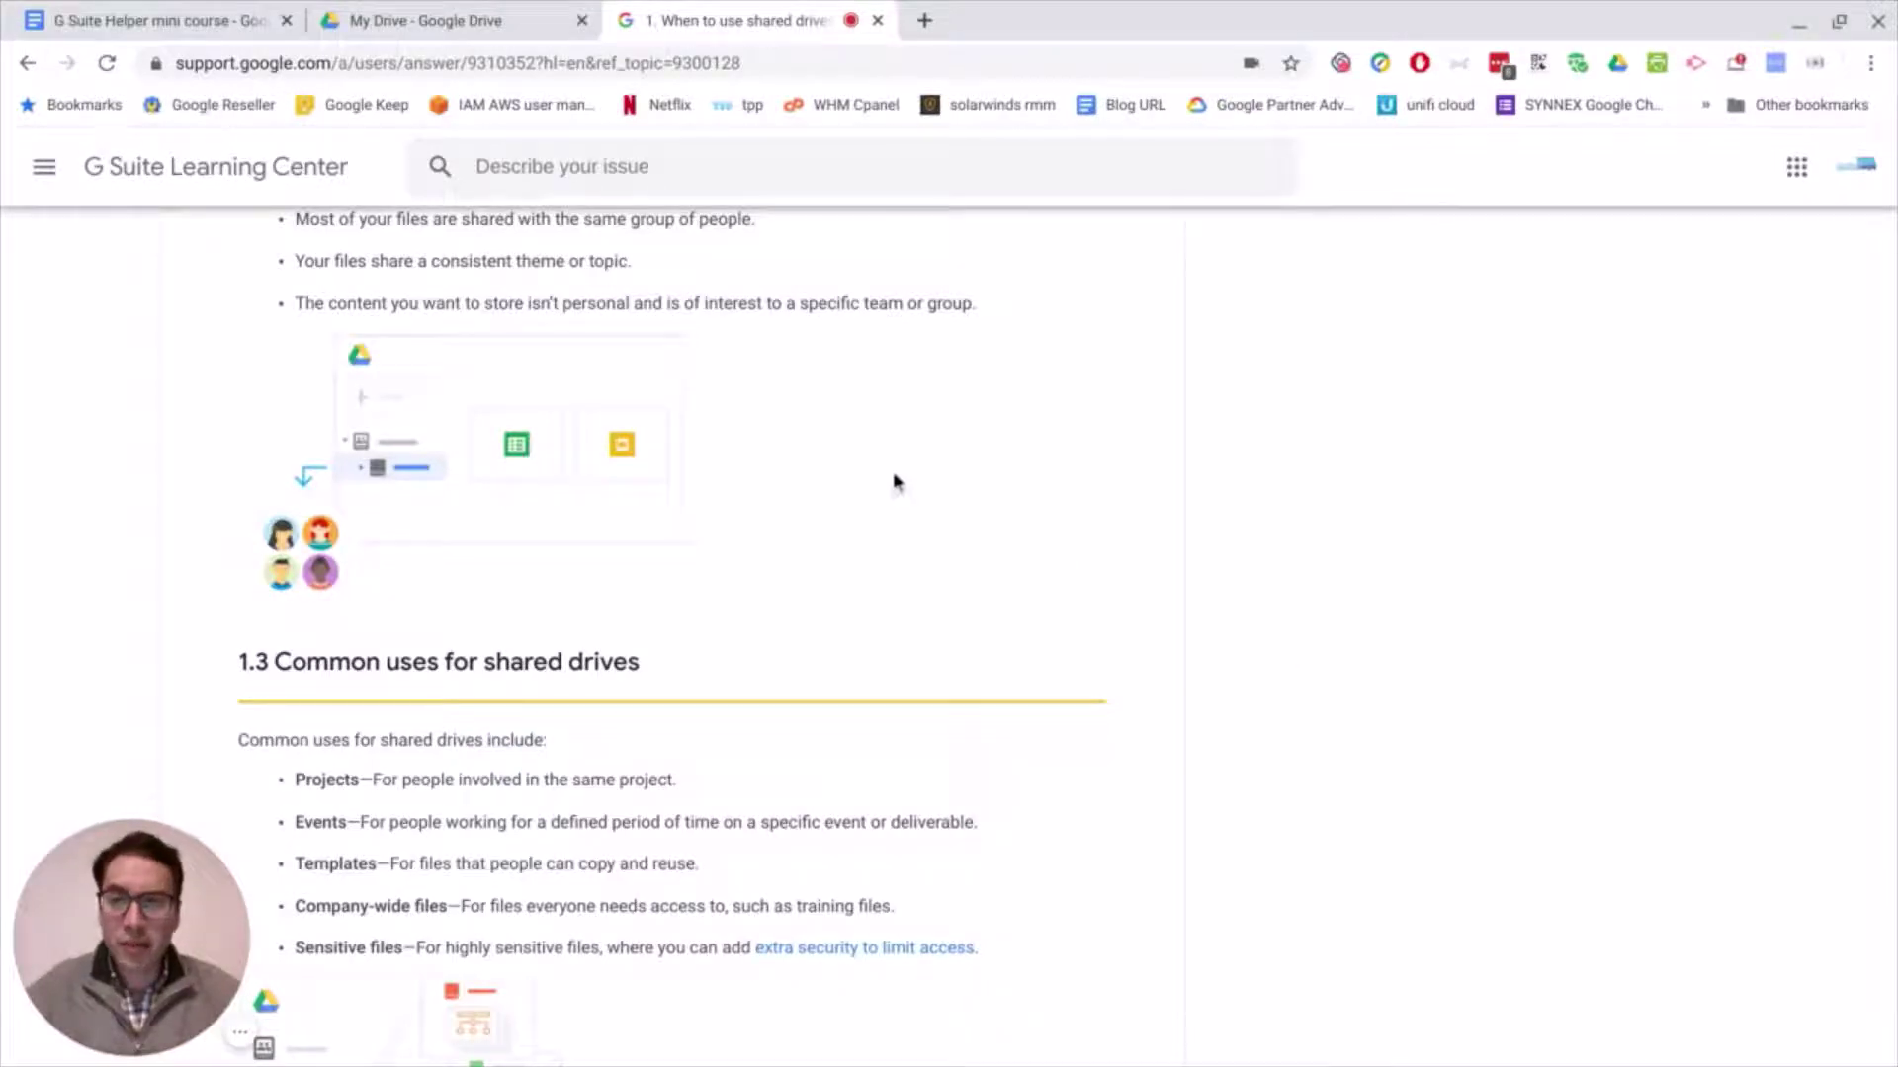
- Back in Google Drive, create a new shared drive named 'project a' from the Shared drives list
left_click(494, 22)
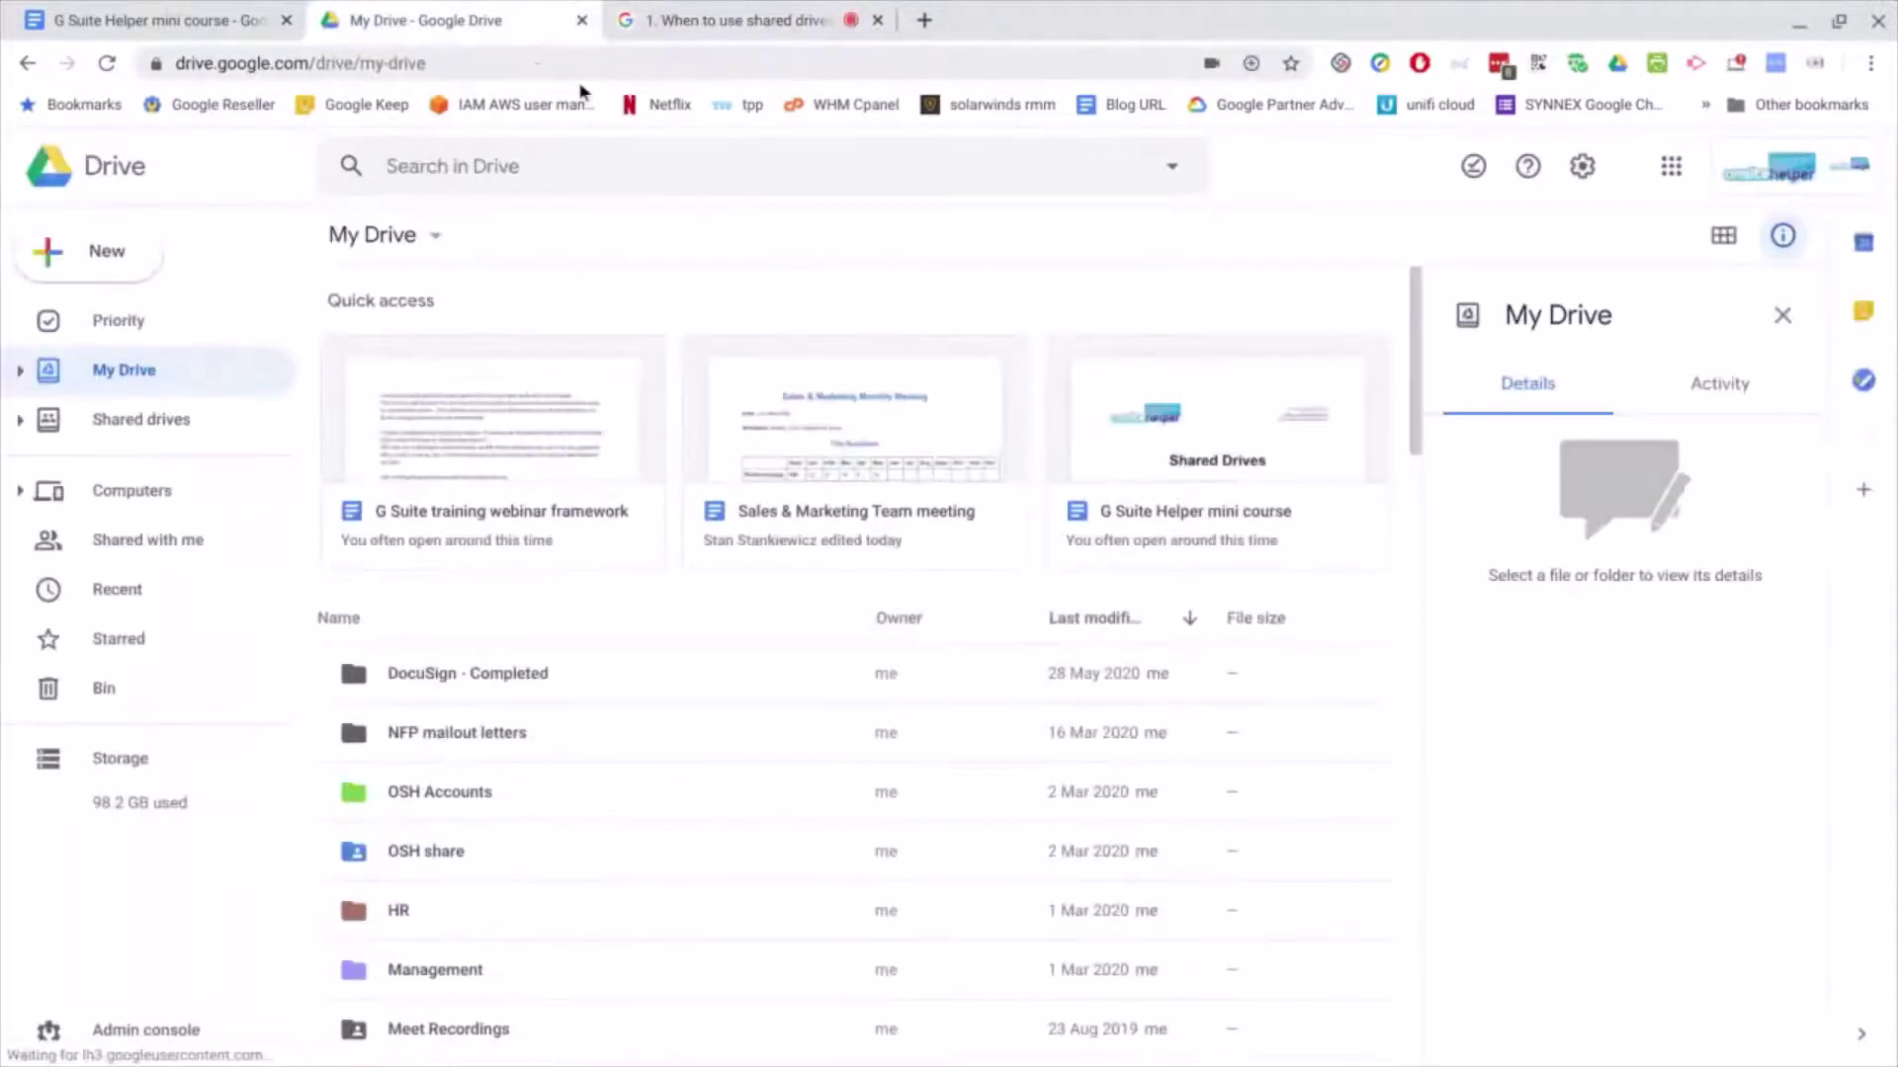
left_click(129, 423)
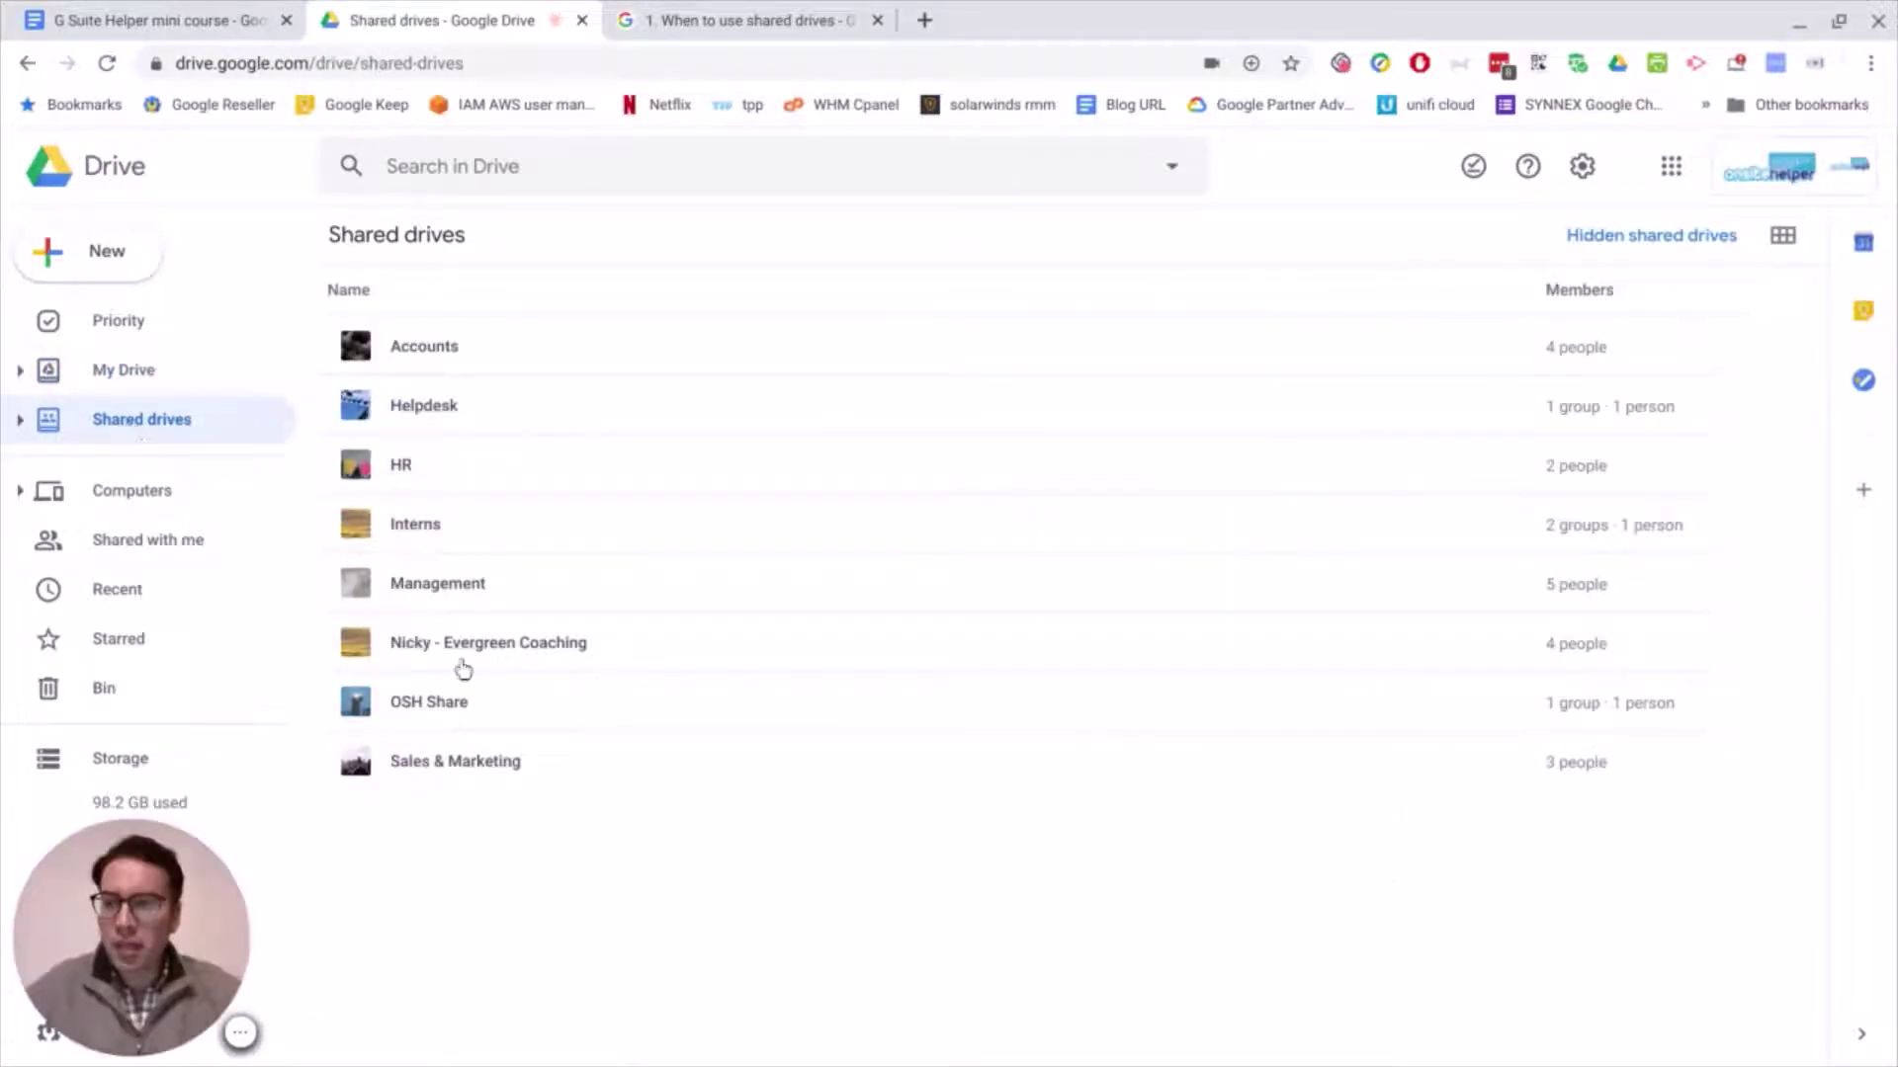
right_click(505, 848)
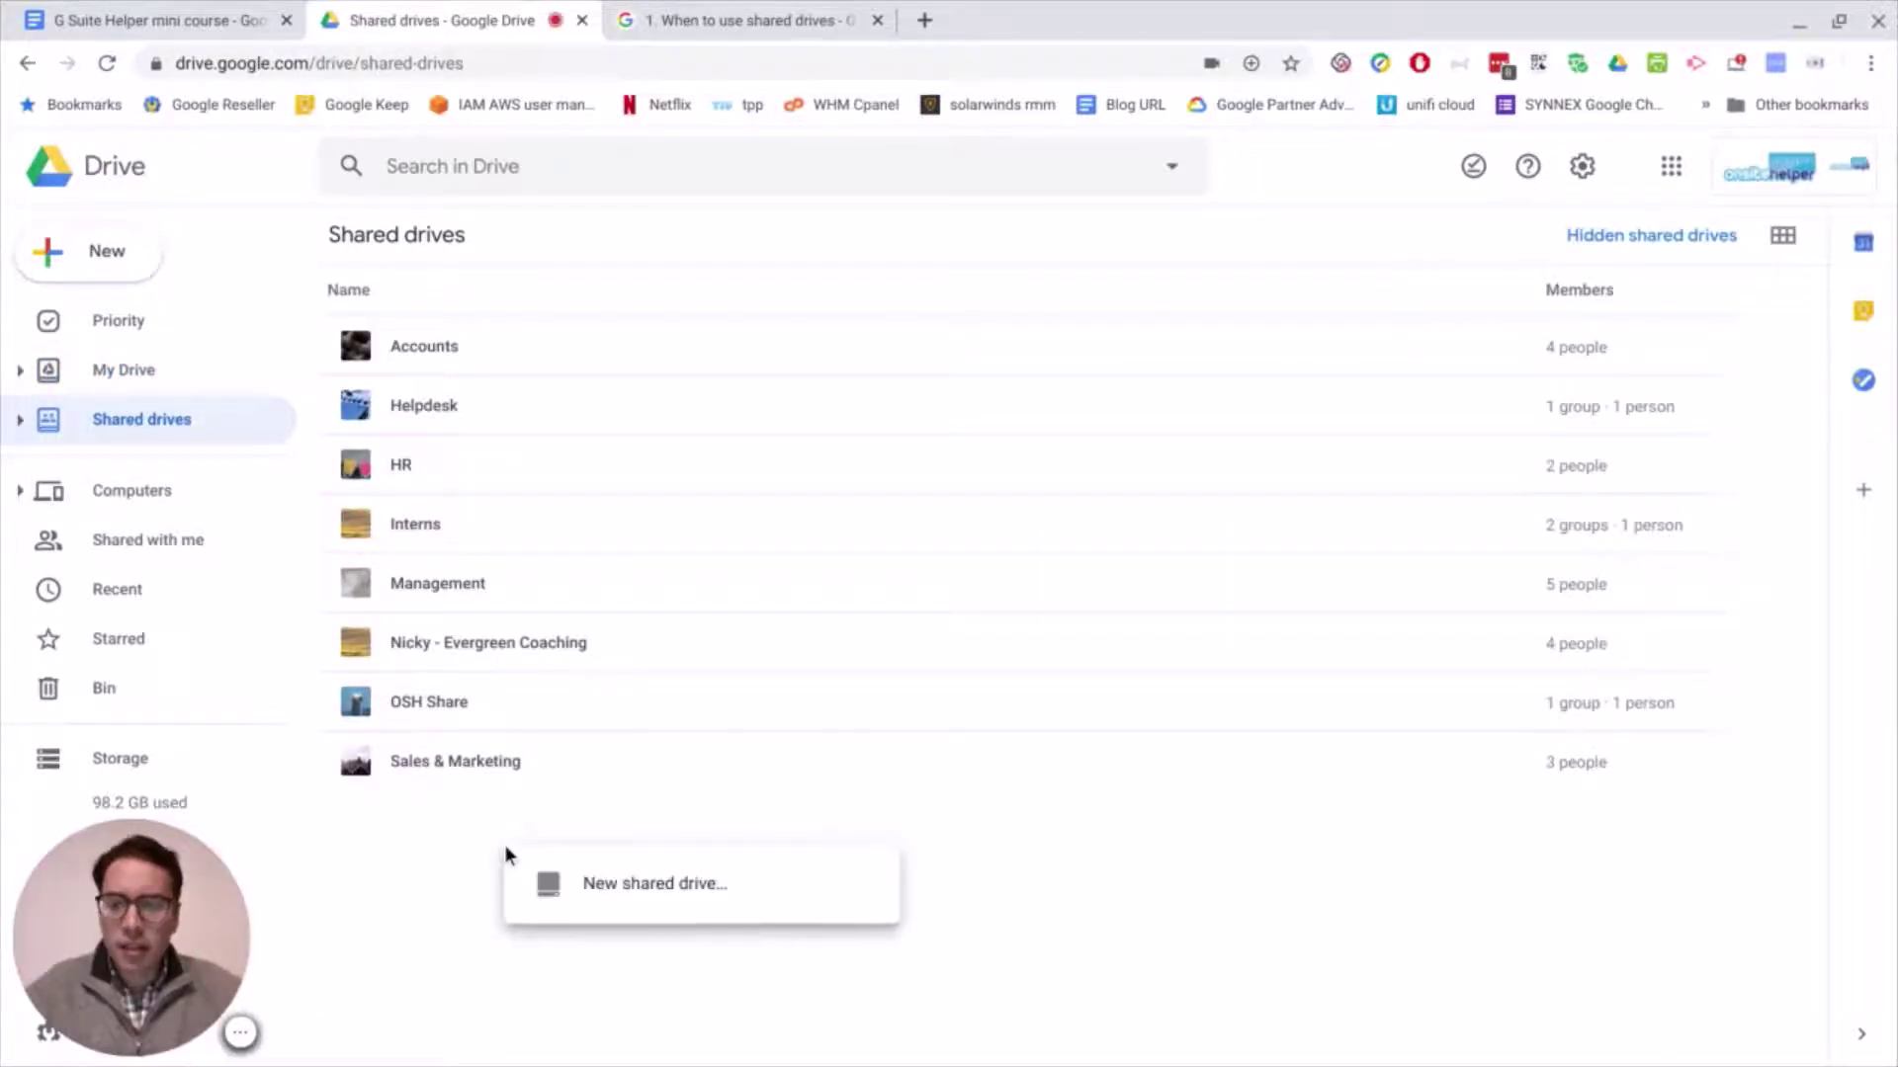
left_click(109, 253)
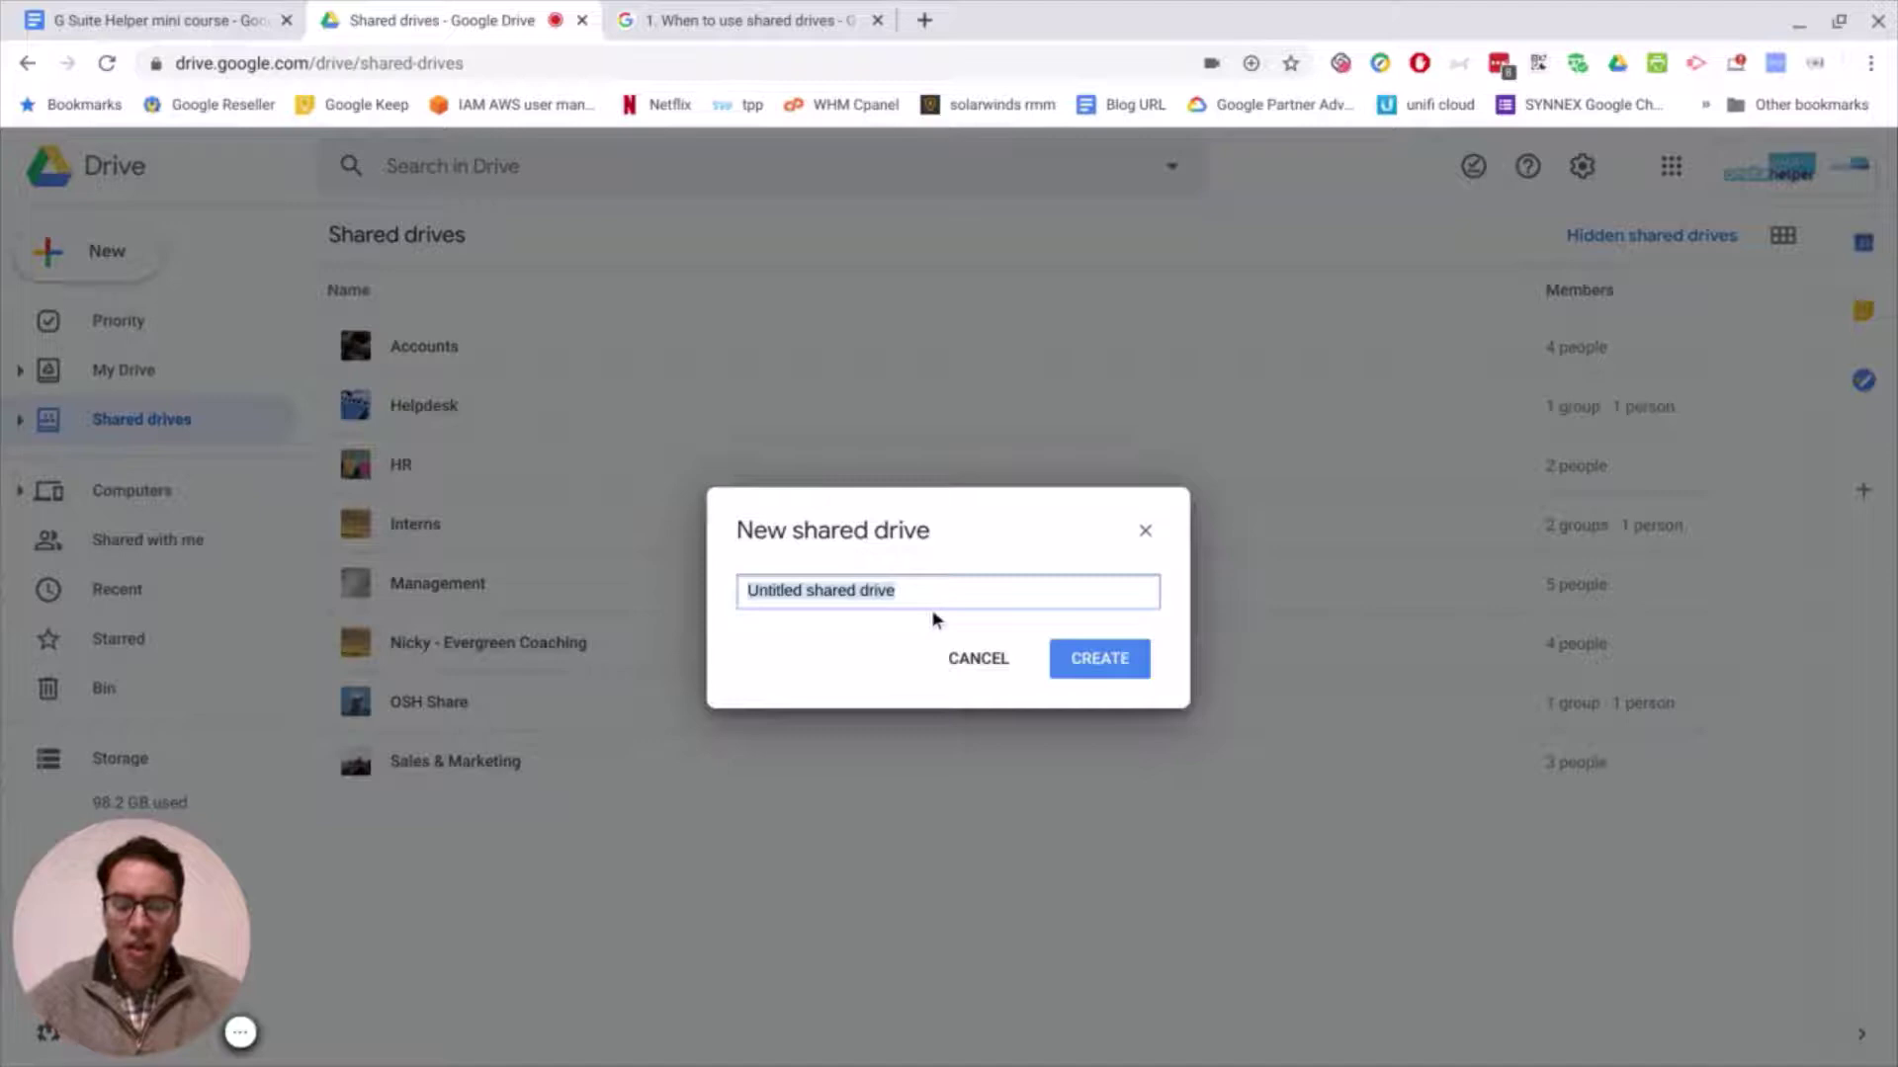
type("proje")
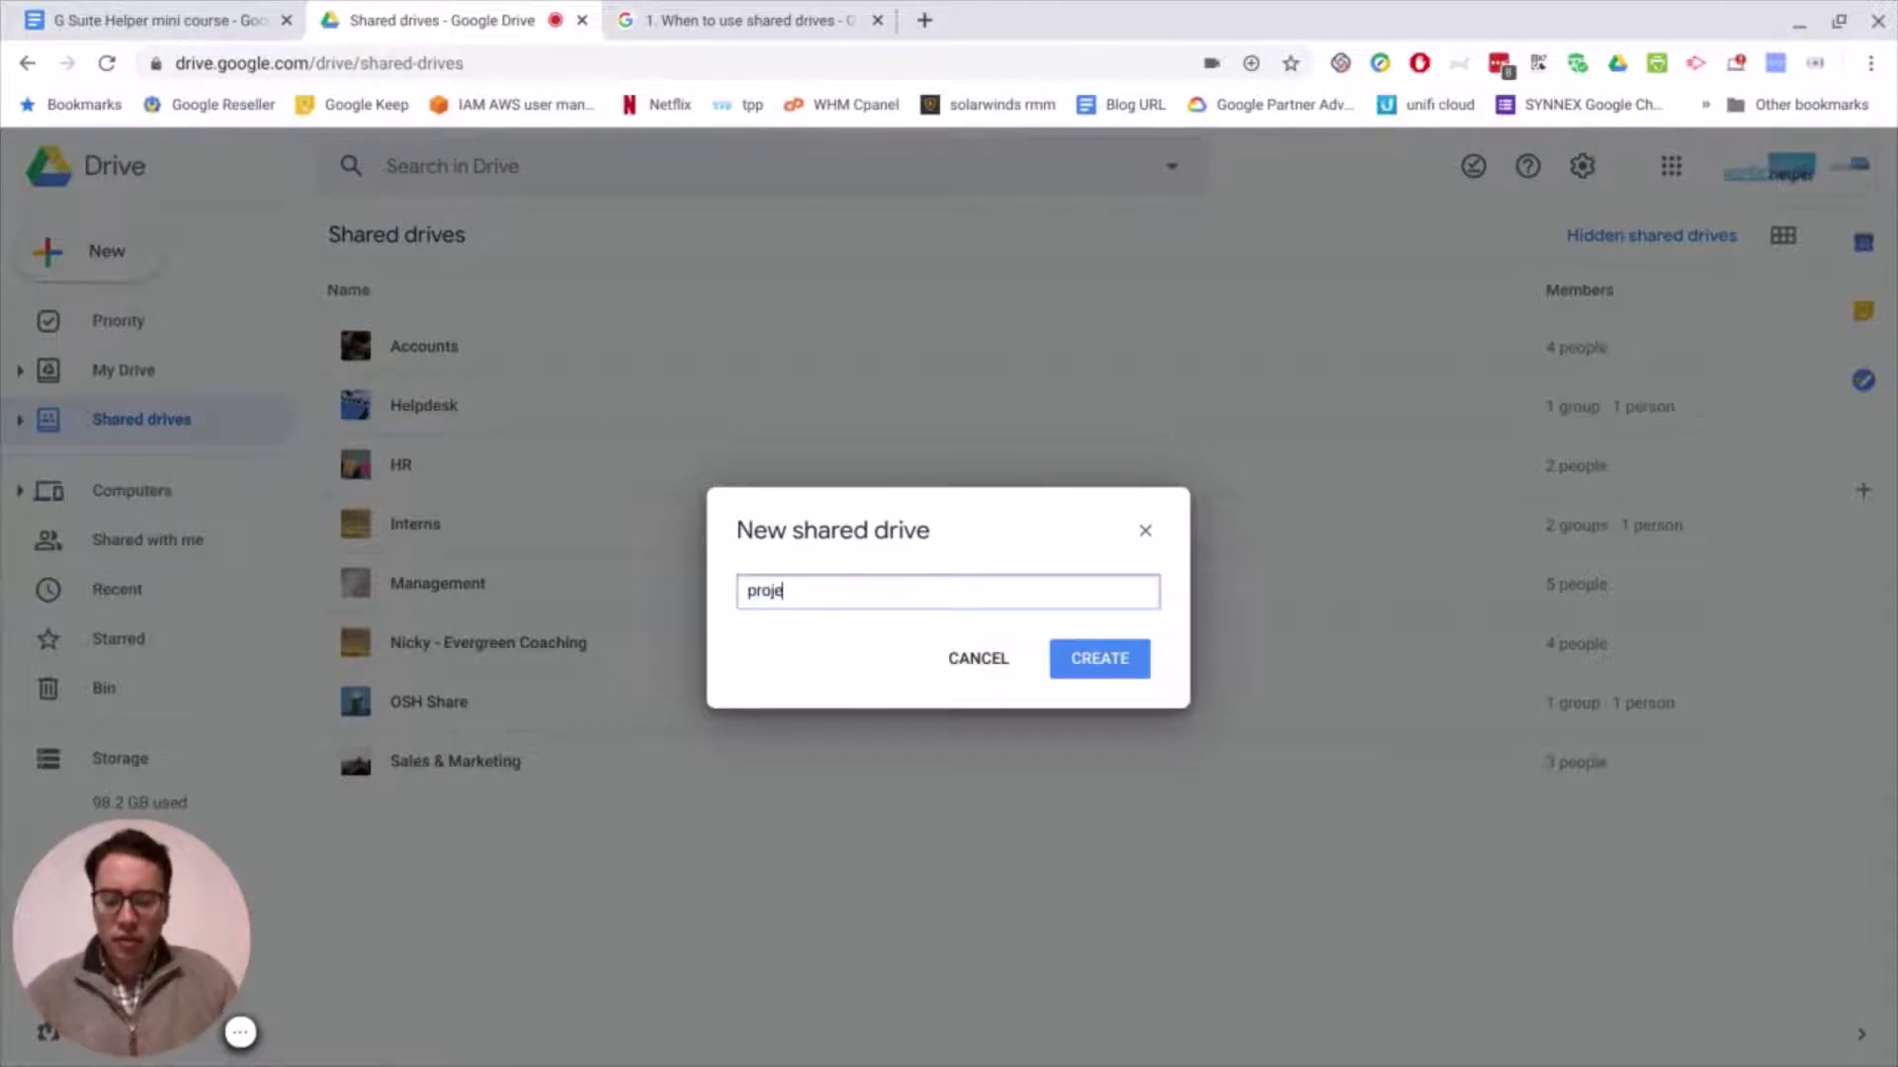
type("ct a")
key("Return")
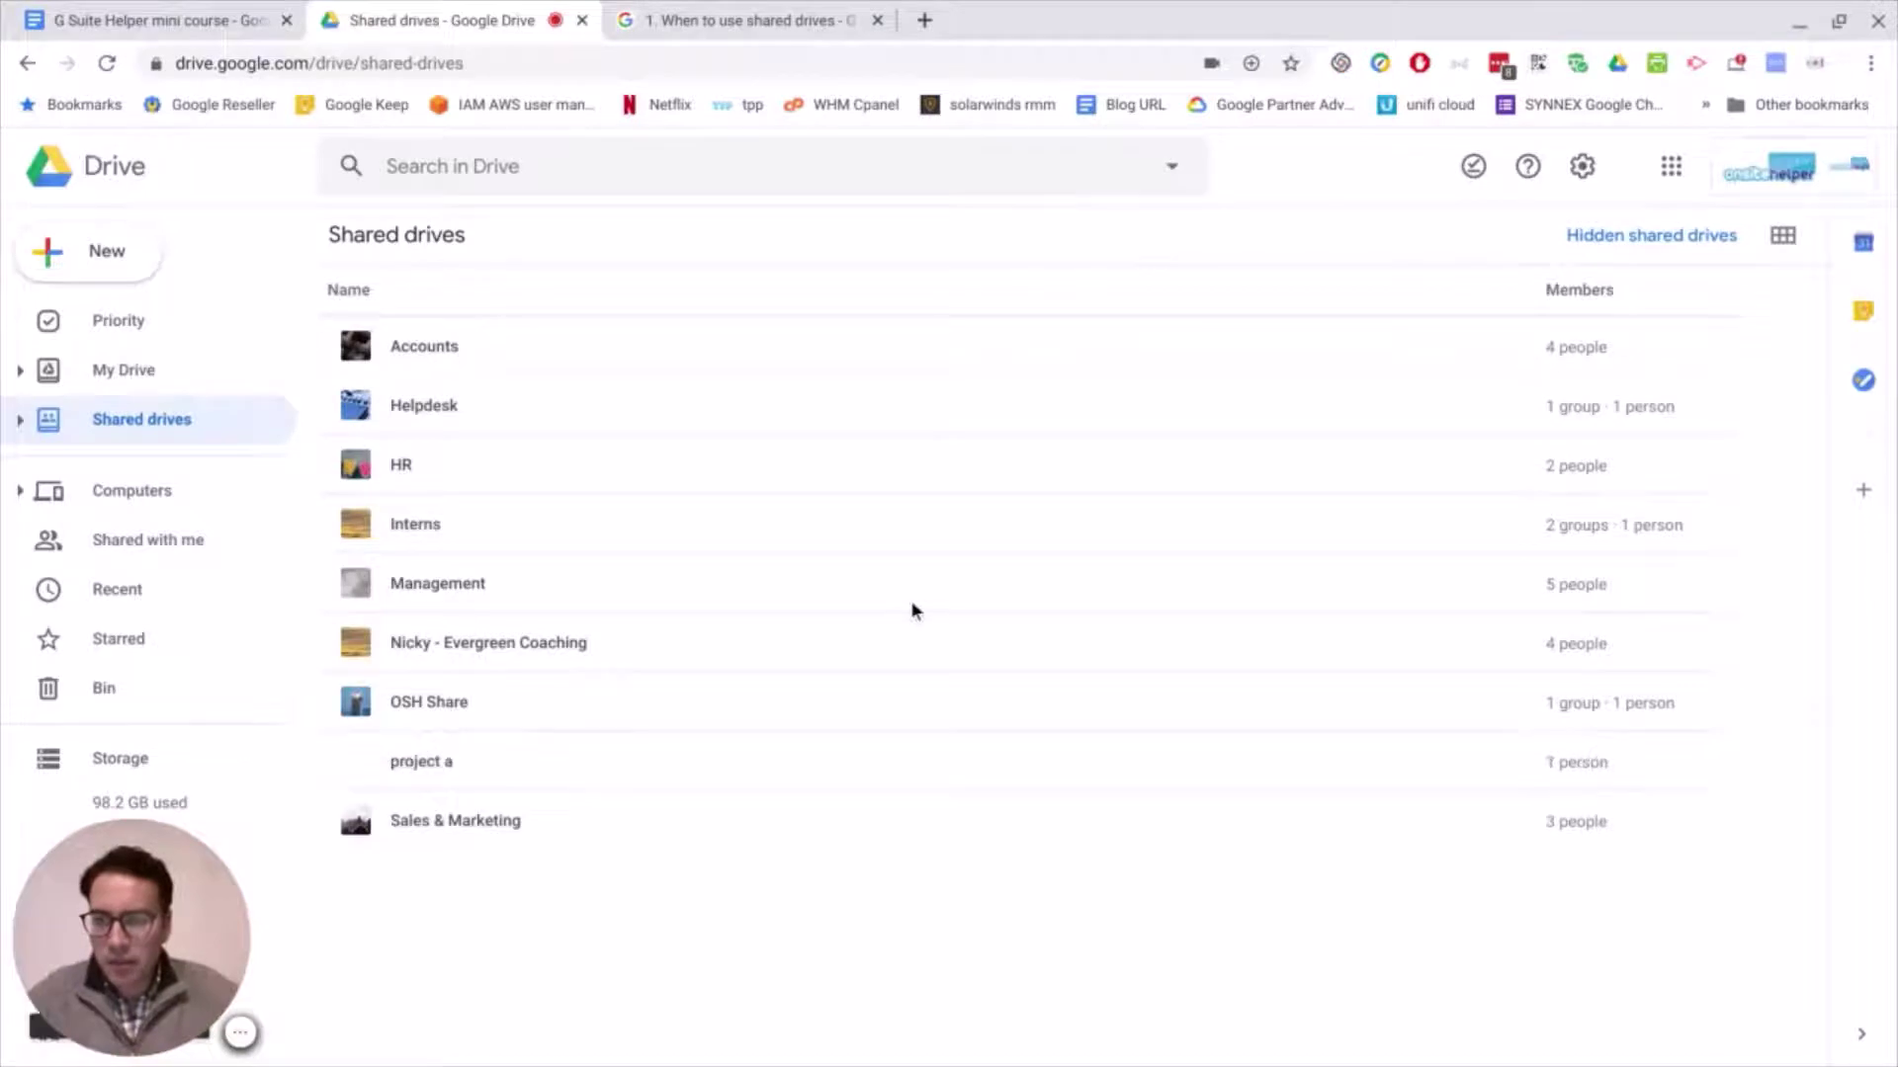
- Open the 'project a' shared drive and bring up its Manage members dialog
left_click(500, 763)
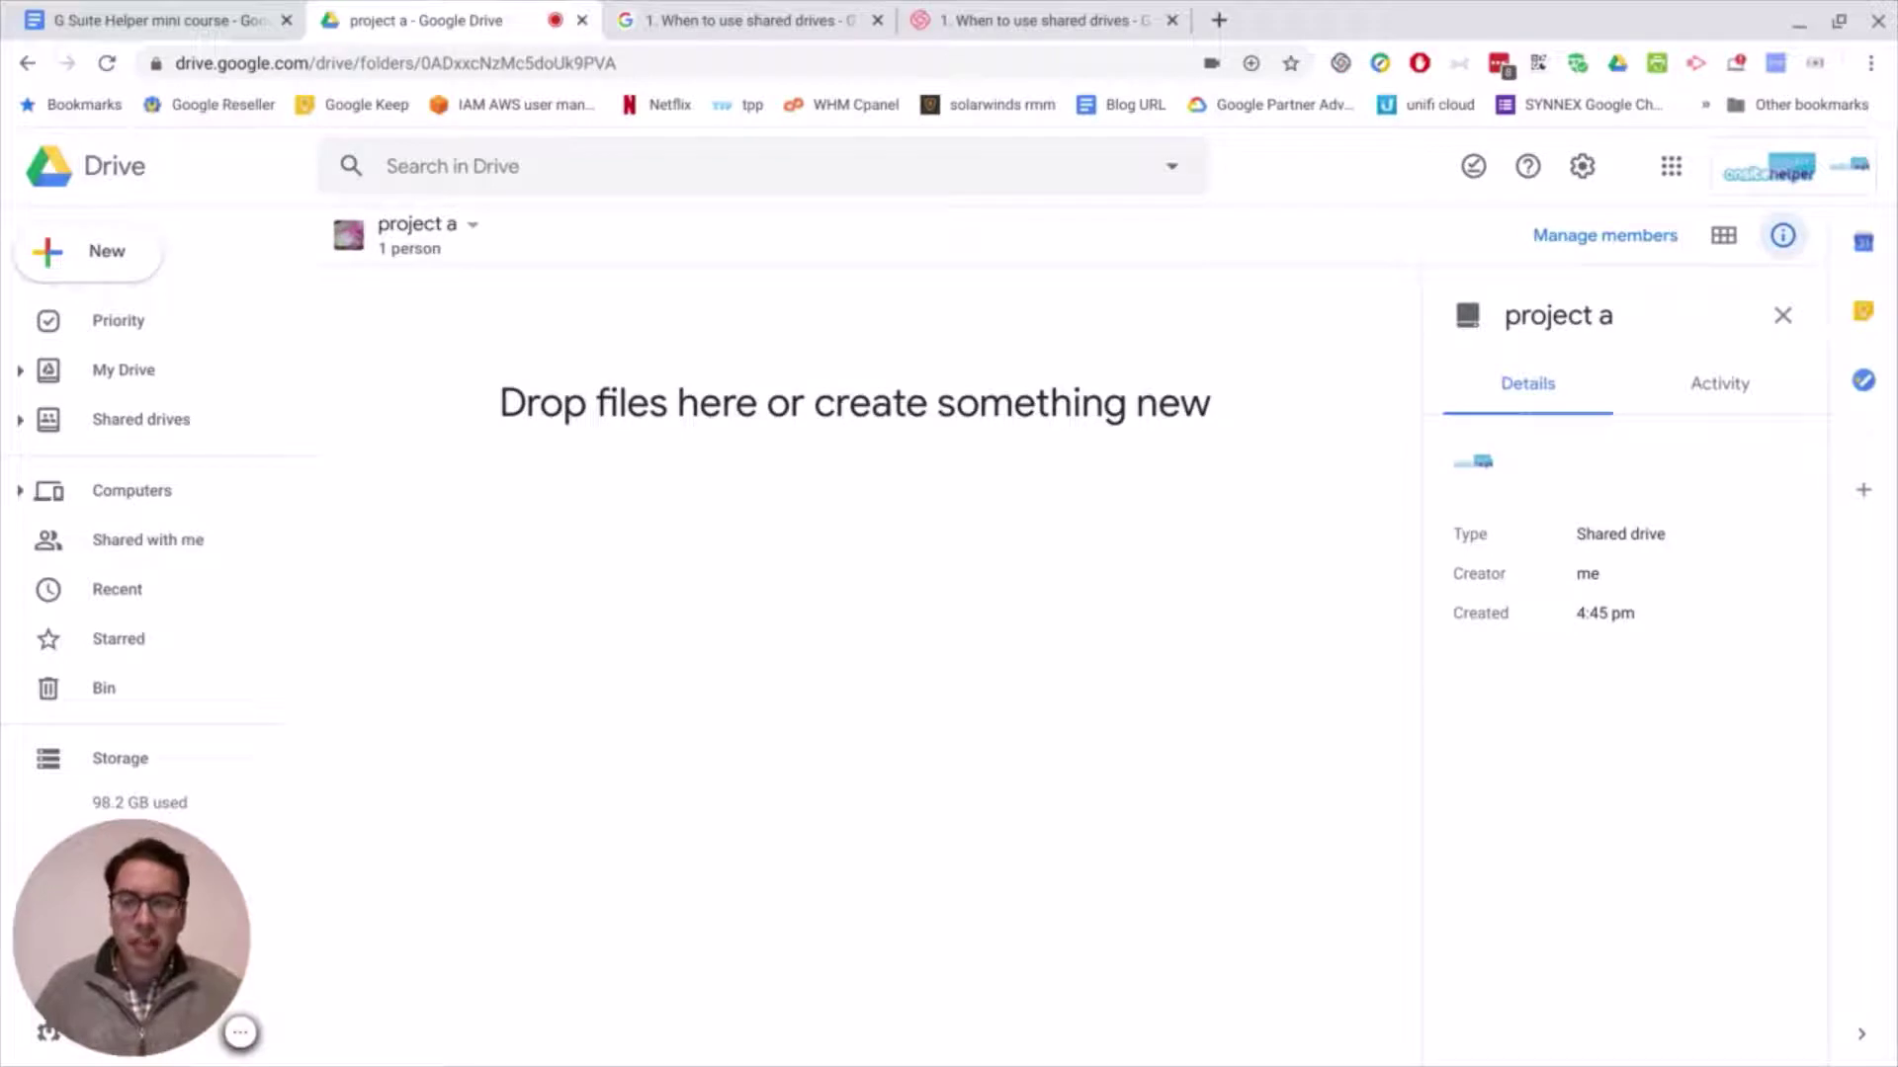
left_click(475, 233)
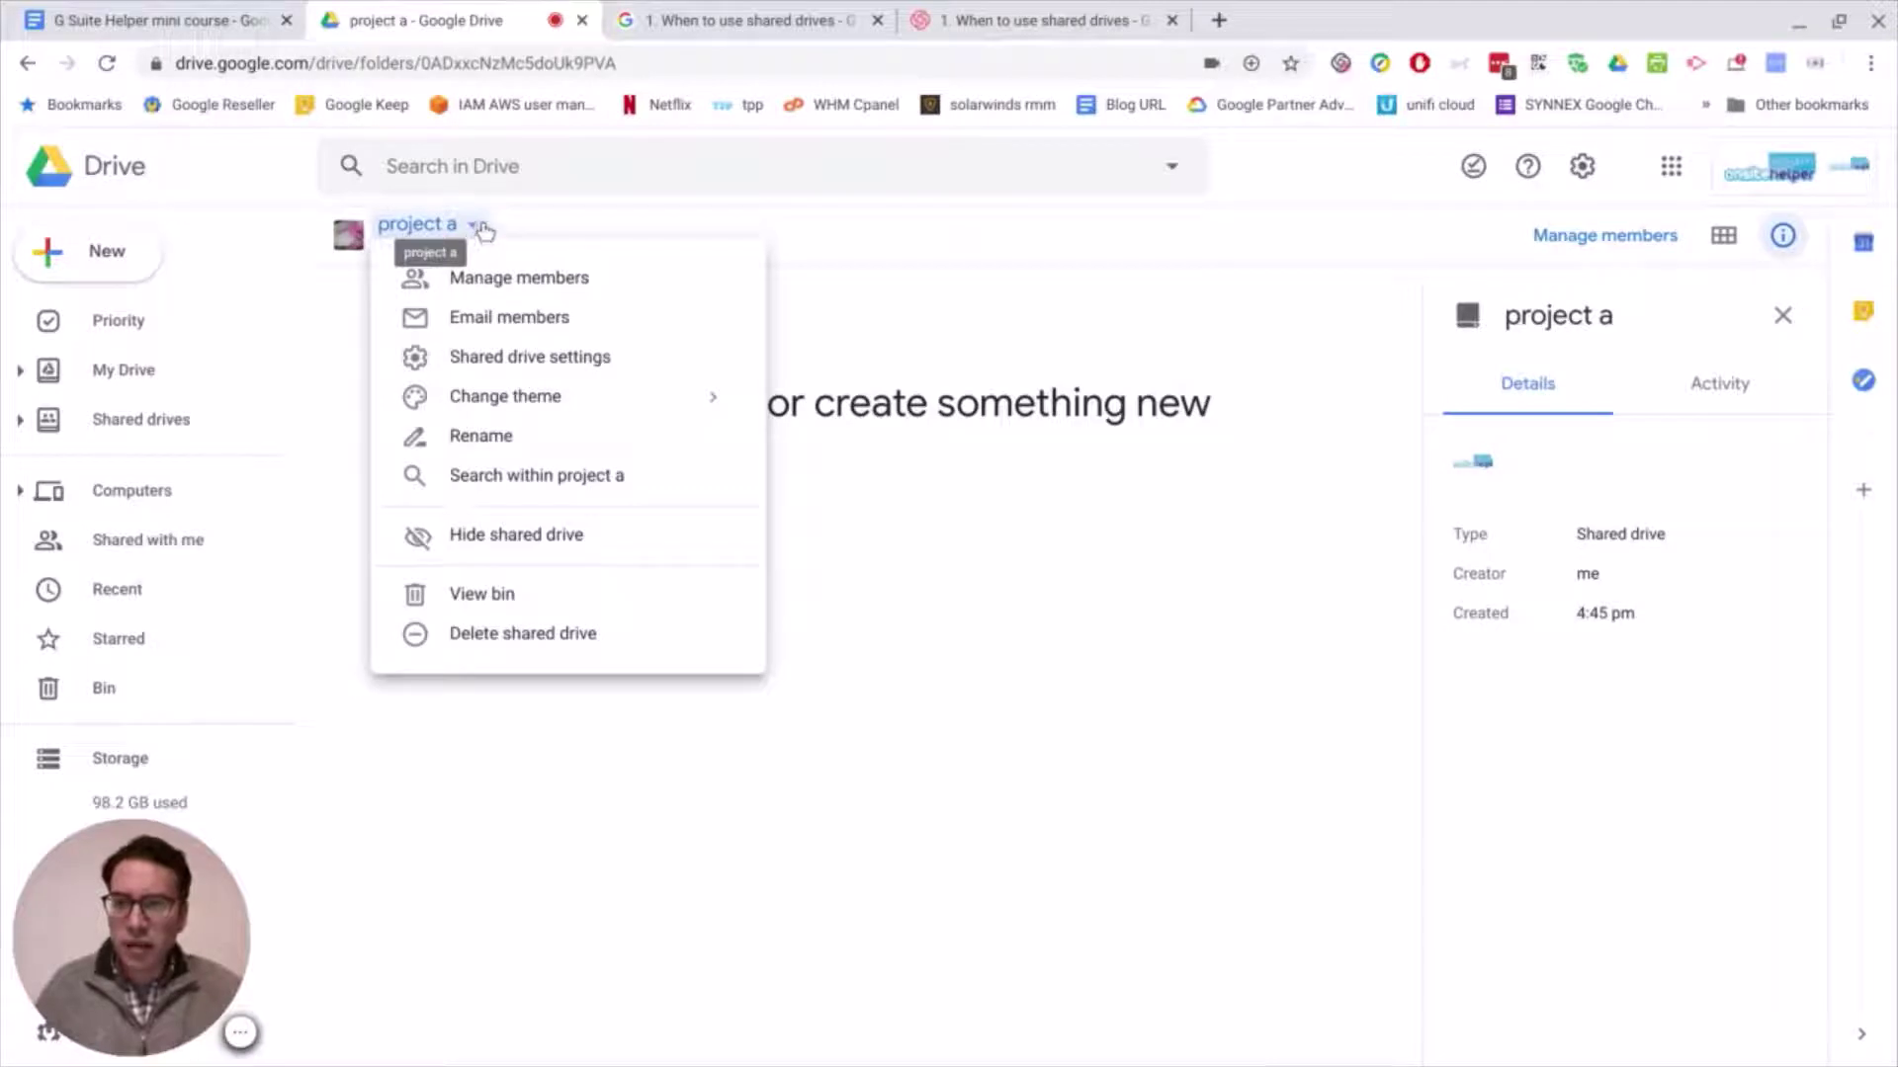
left_click(541, 280)
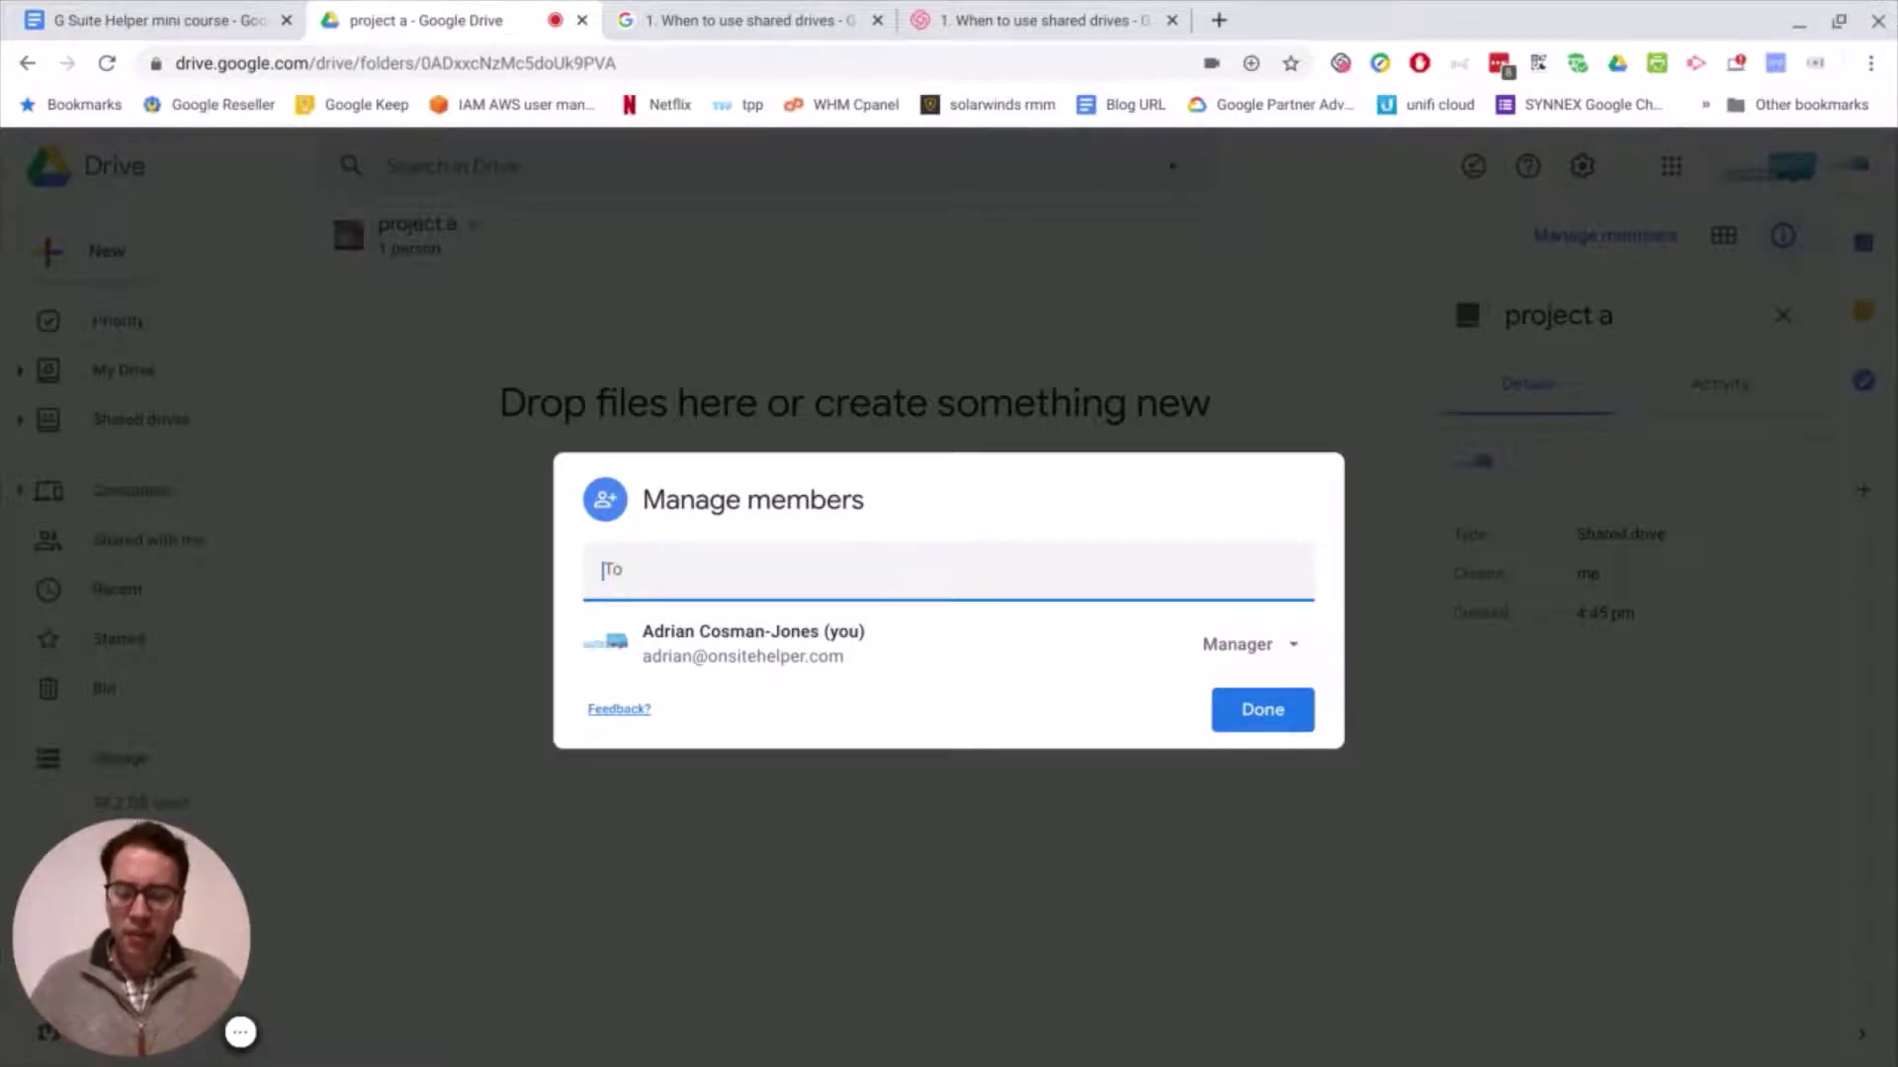
type("bost")
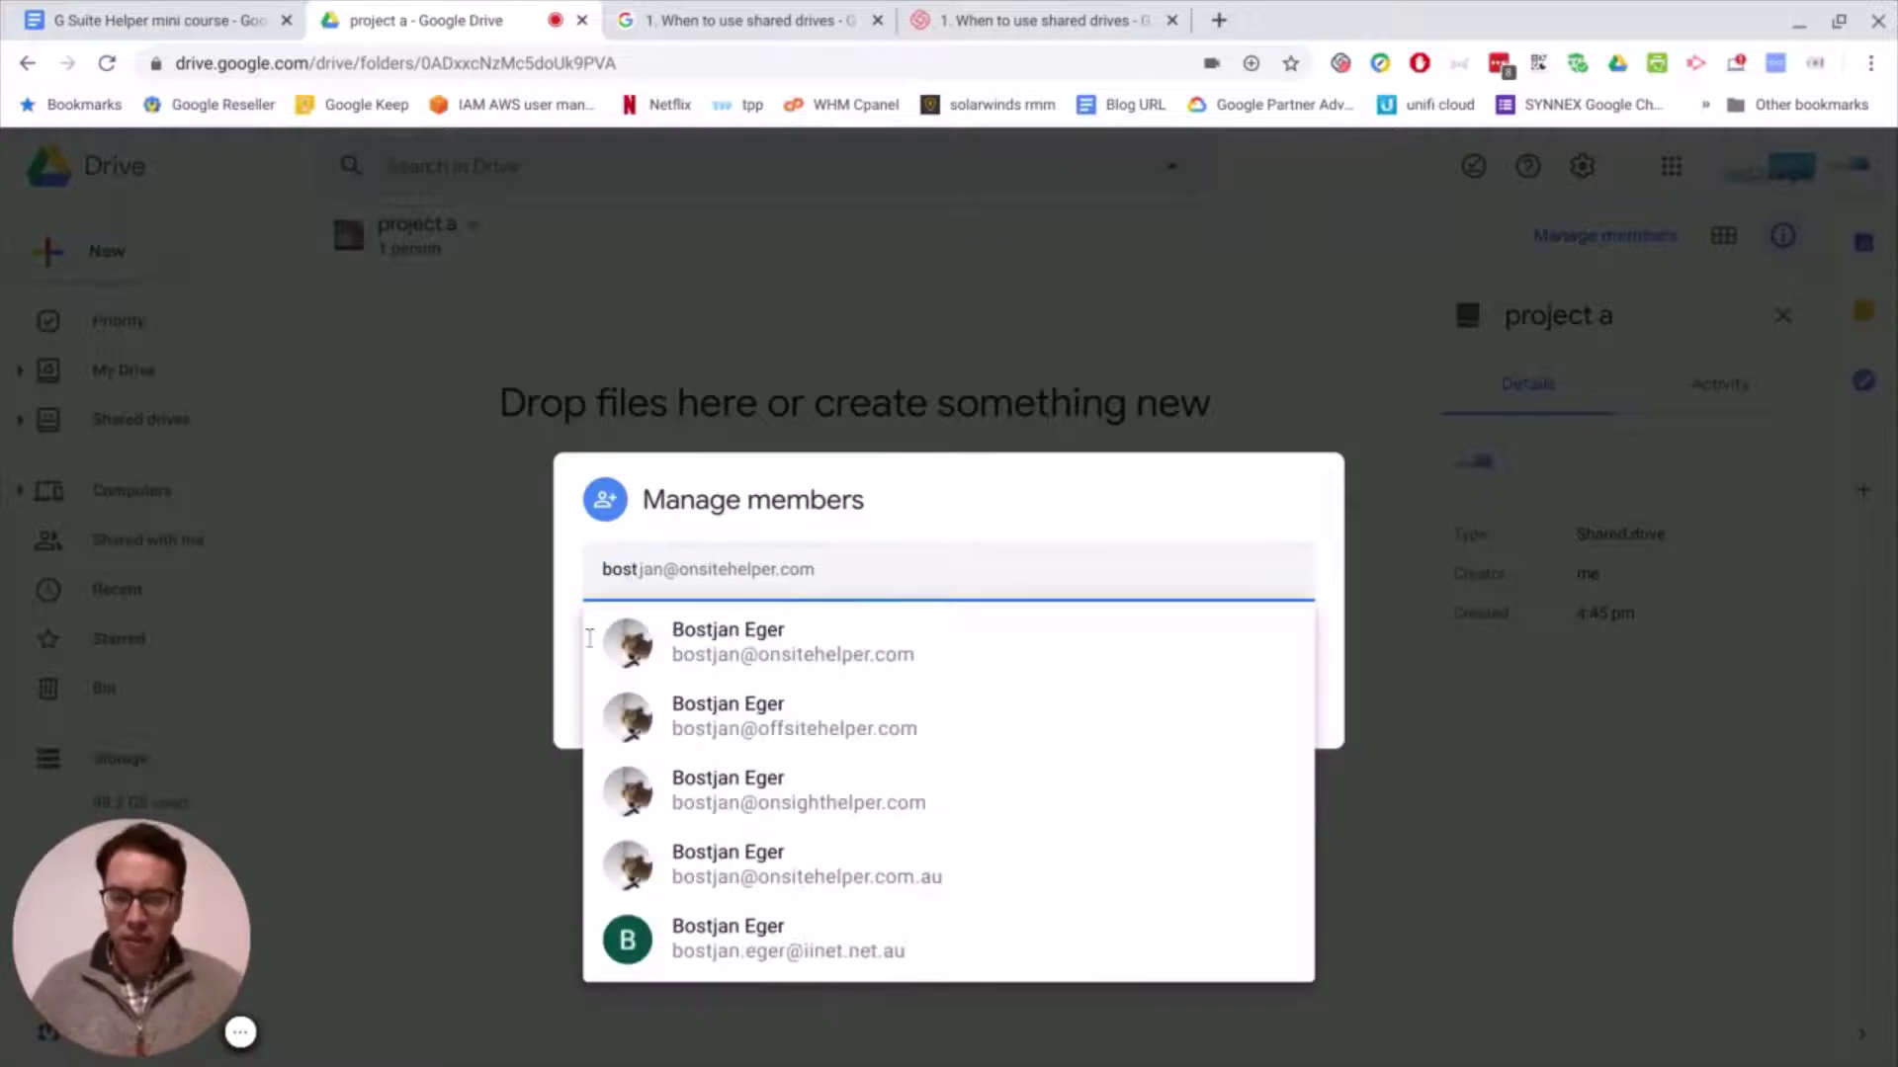
left_click(762, 637)
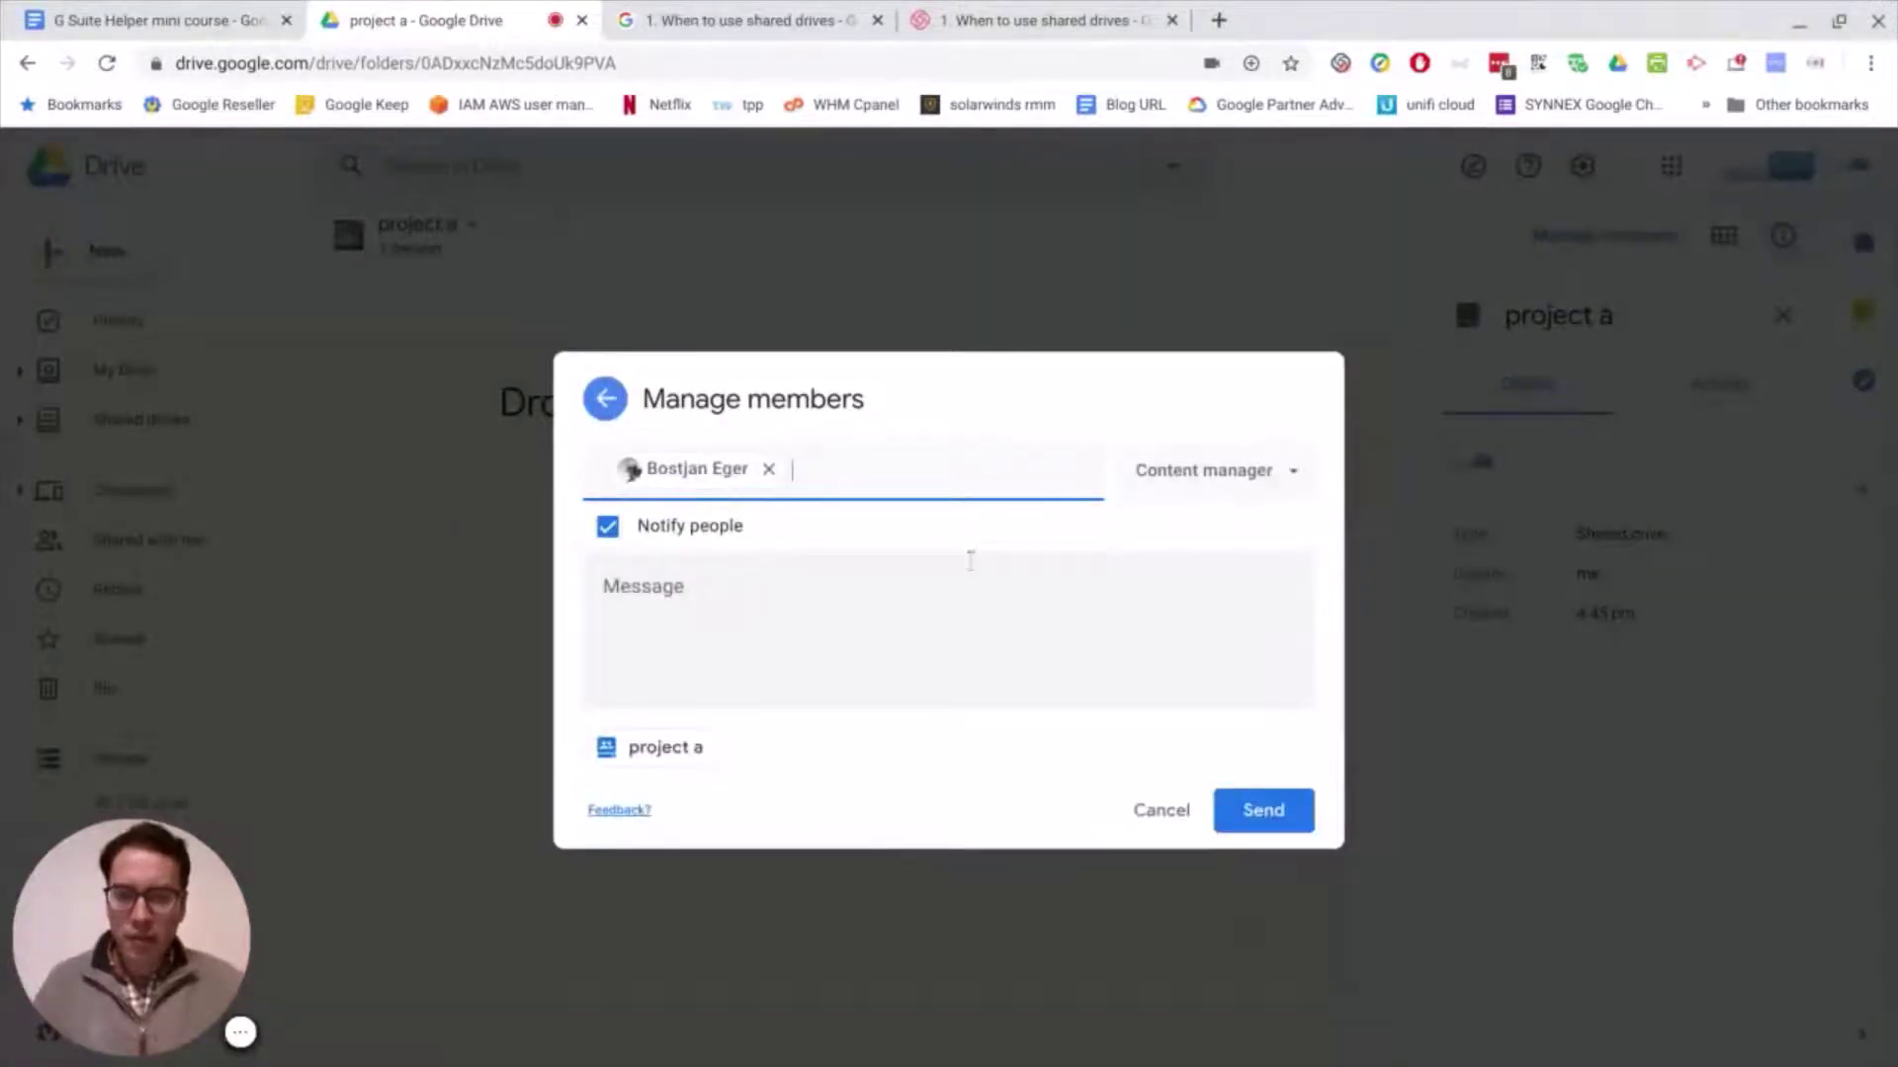
left_click(1287, 483)
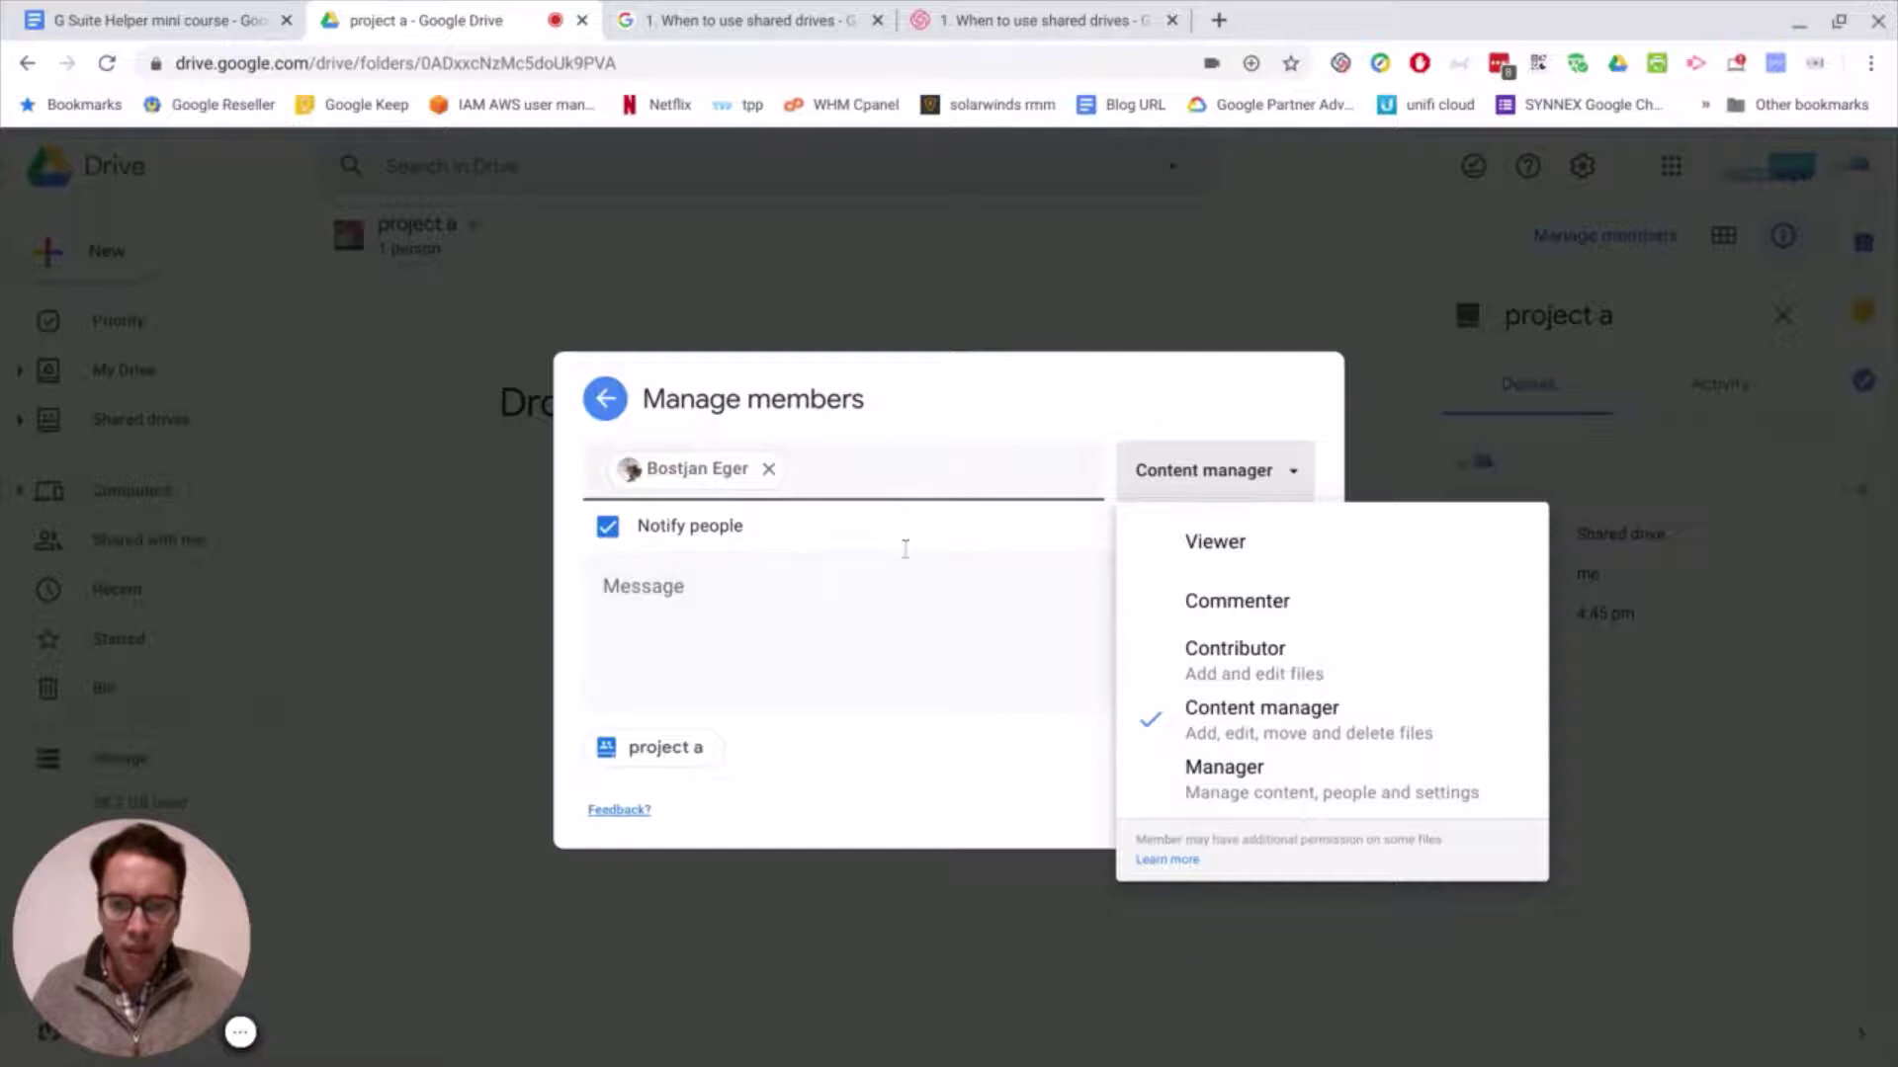
left_click(812, 605)
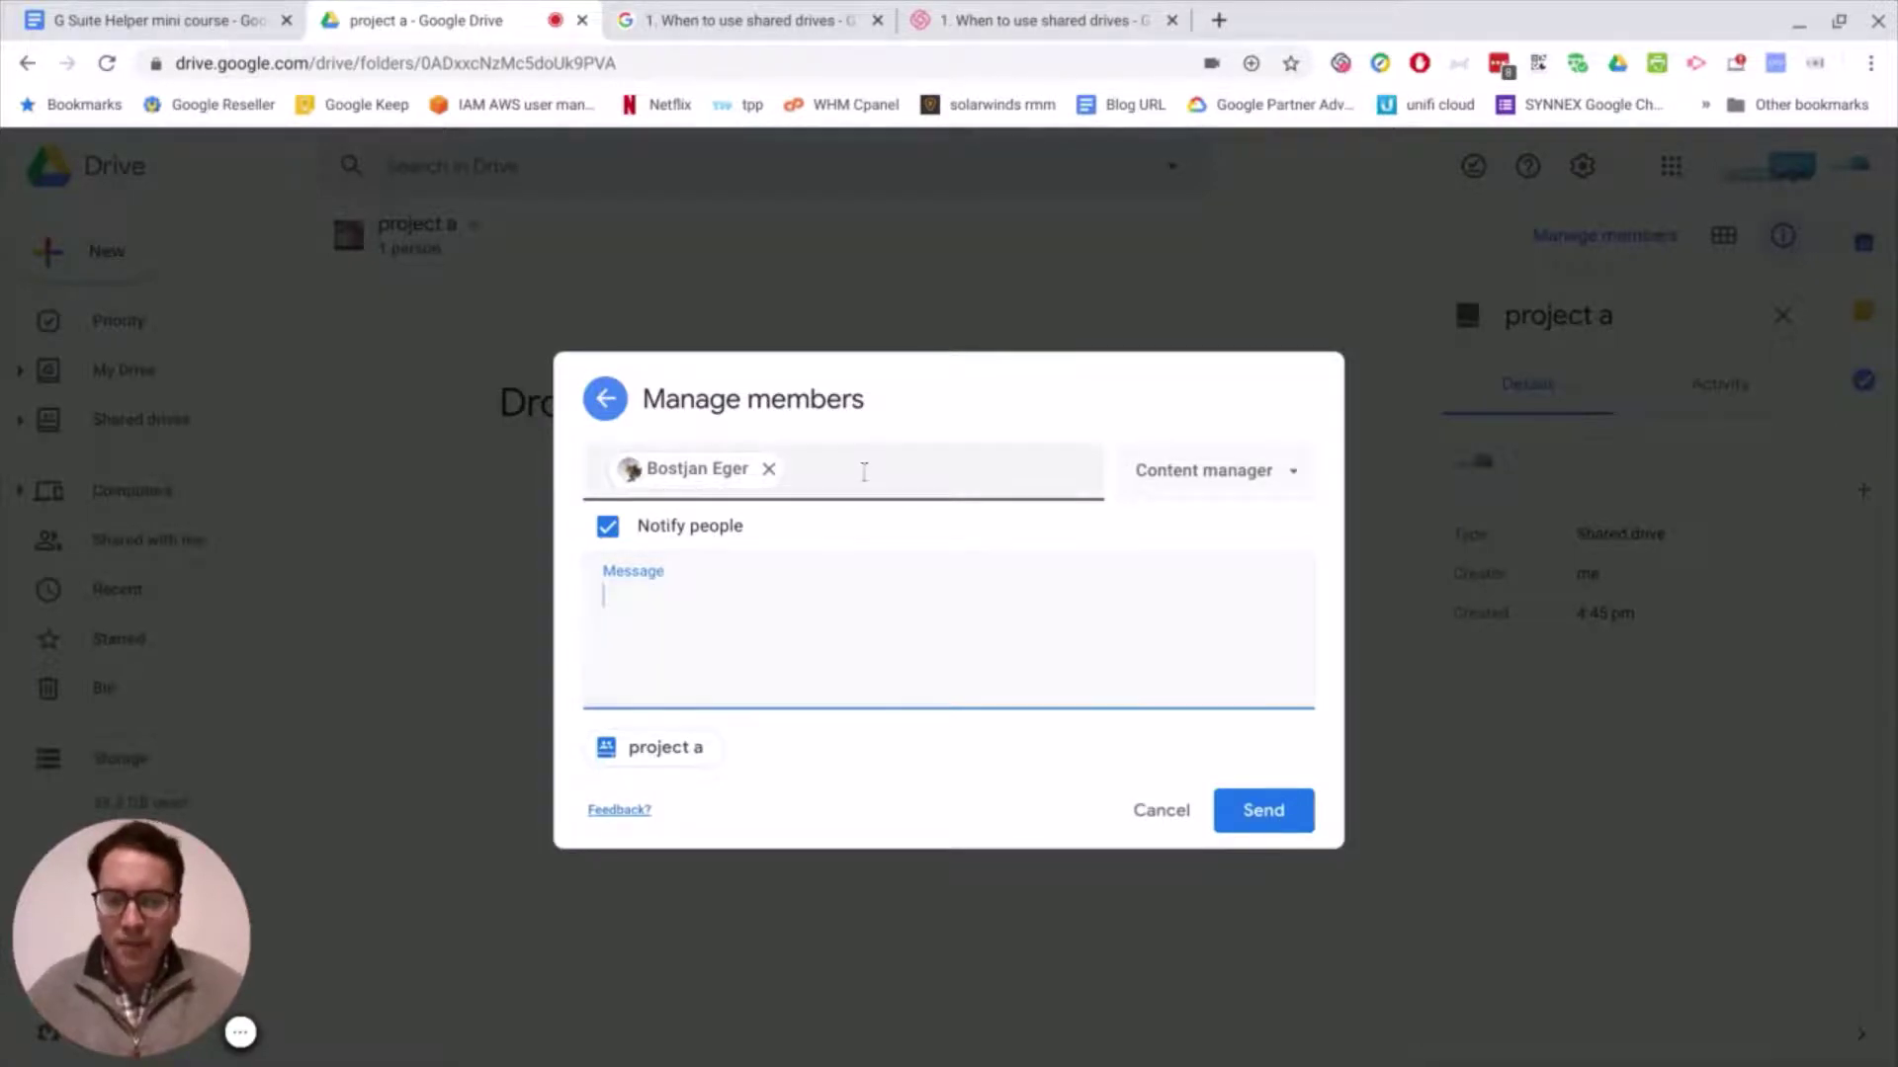
left_click(948, 474)
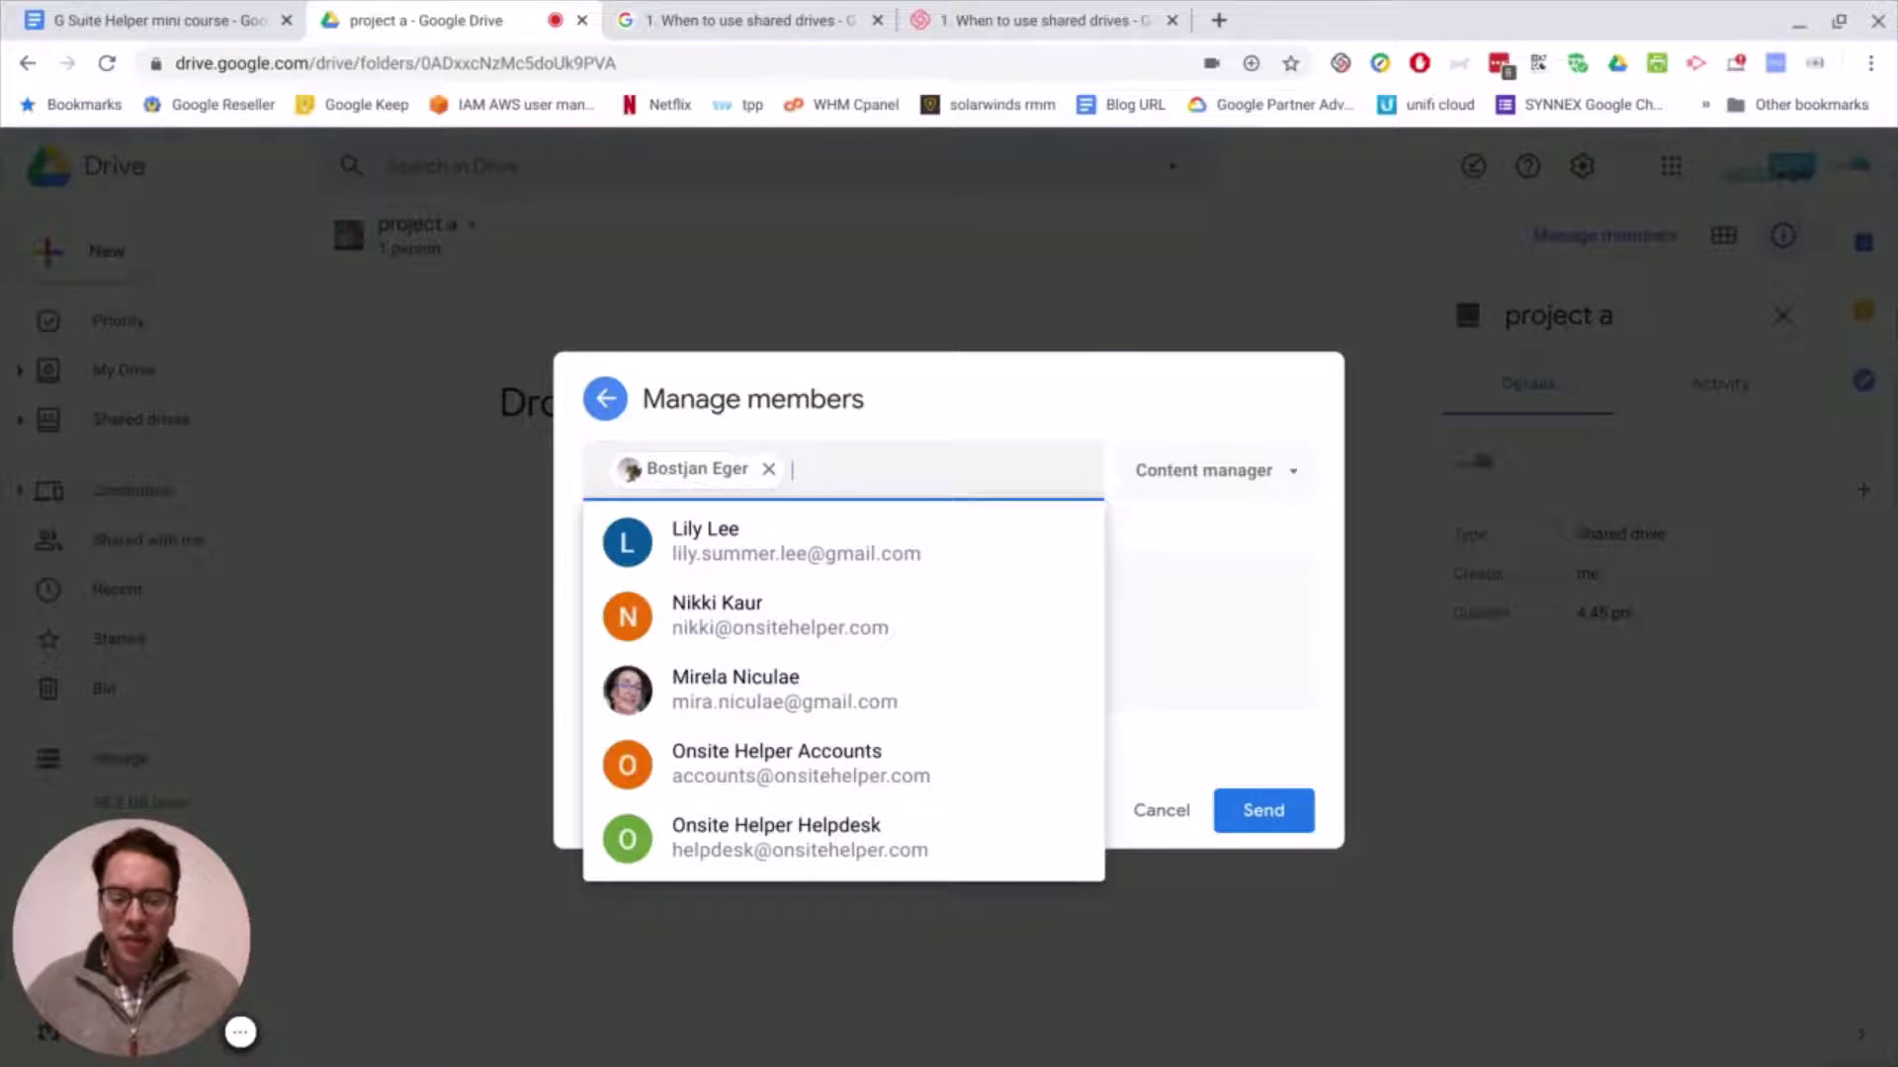
type("help")
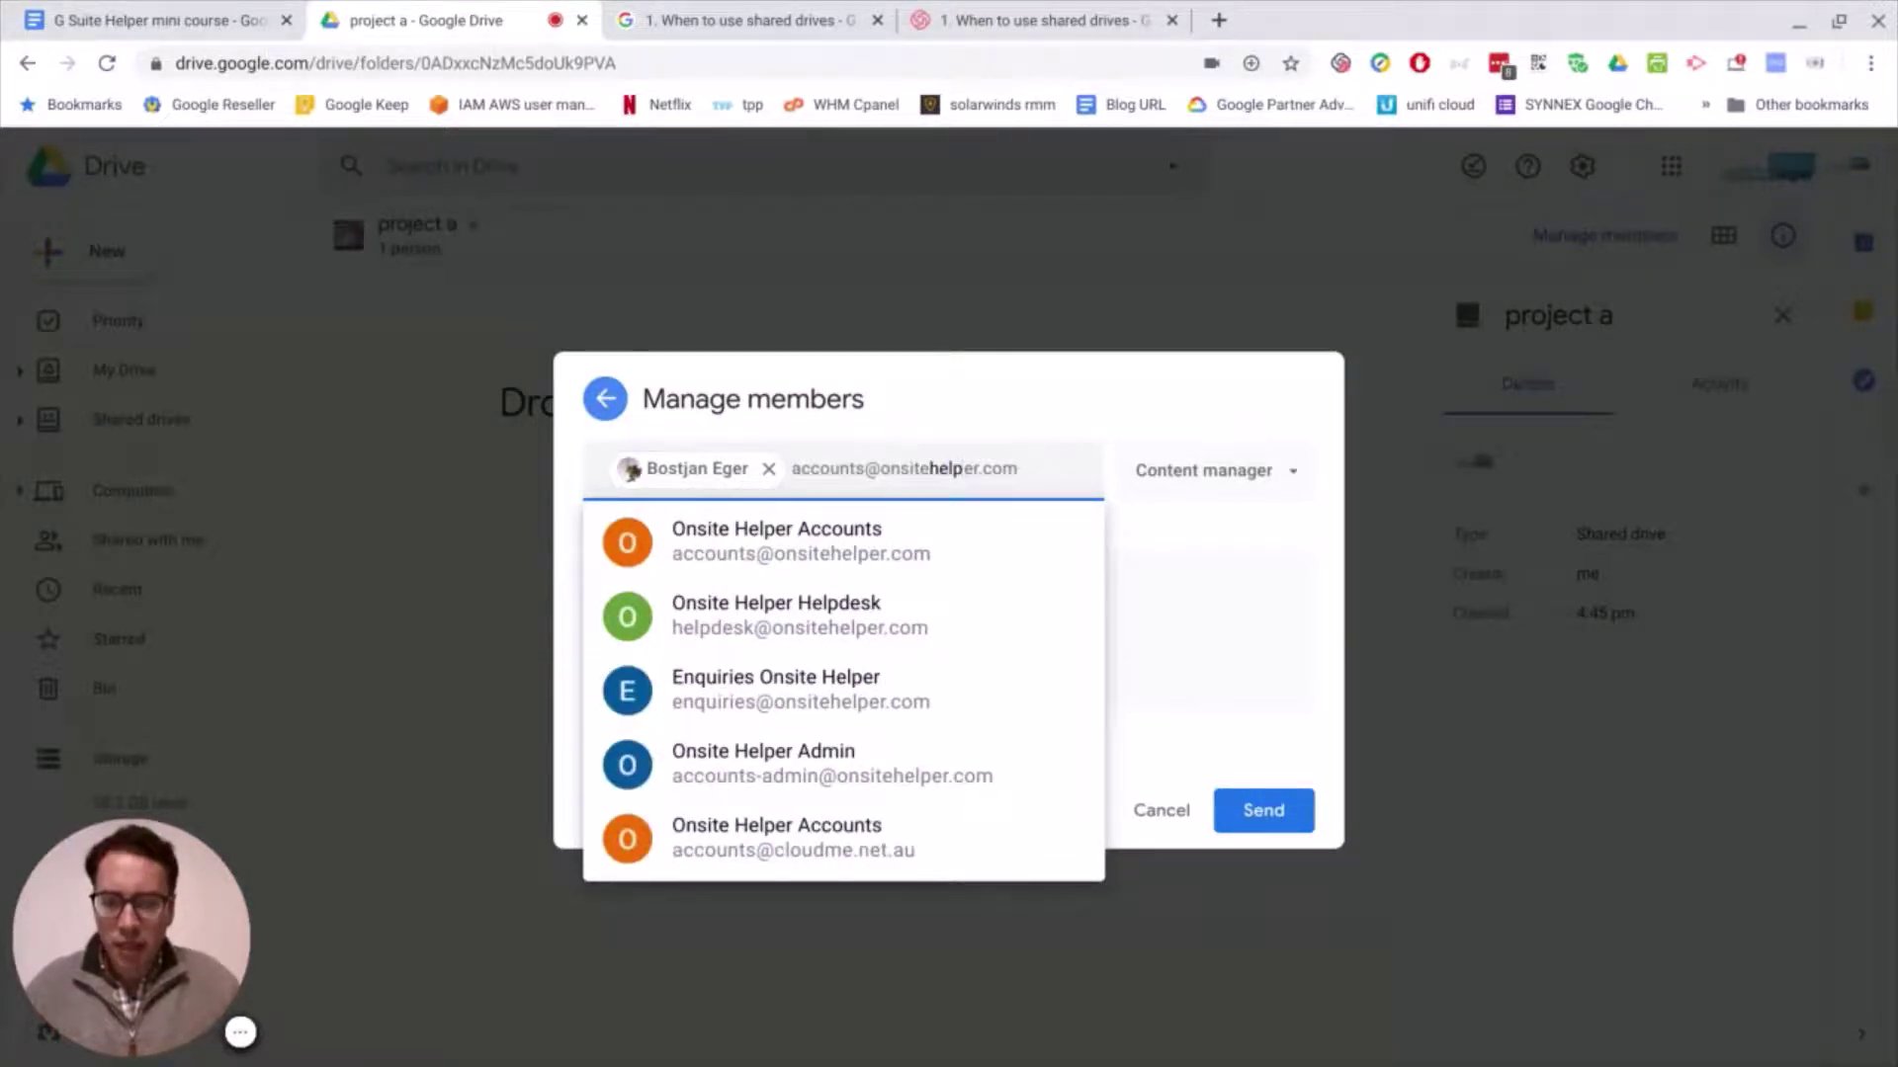
key("ctrl+a")
key("BackSpace")
key("BackSpace")
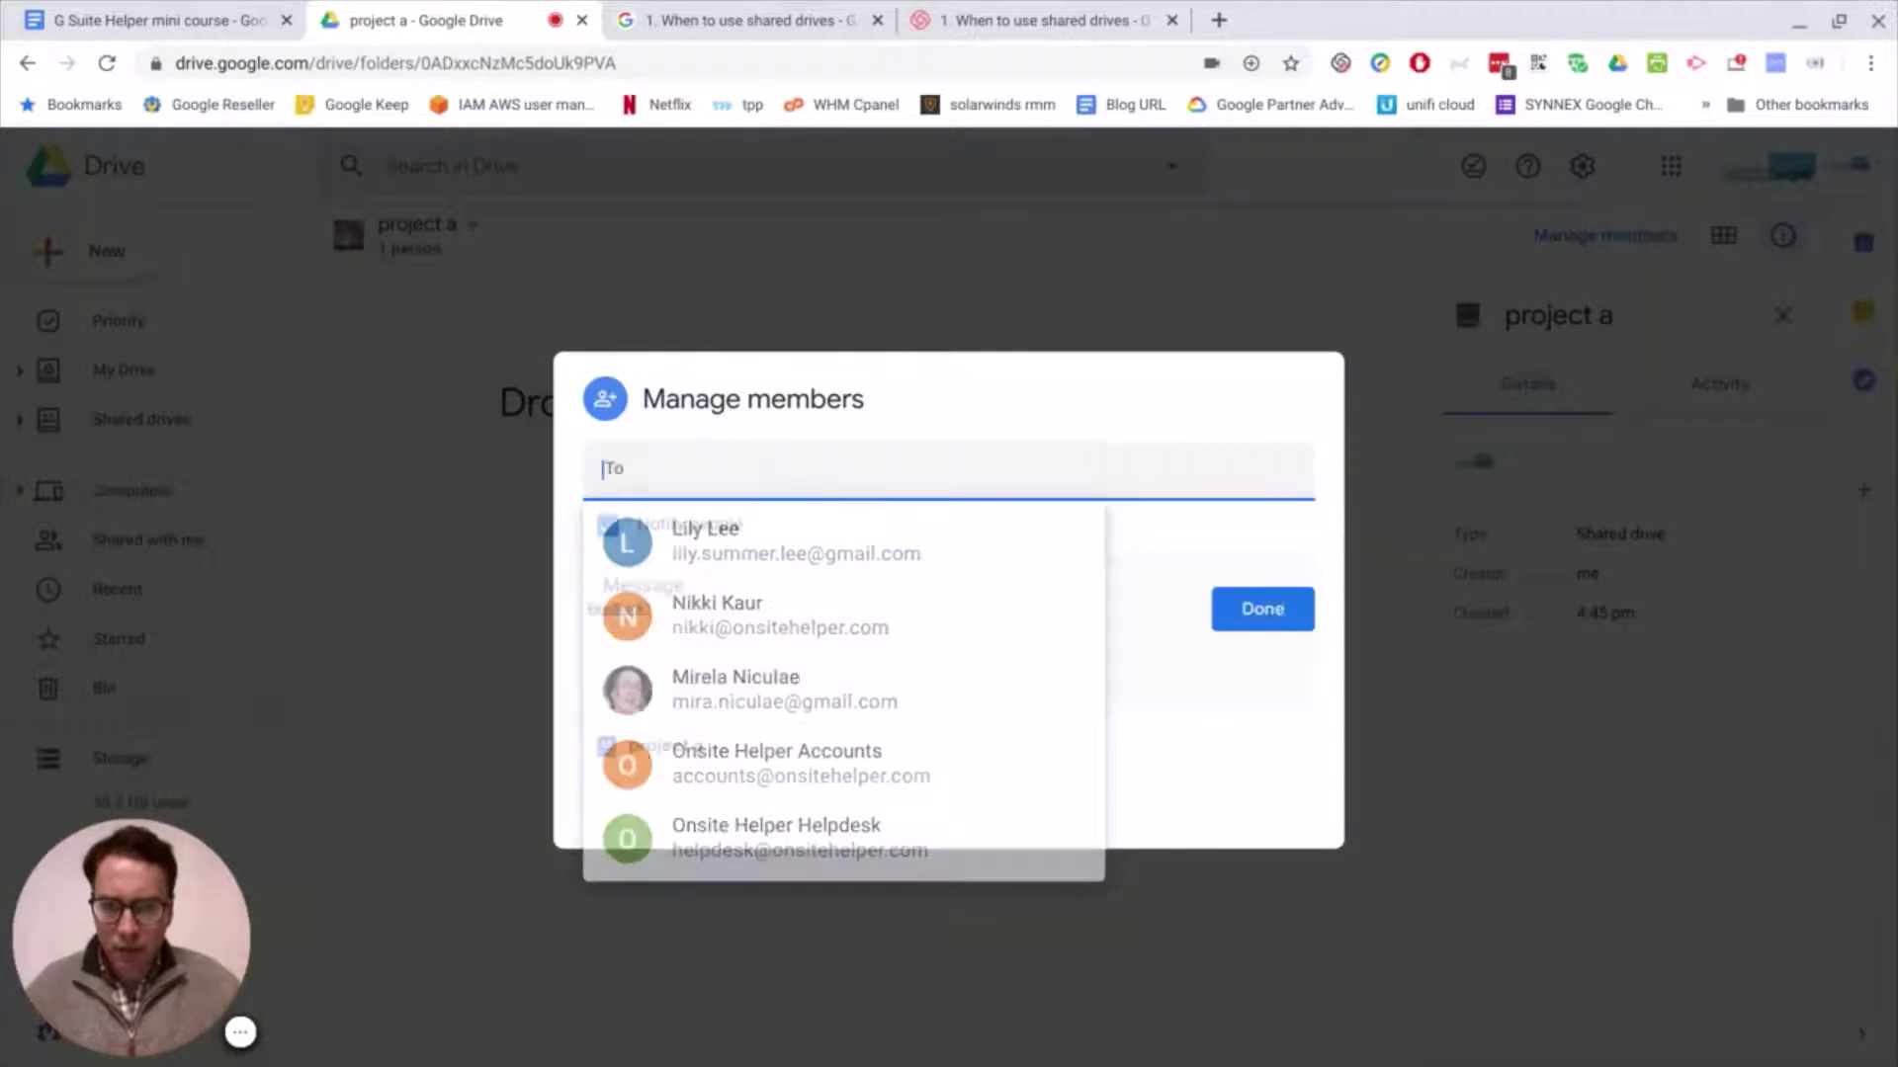
type("helpdesk")
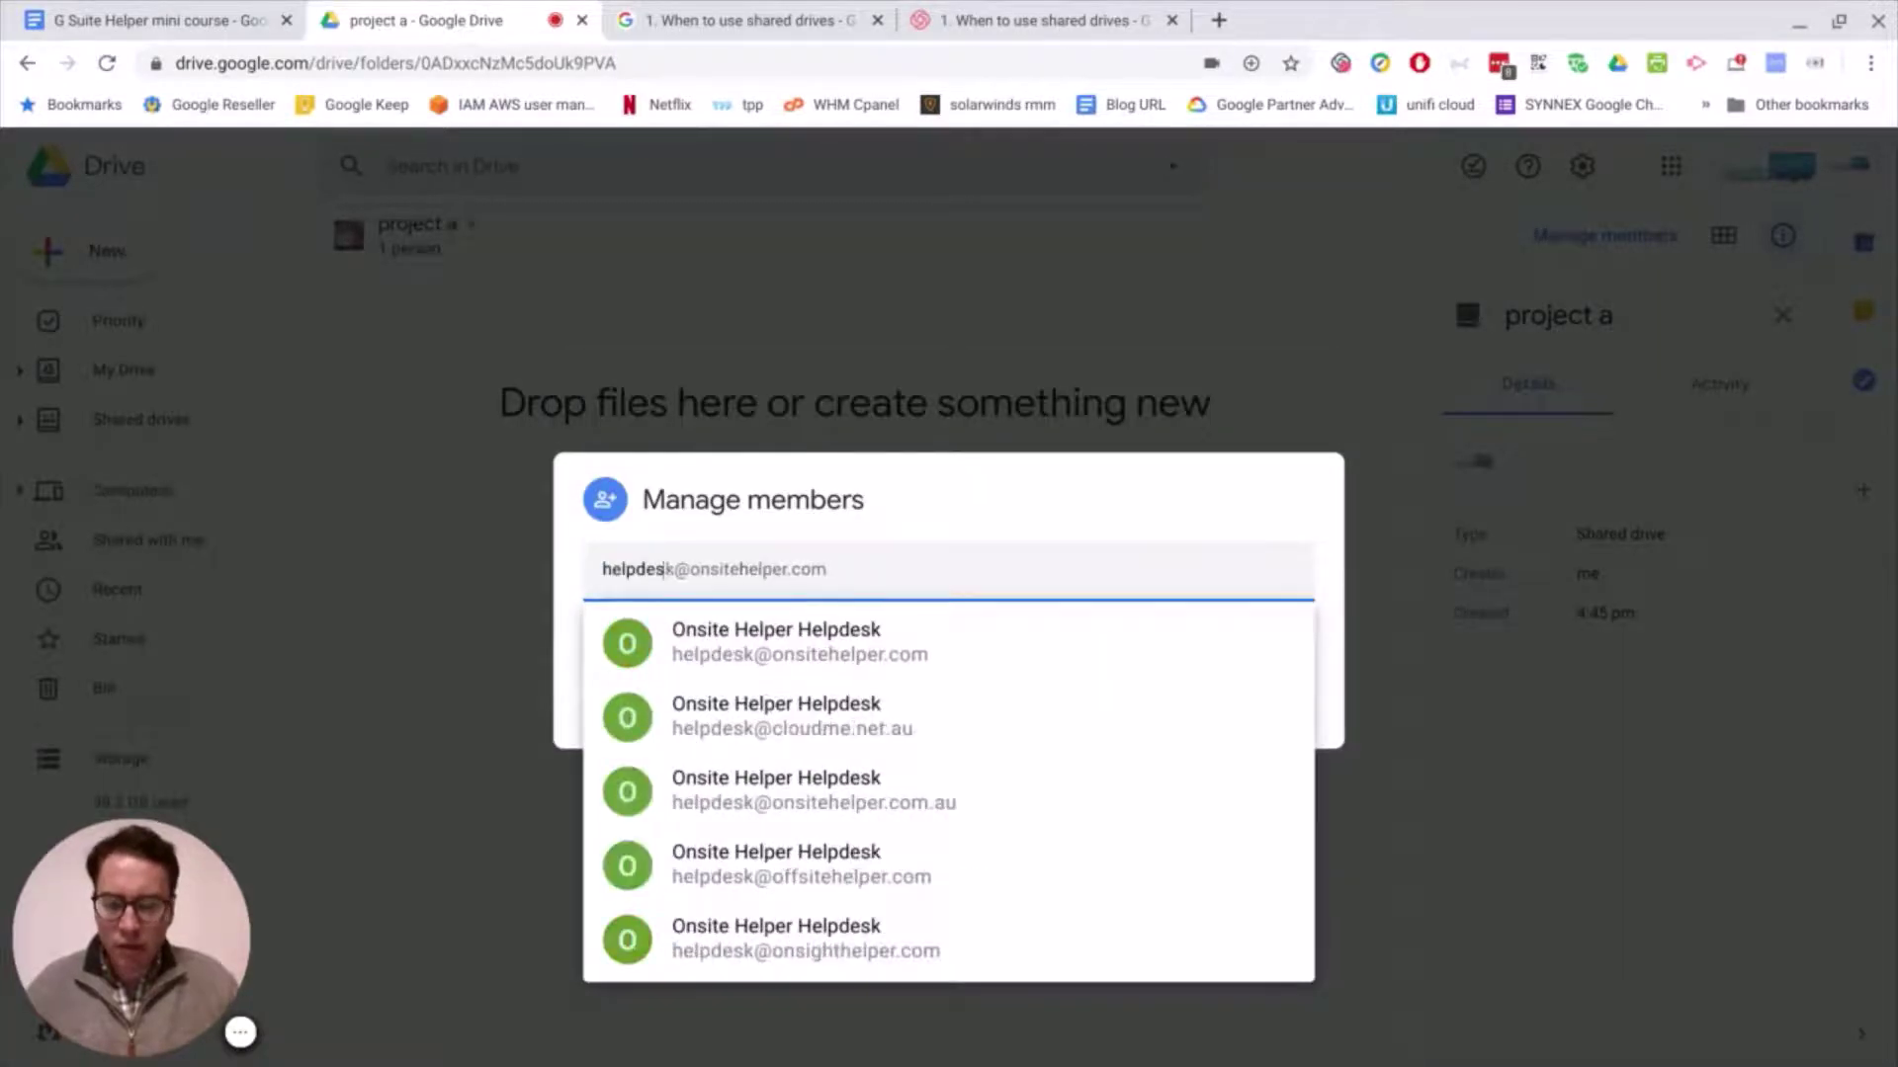
left_click(776, 648)
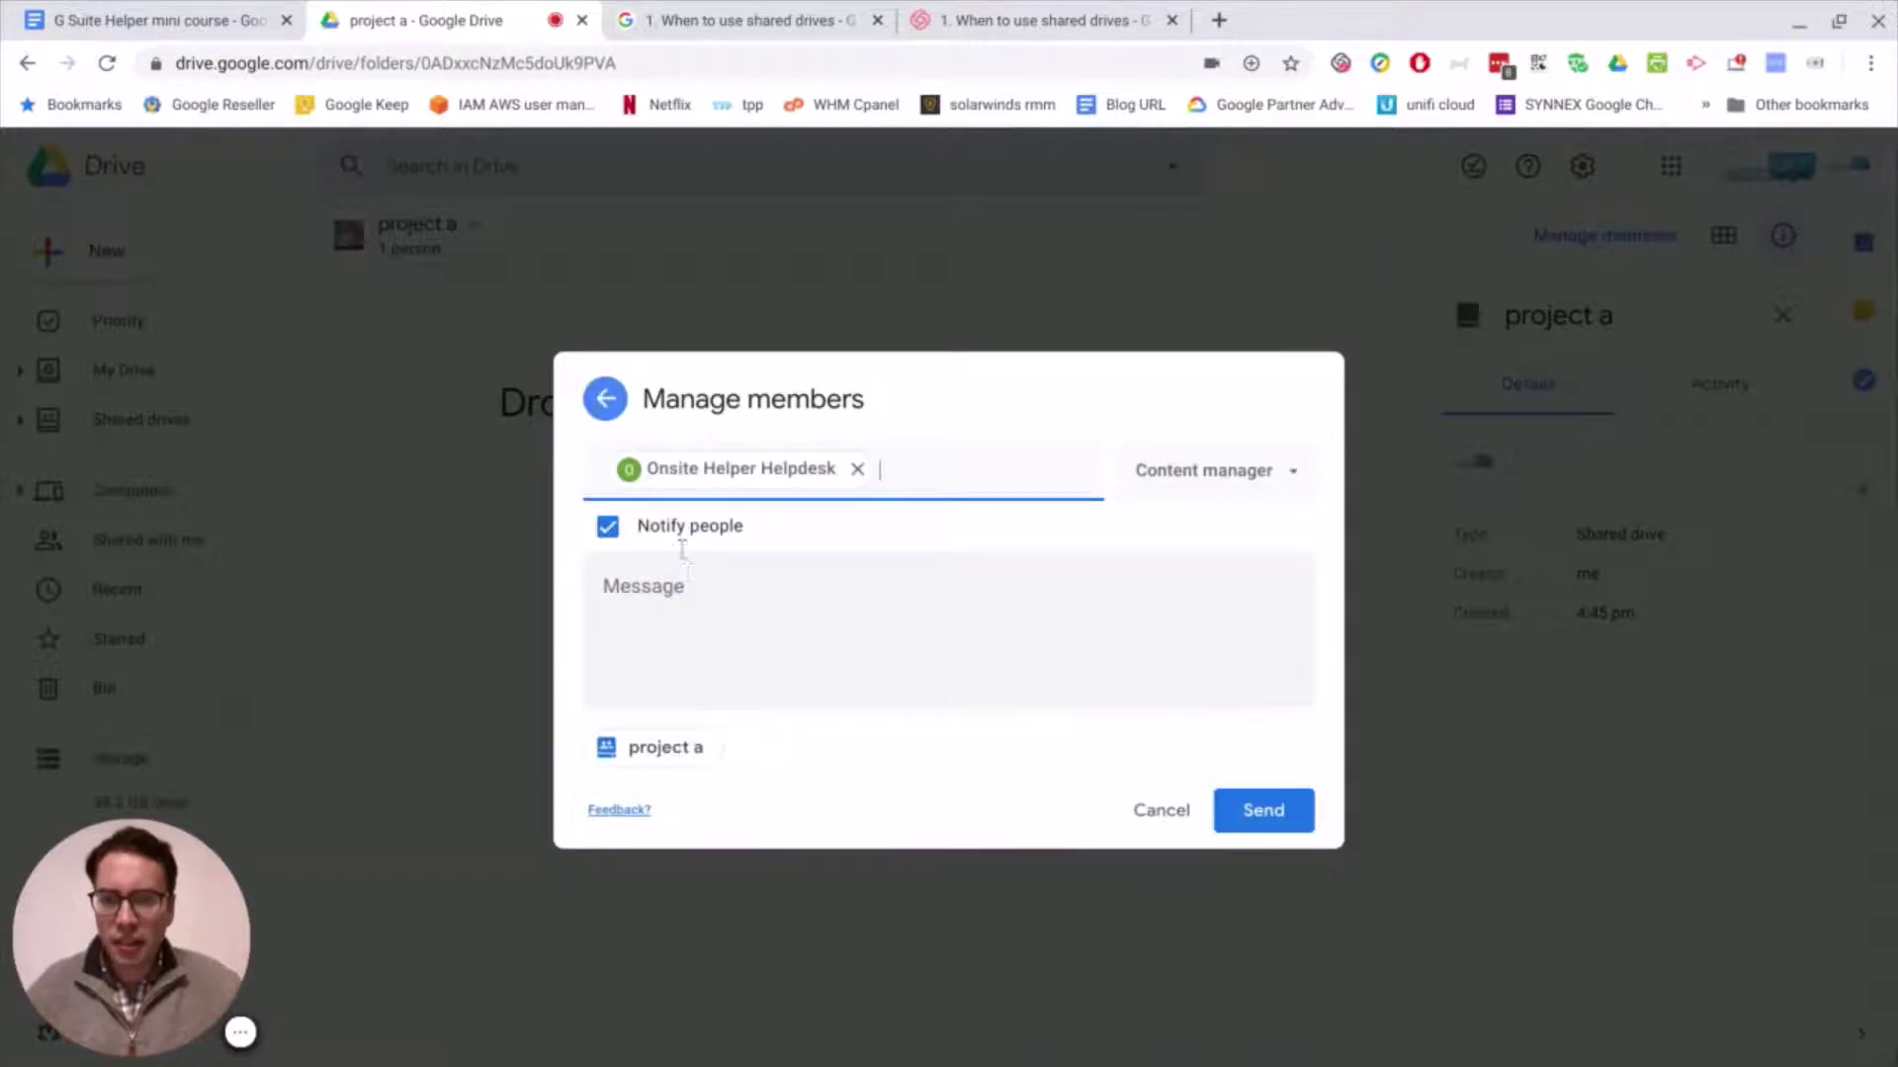
mouse_move(647, 481)
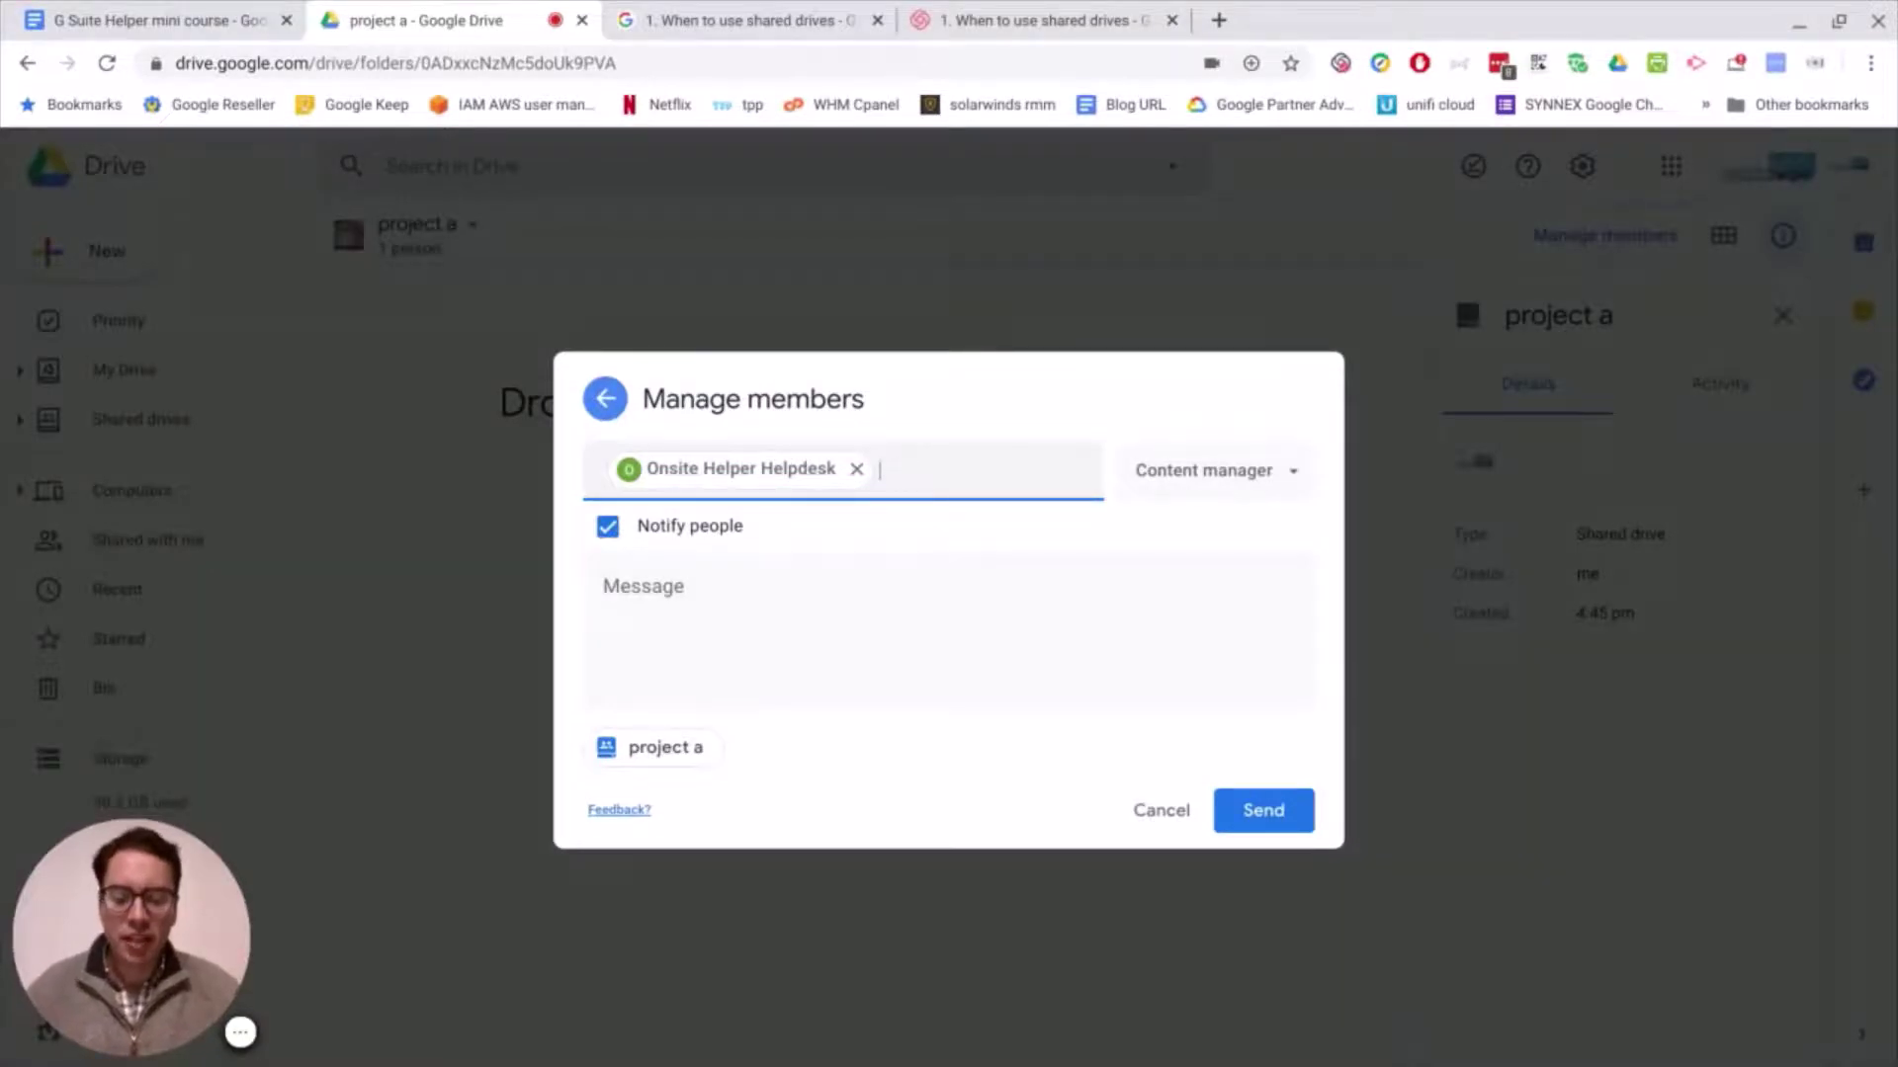
type("bost")
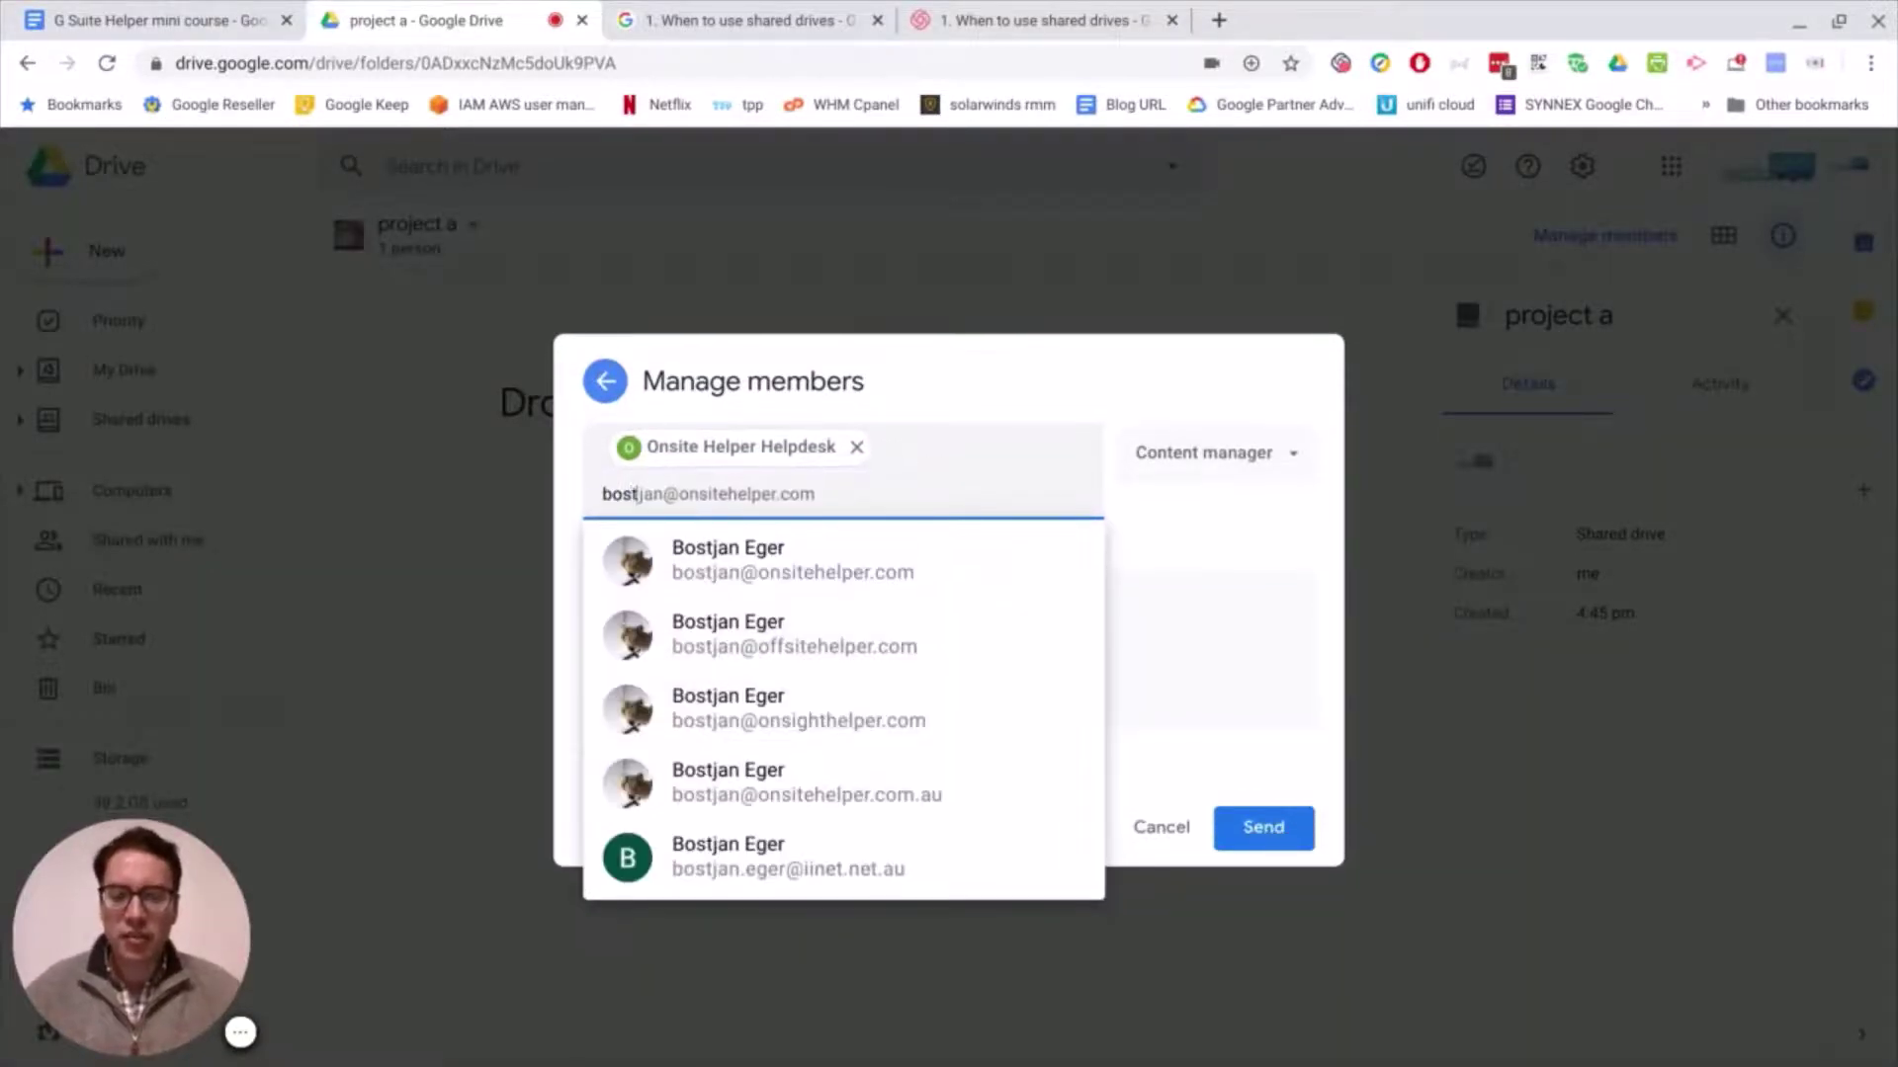
left_click(786, 559)
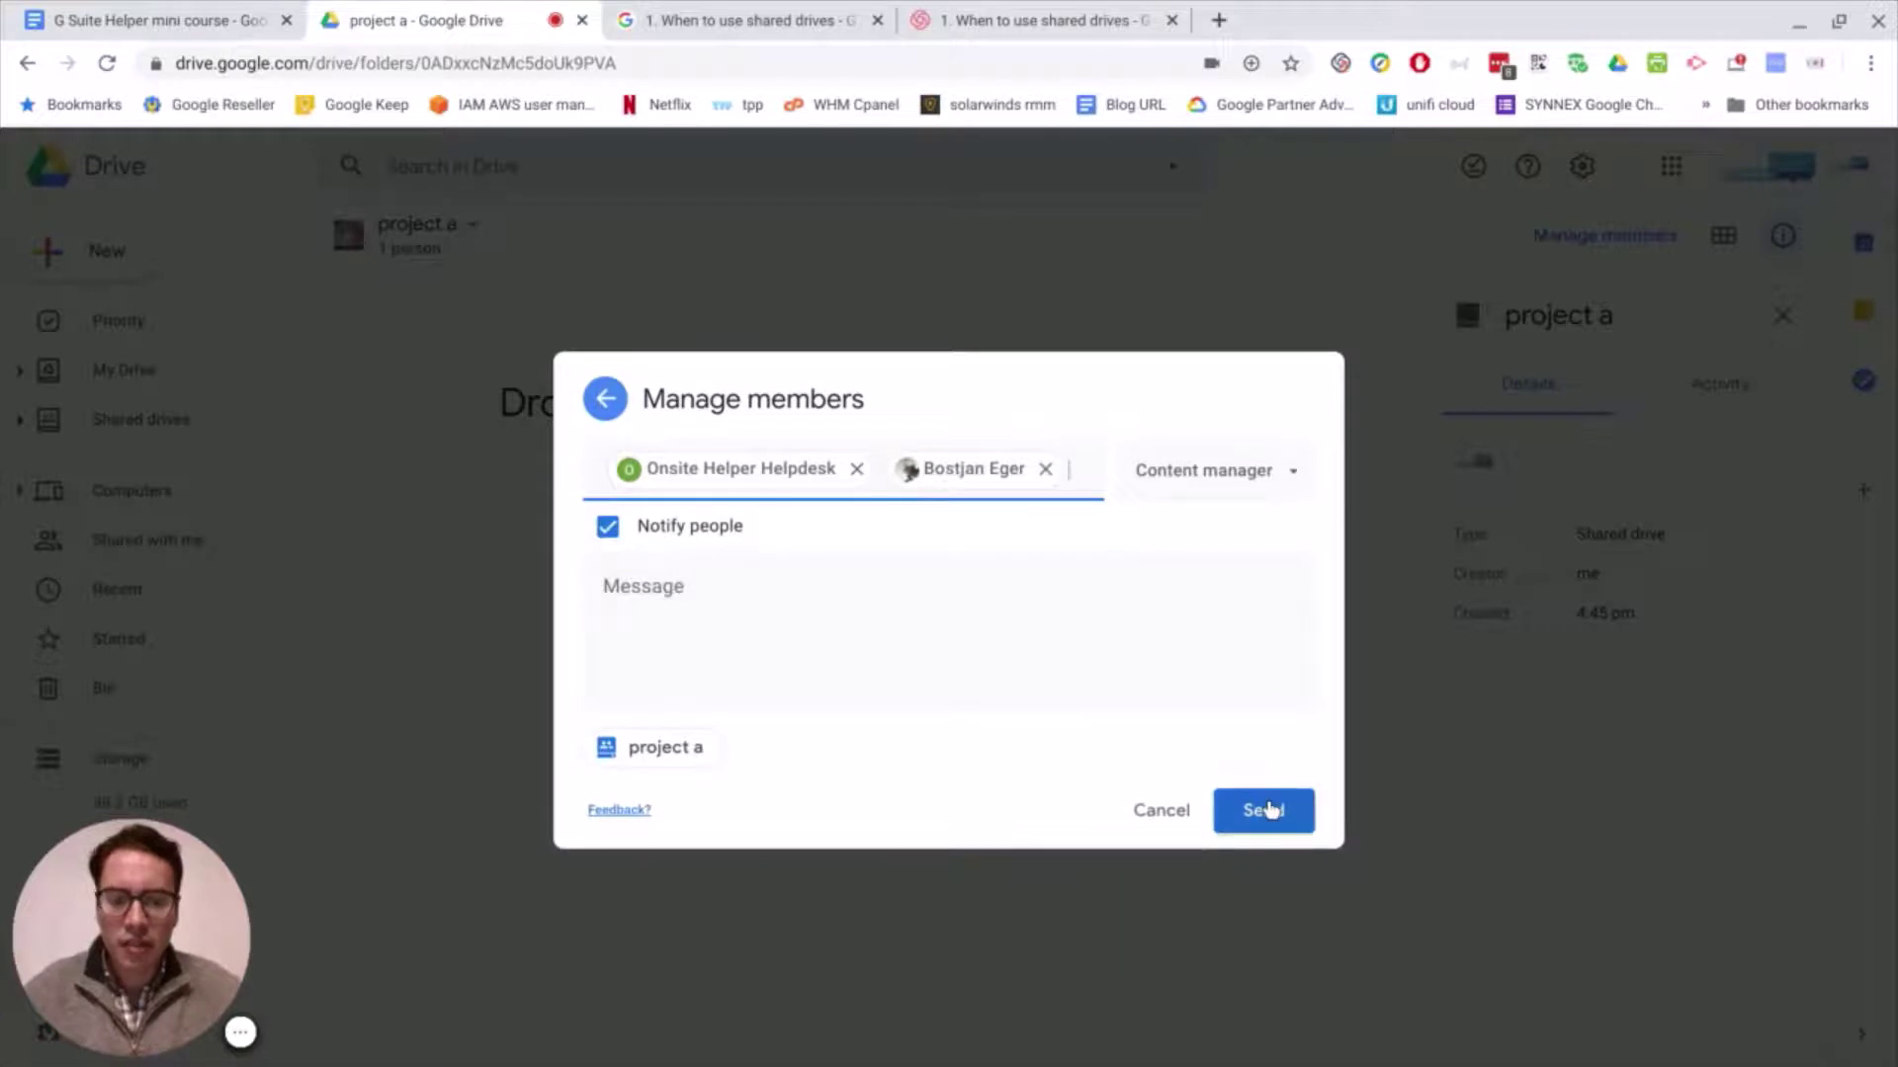
left_click(1160, 811)
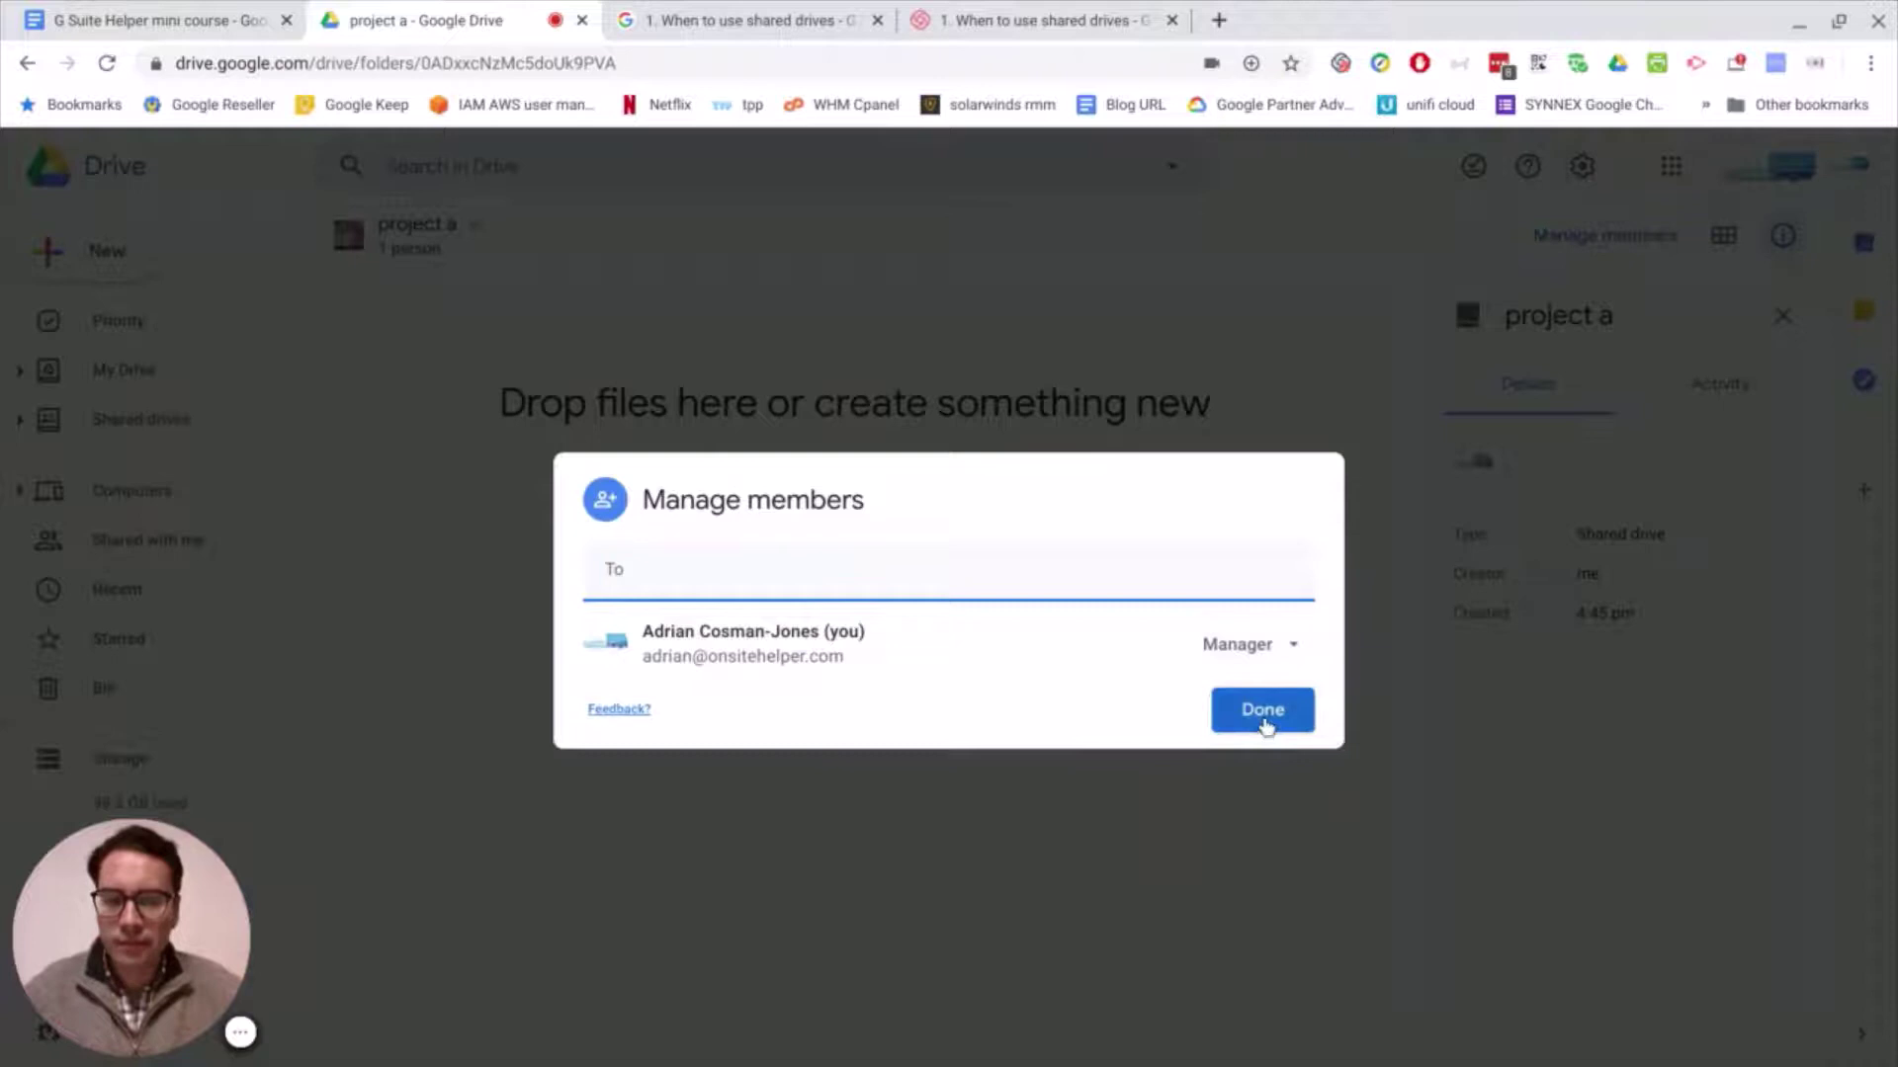
- Close the members dialog and open the 'project a' shared drive settings
left_click(1263, 712)
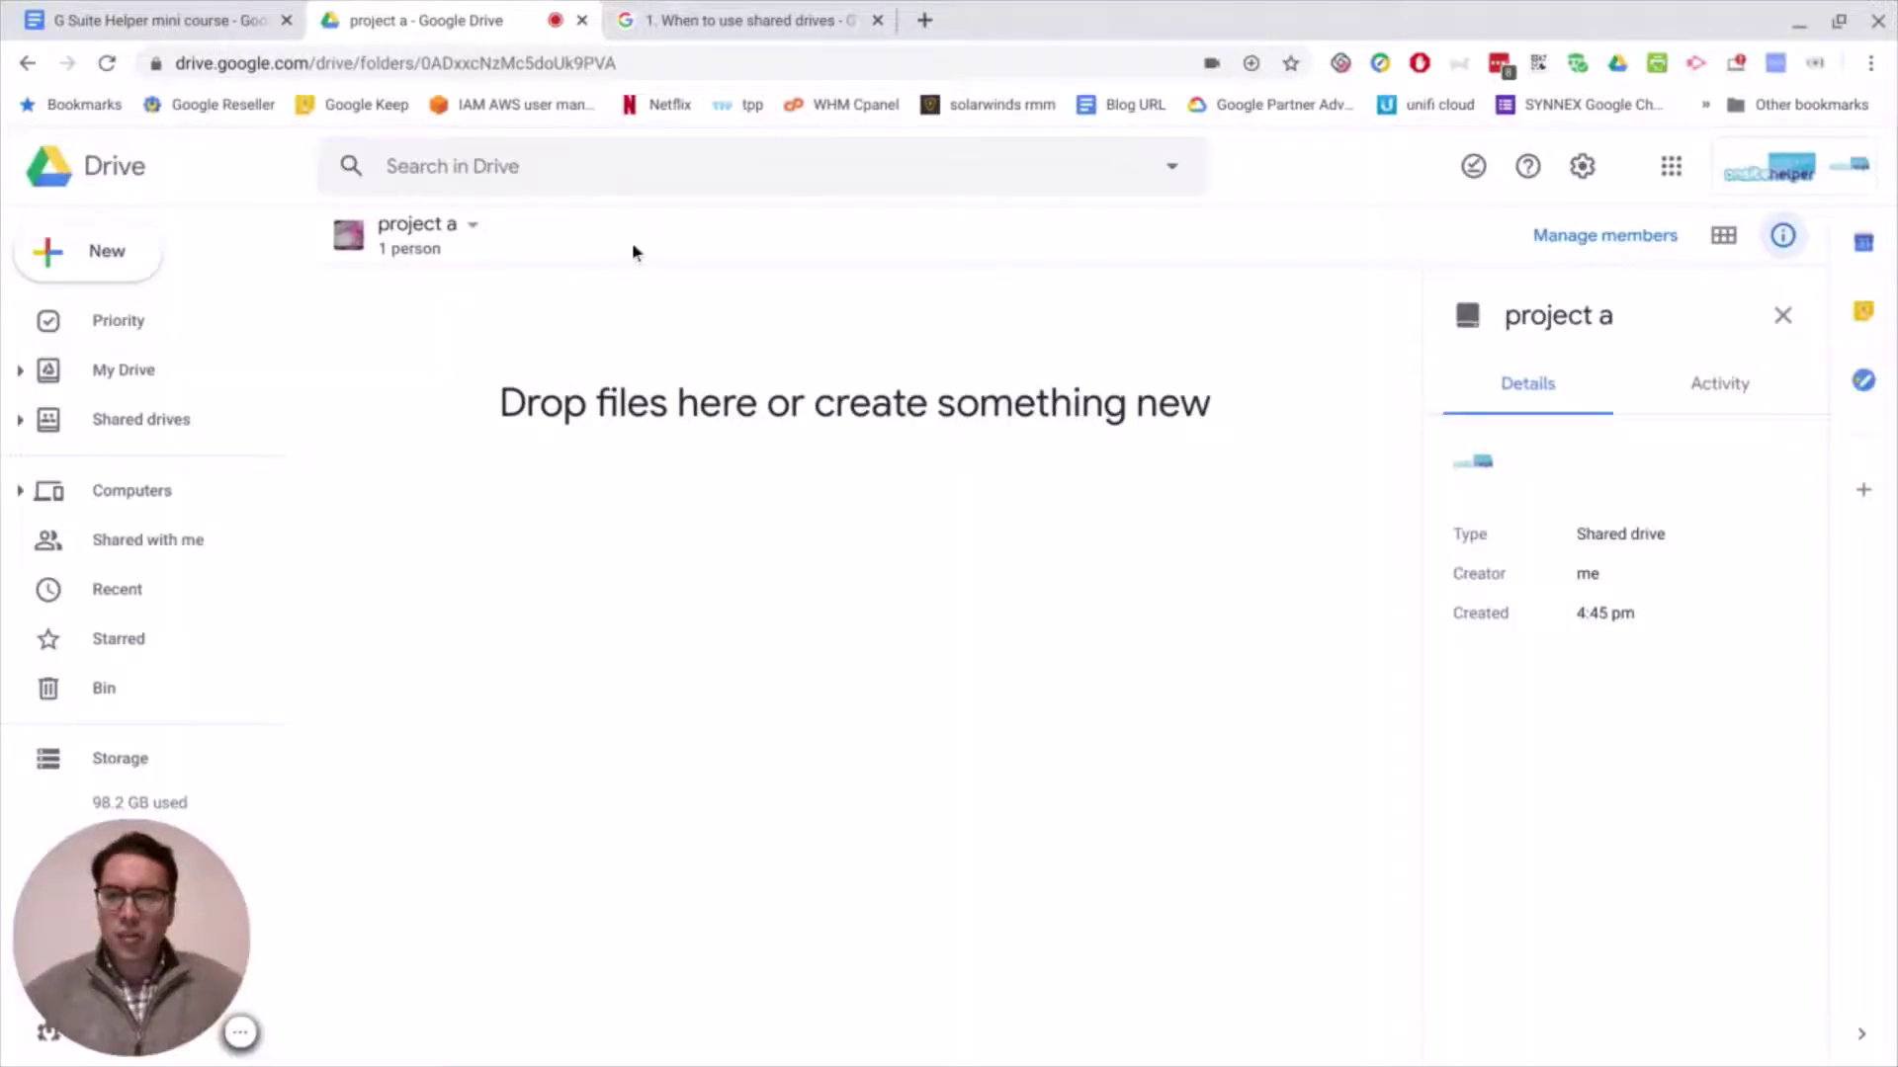
left_click(475, 229)
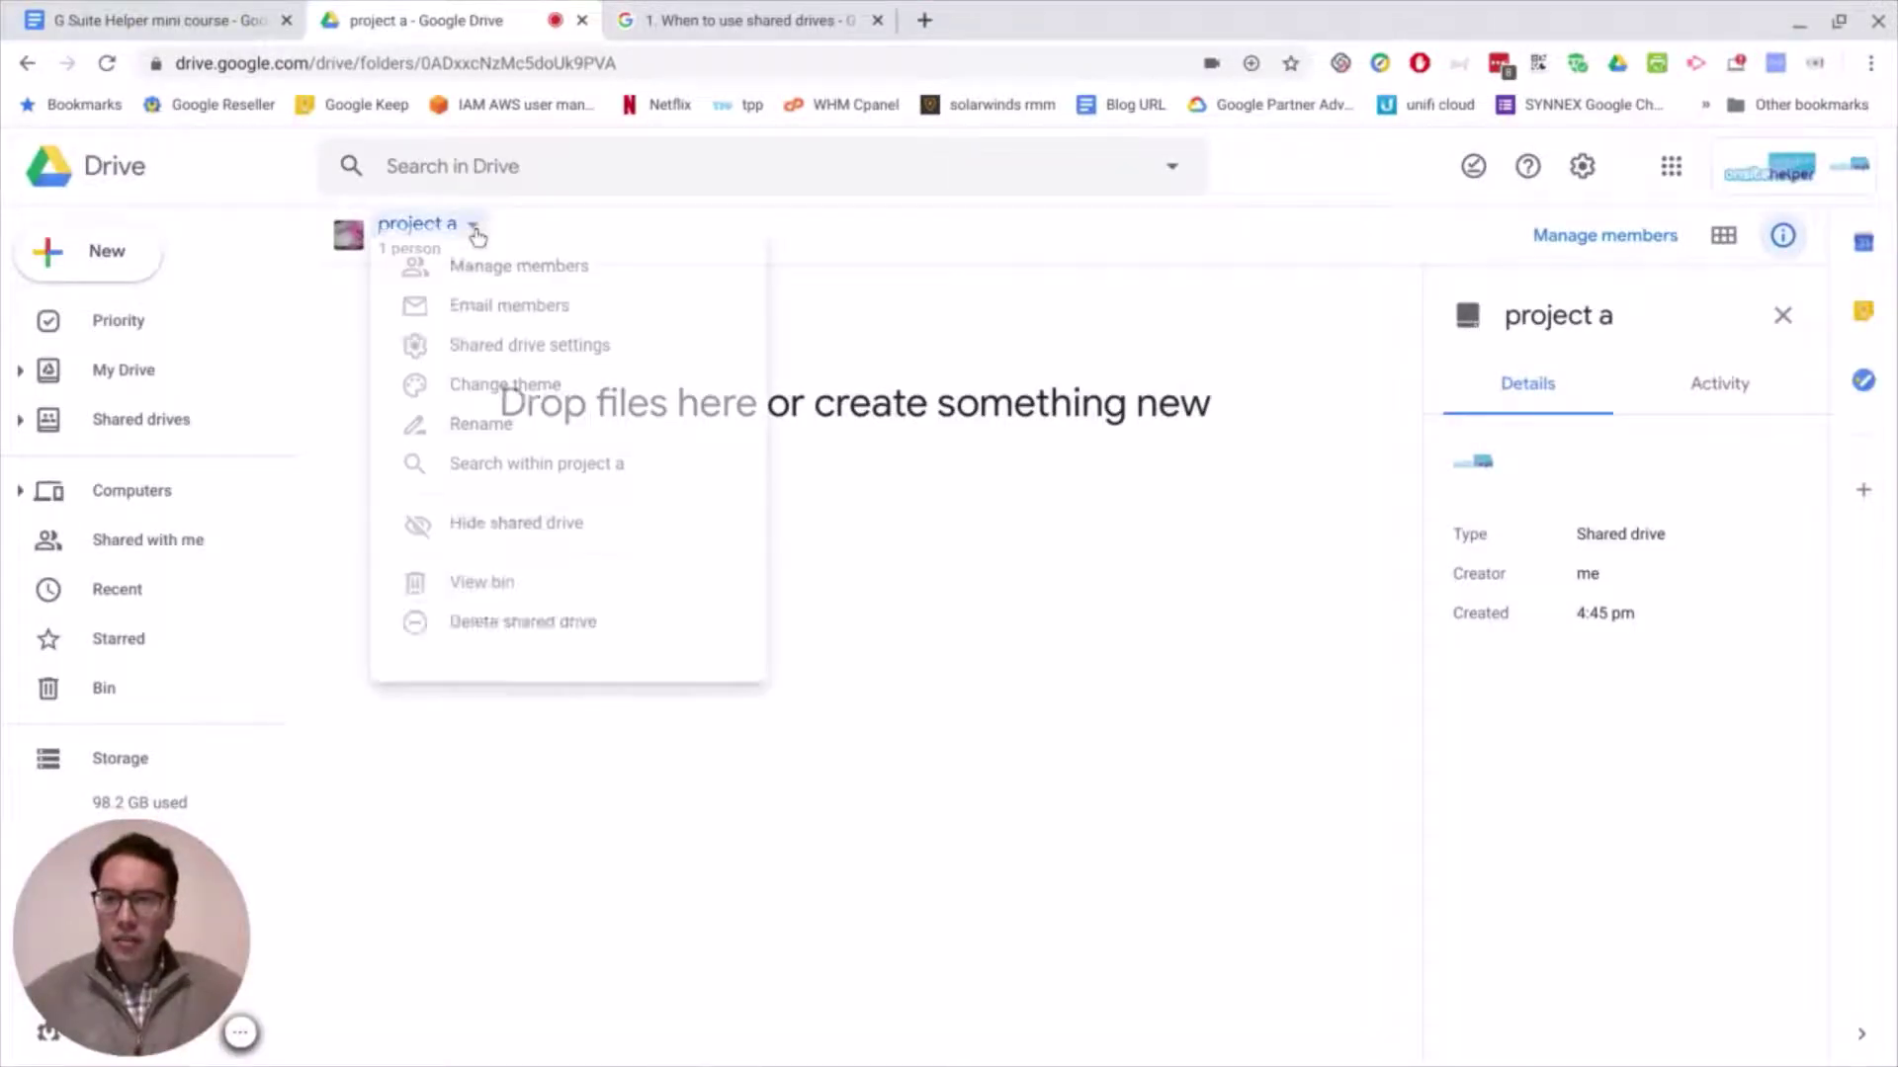
left_click(566, 371)
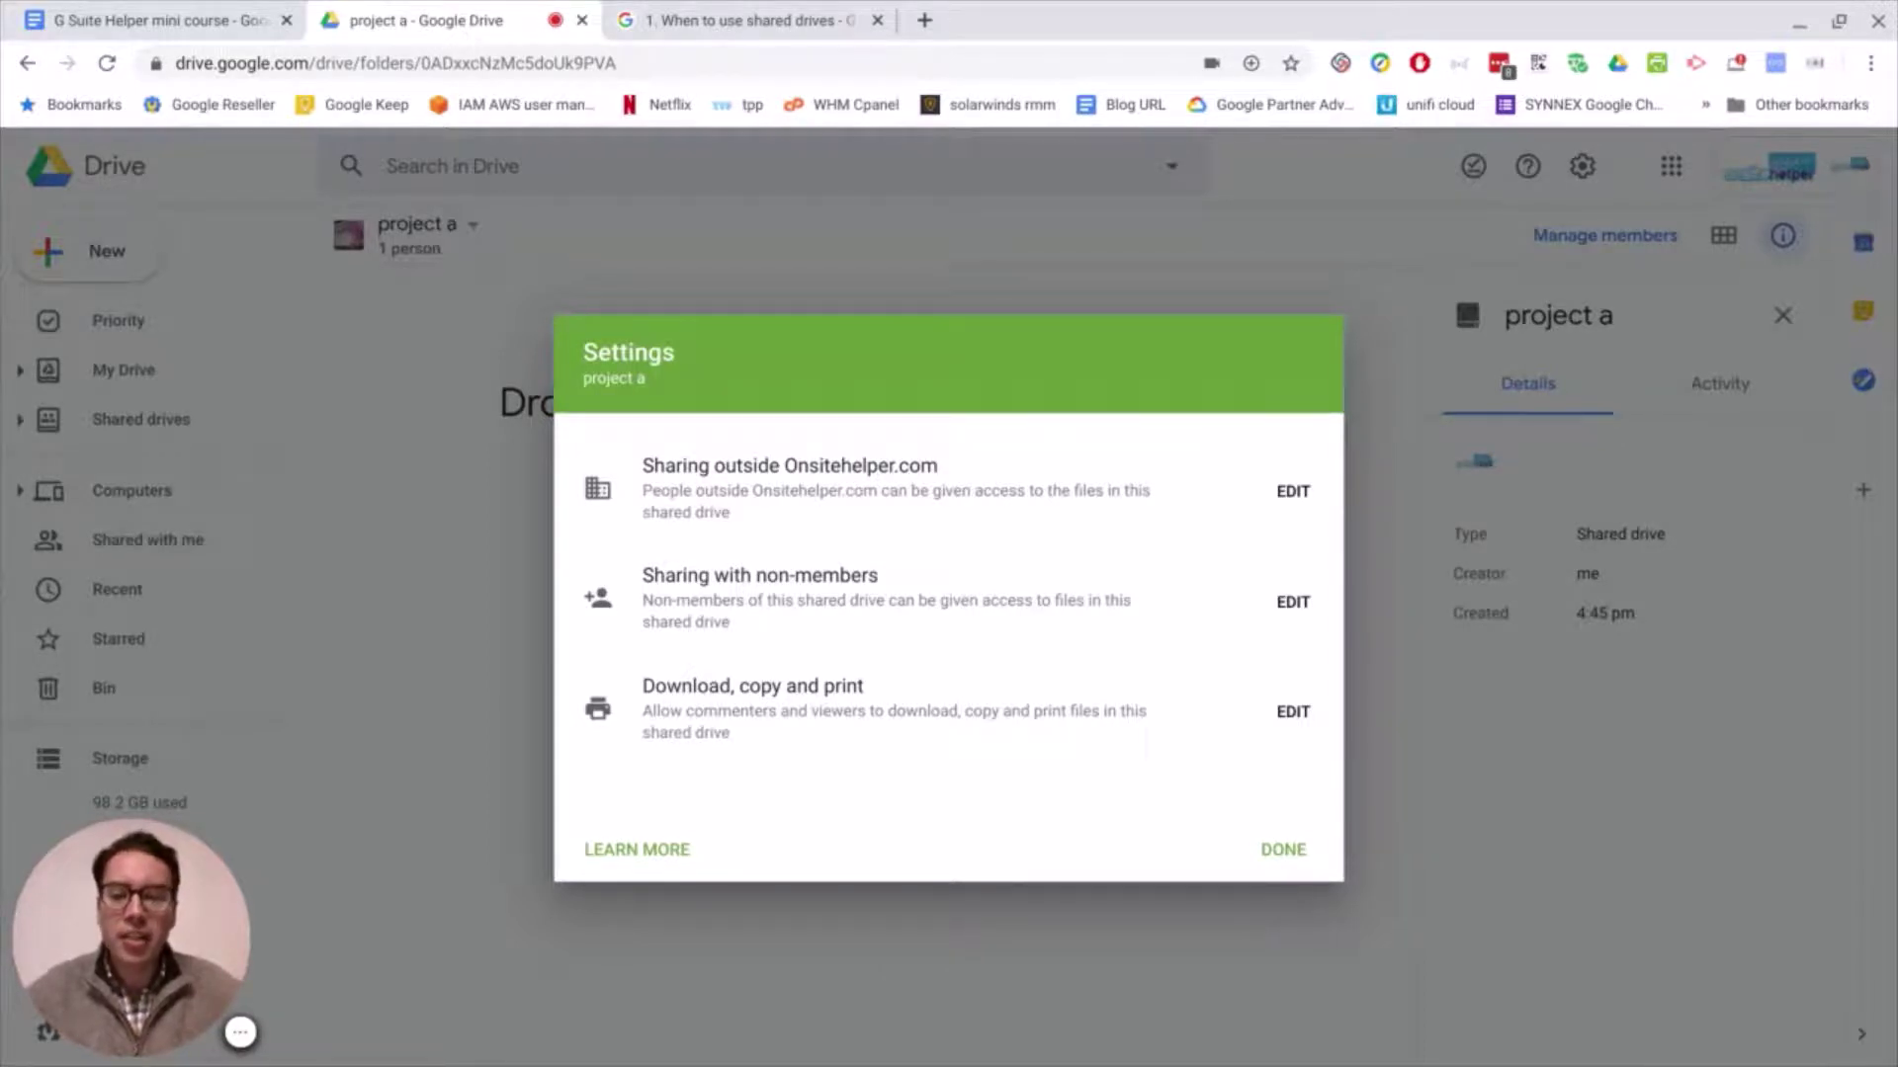
- Review the outside-domain and non-member sharing options, cancelling both without changes
left_click(1293, 492)
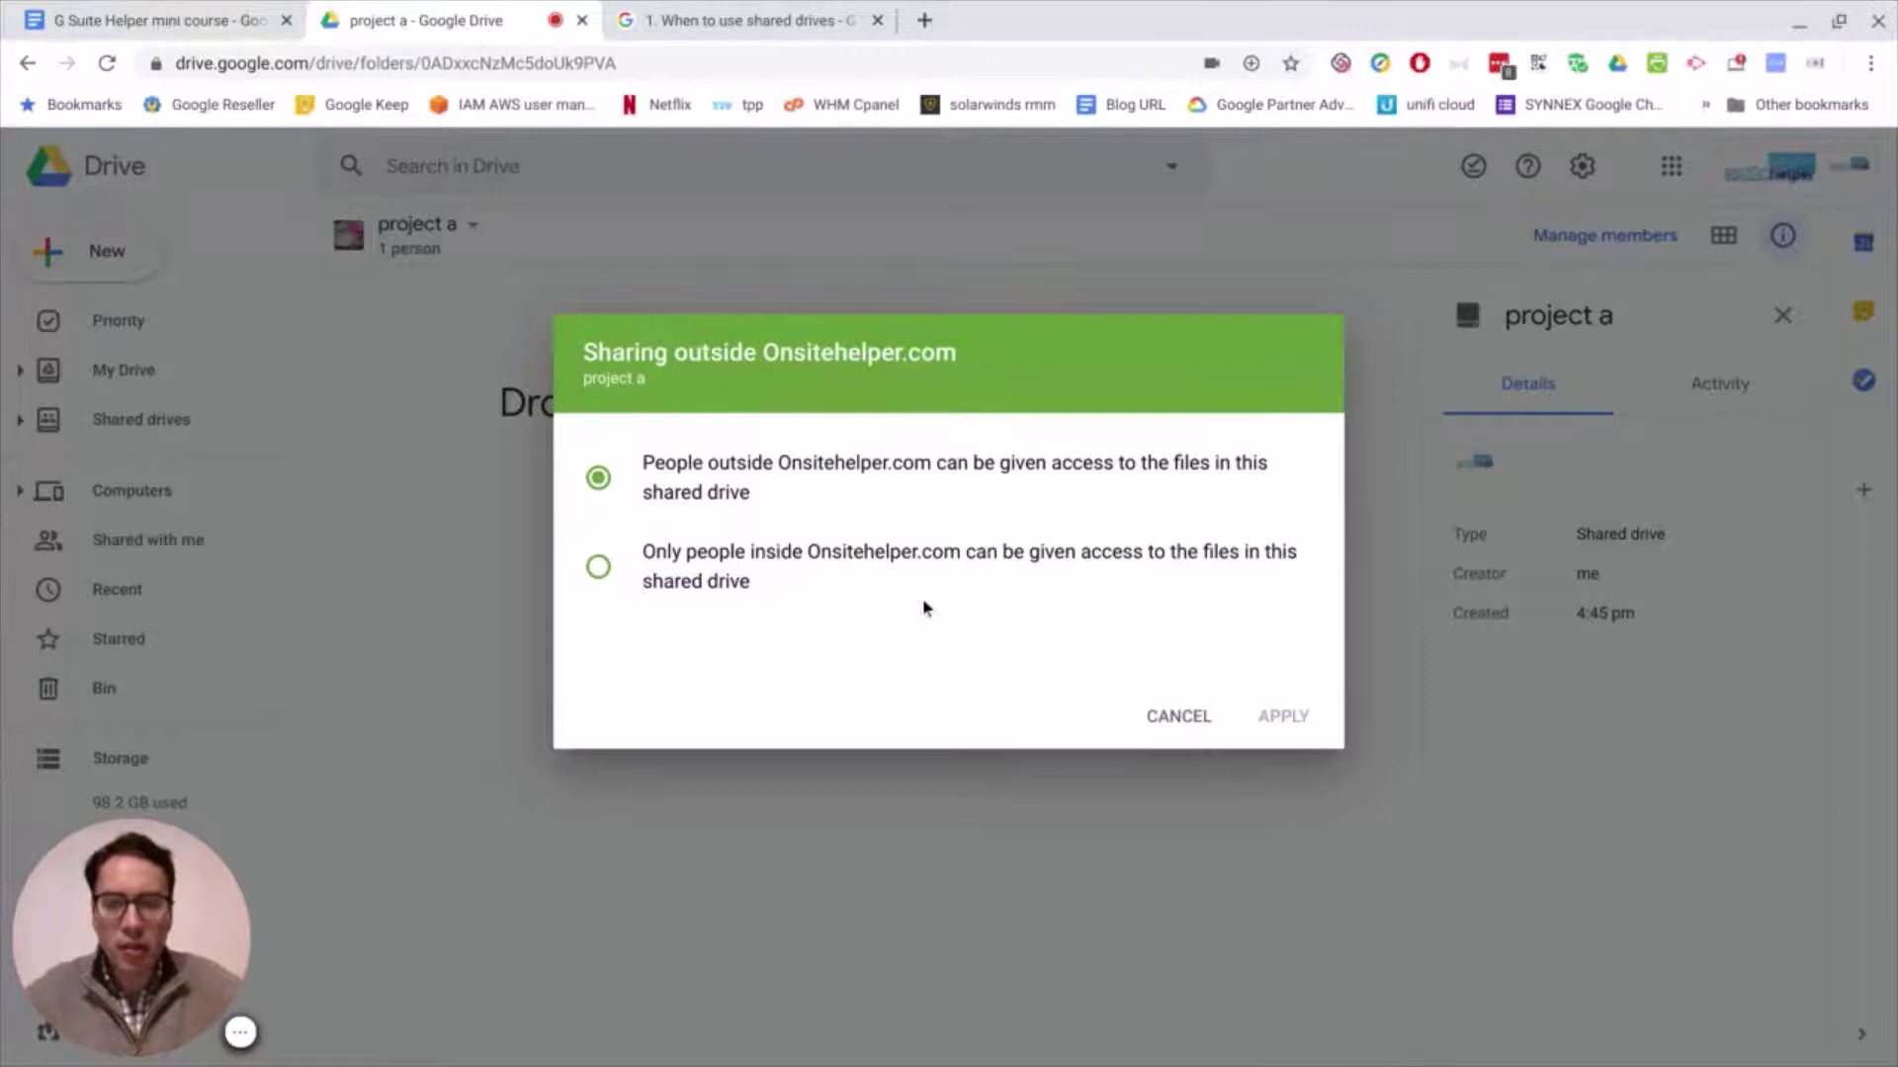
left_click(1175, 719)
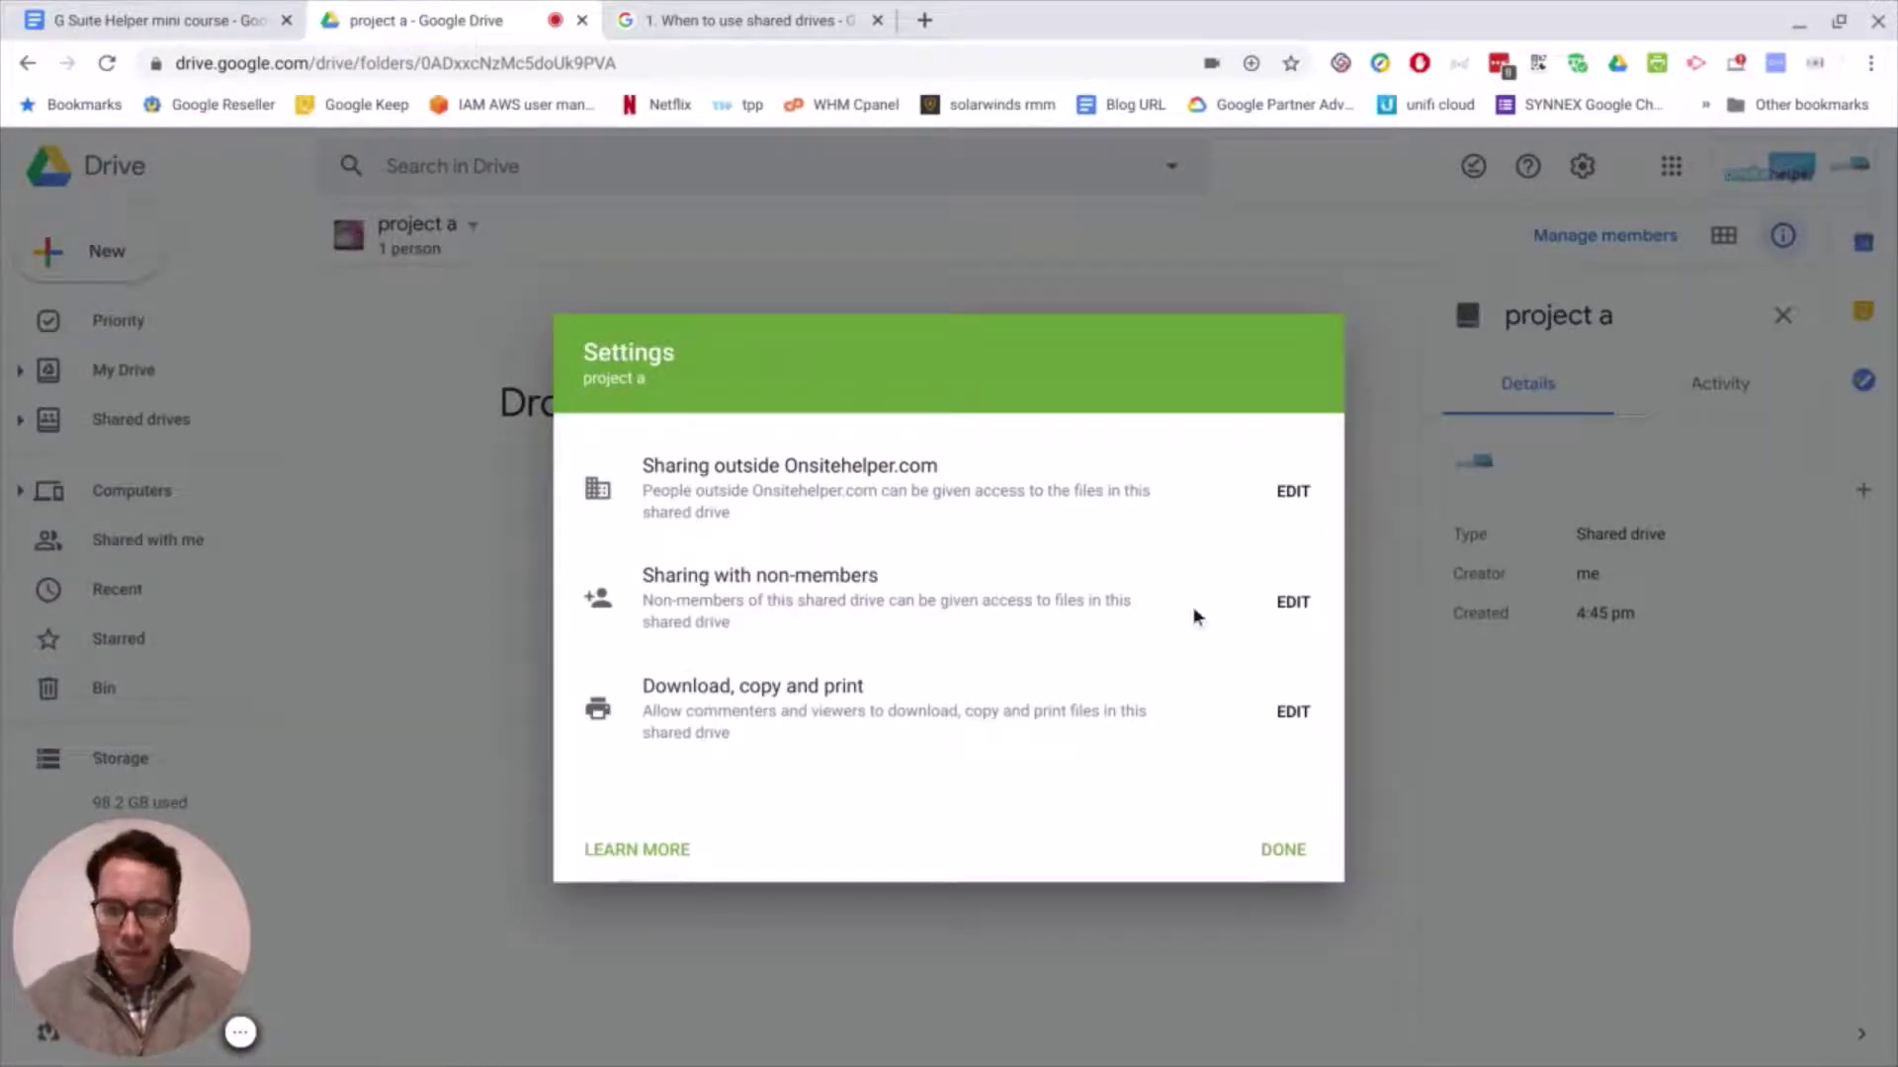
left_click(1293, 605)
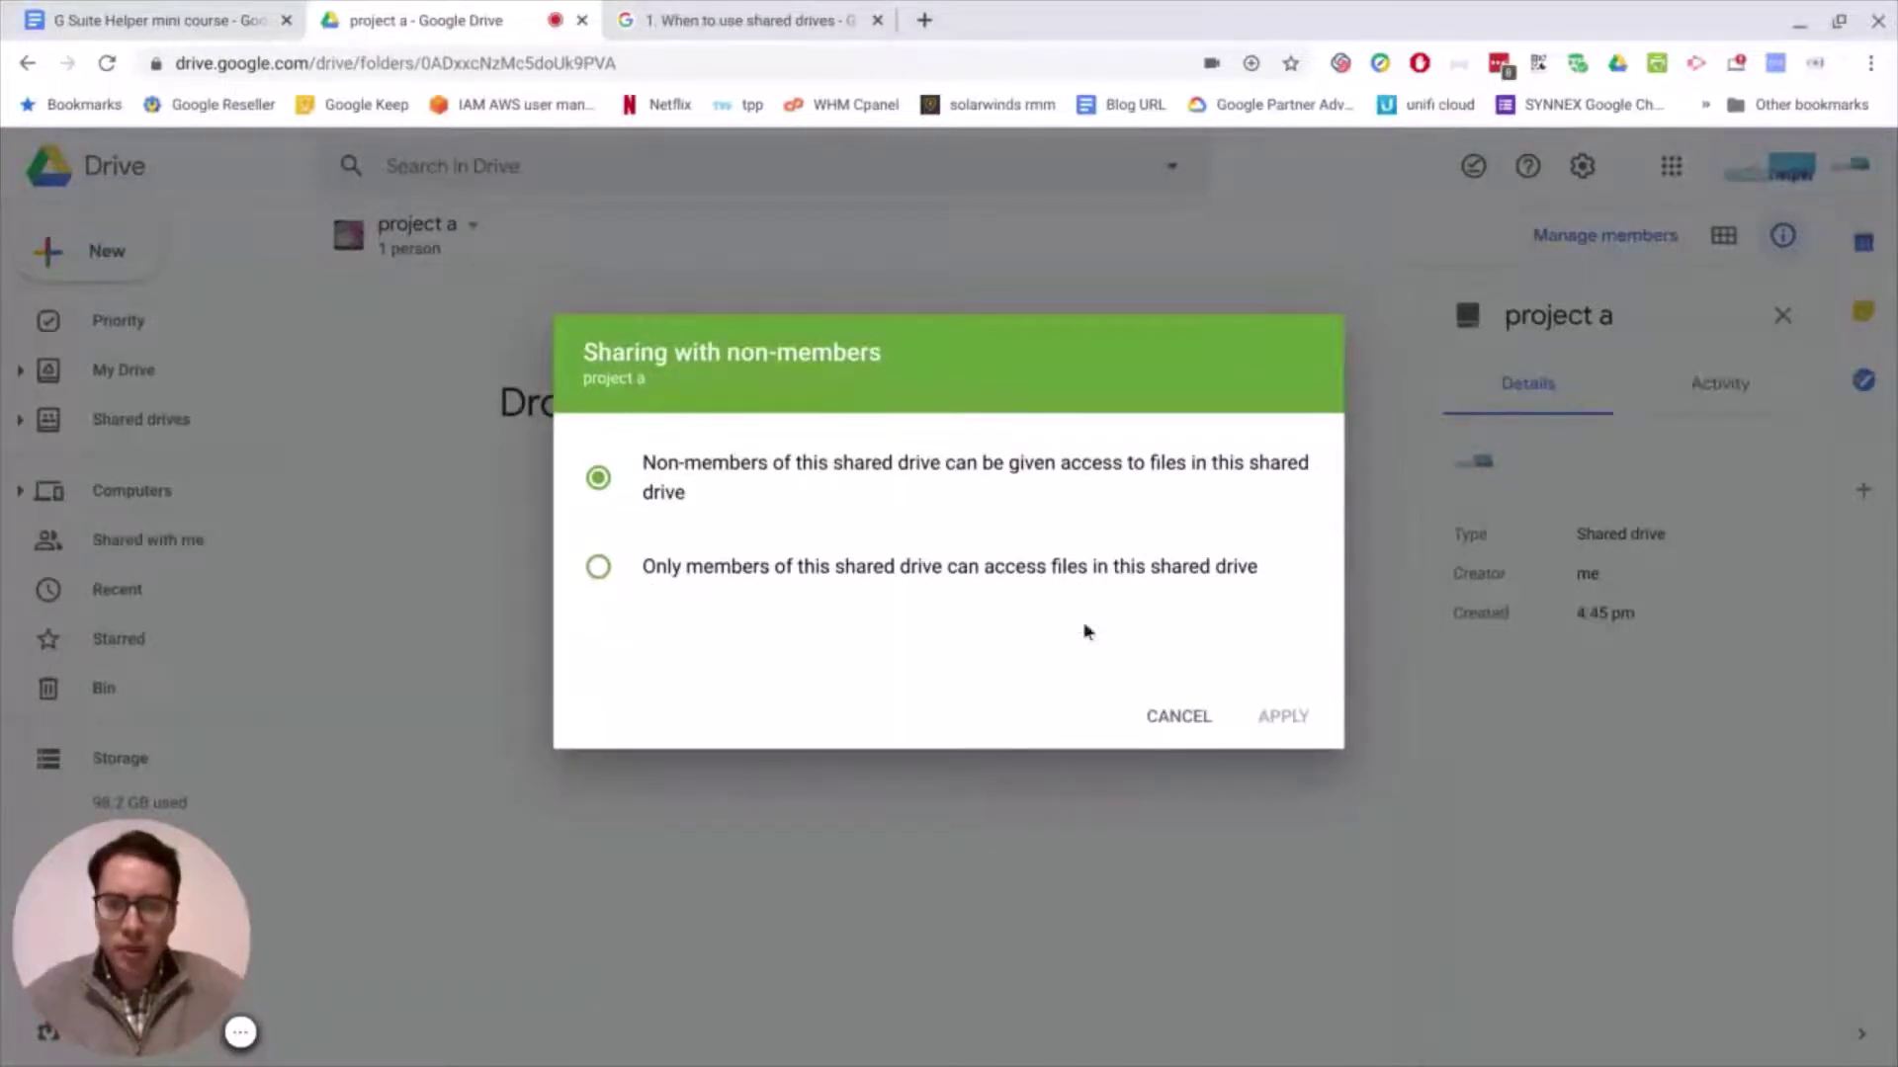
left_click(1186, 716)
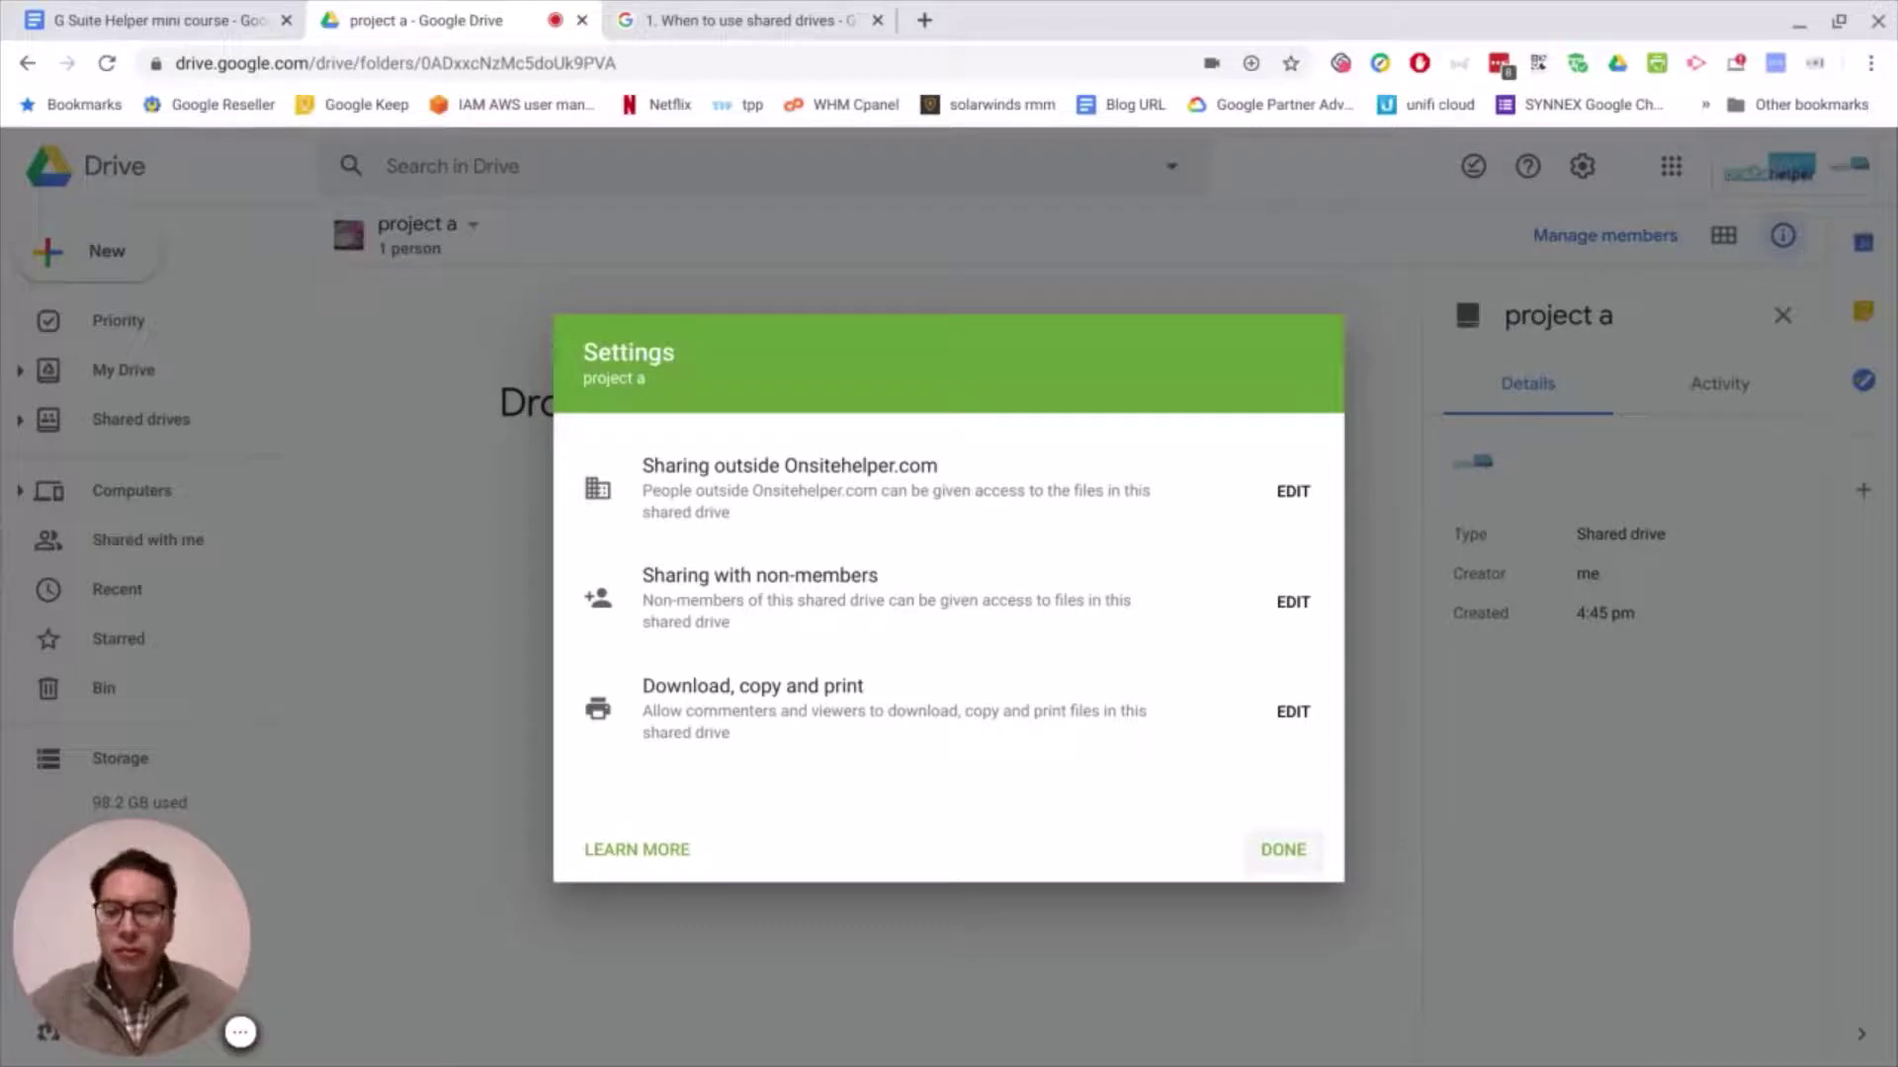
- Close the 'project a' Settings dialog with every option unchanged
left_click(1281, 852)
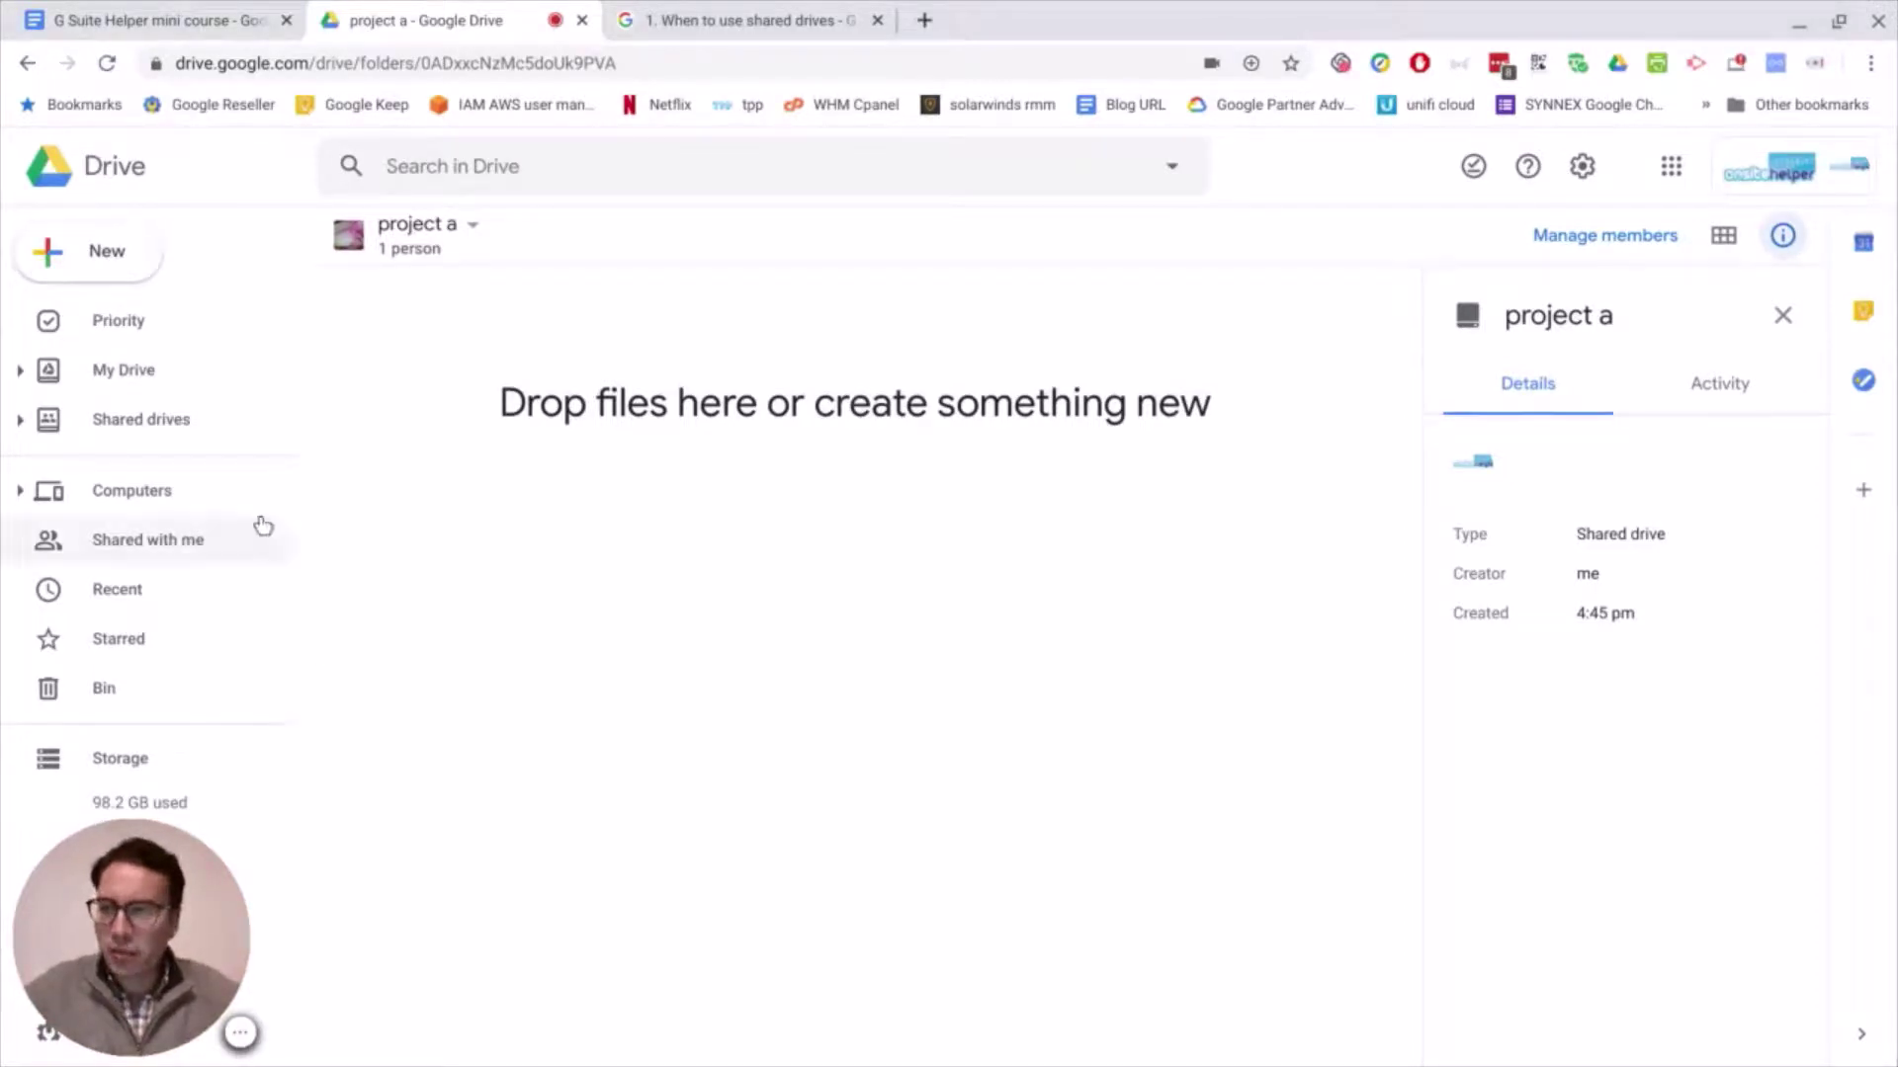
- Move the IT savings blog from blogs & info videos into OSH Share's Internal Systems folder
left_click(20, 371)
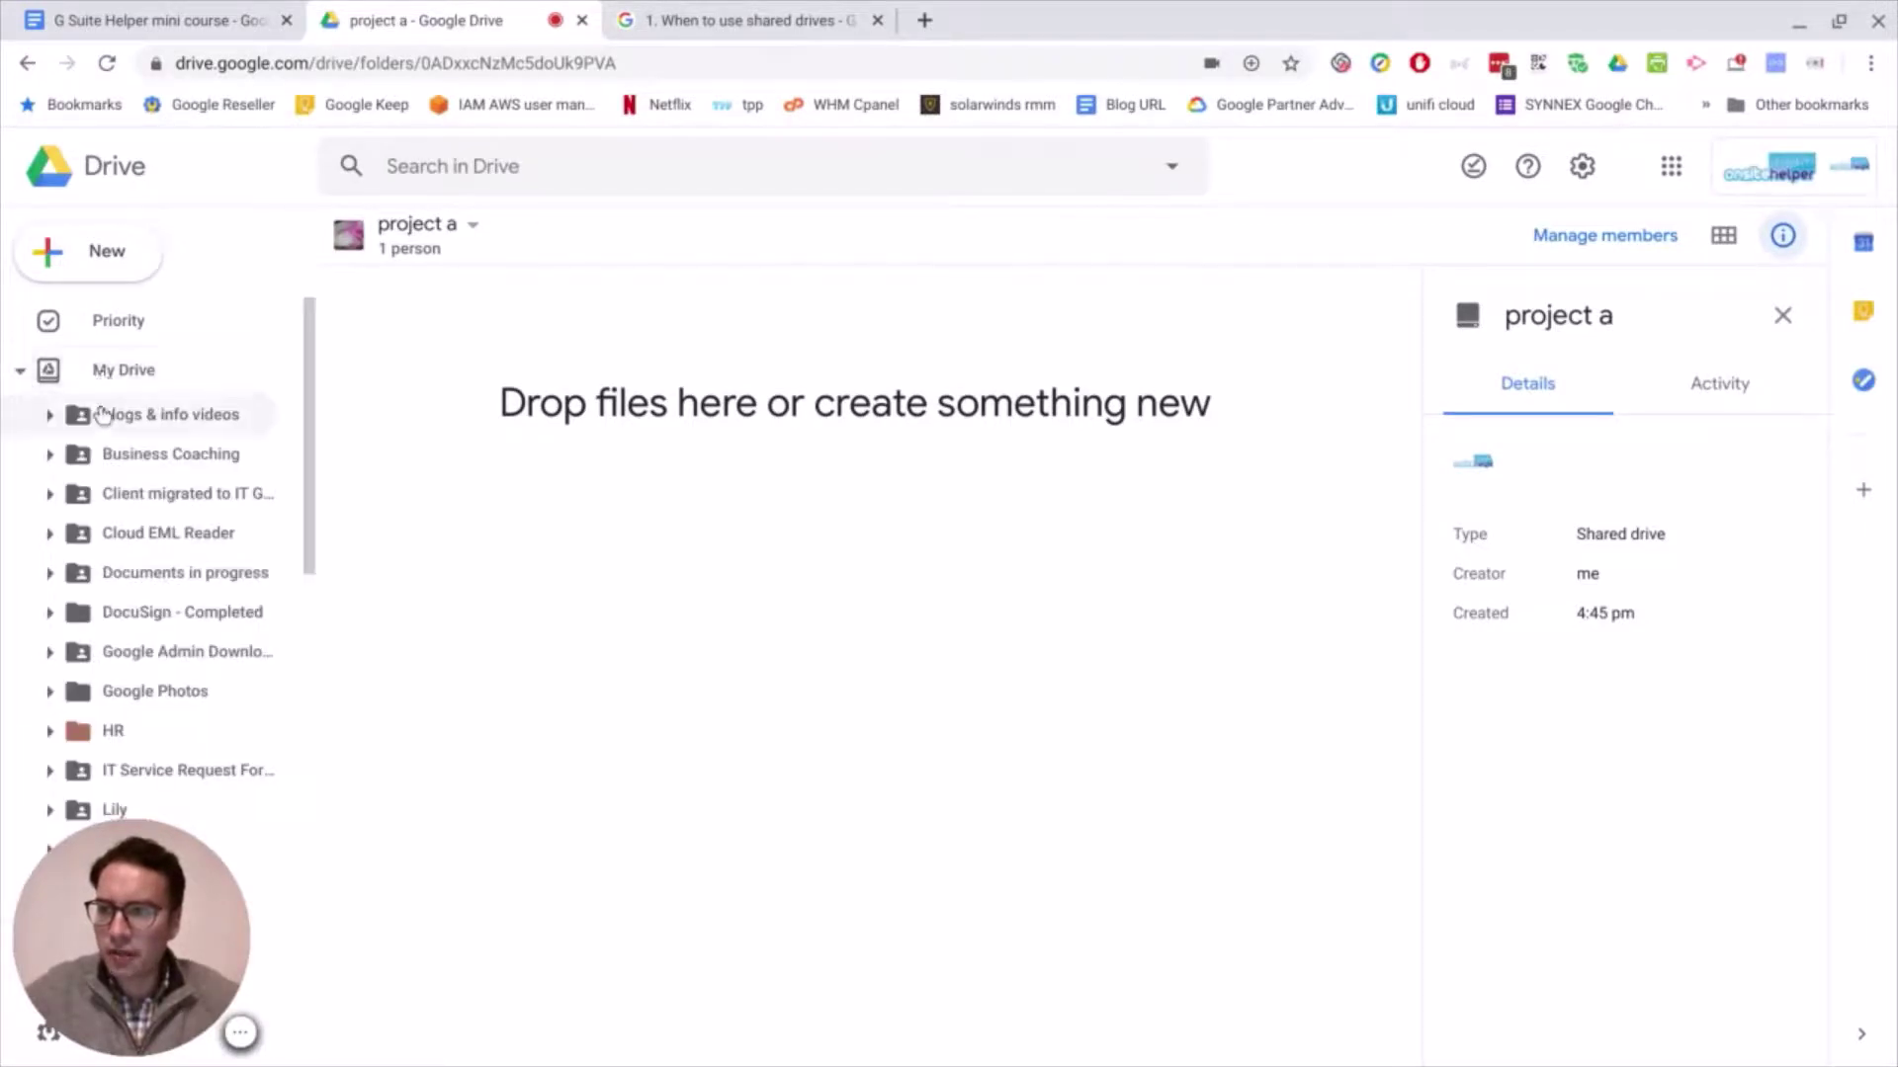
left_click(104, 420)
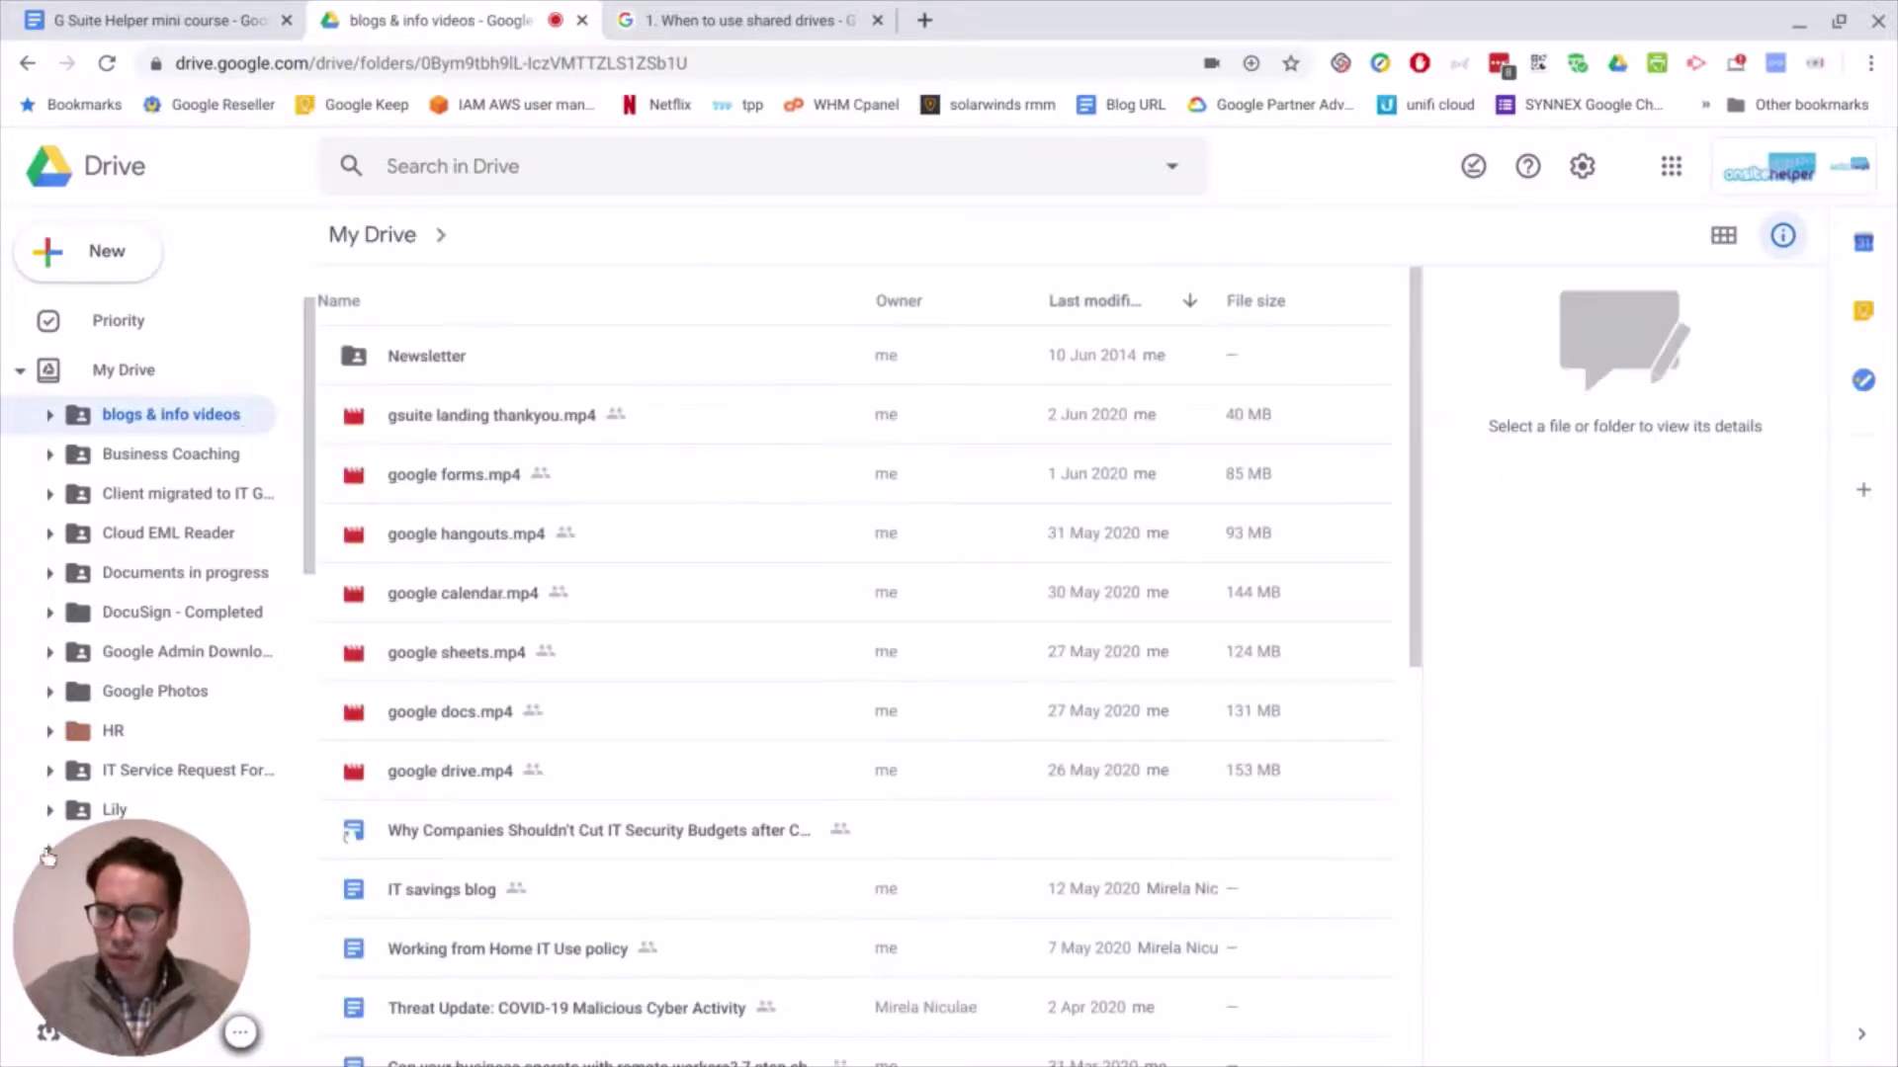
left_click(445, 895)
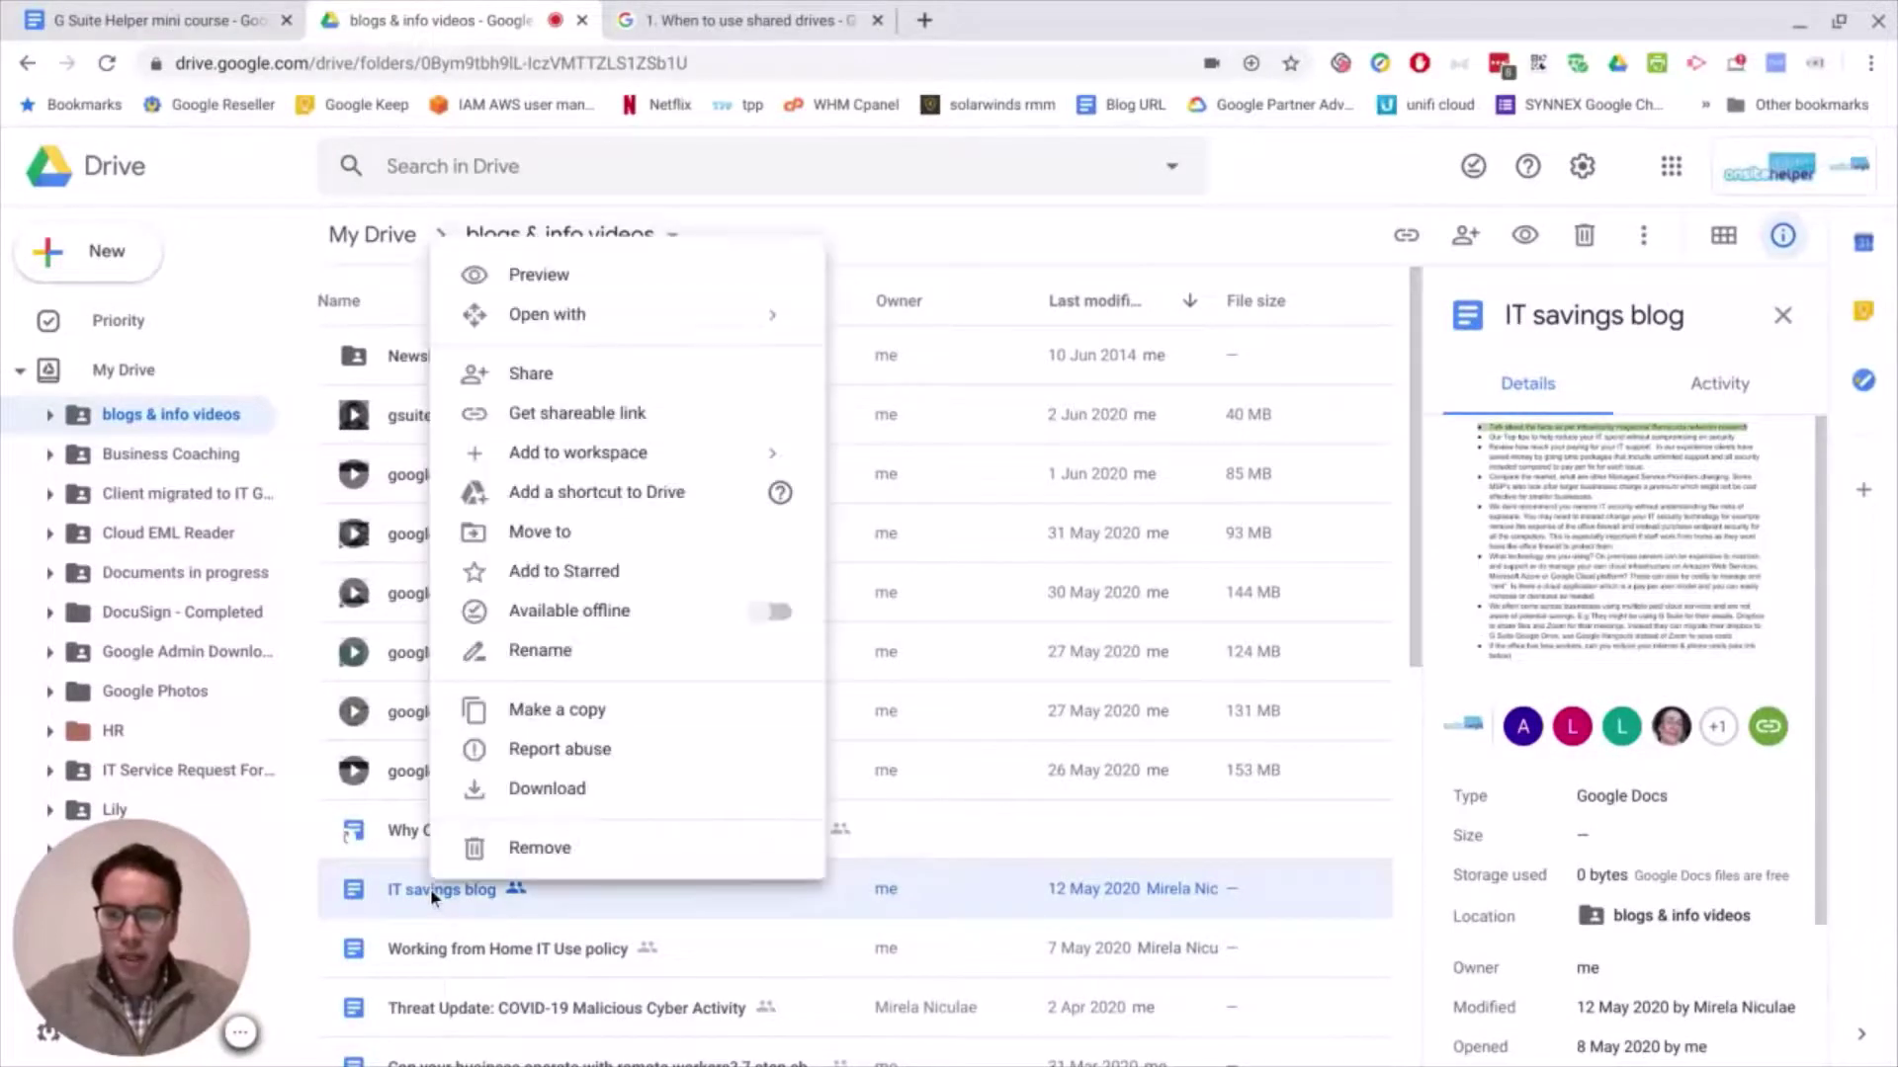
left_click(581, 547)
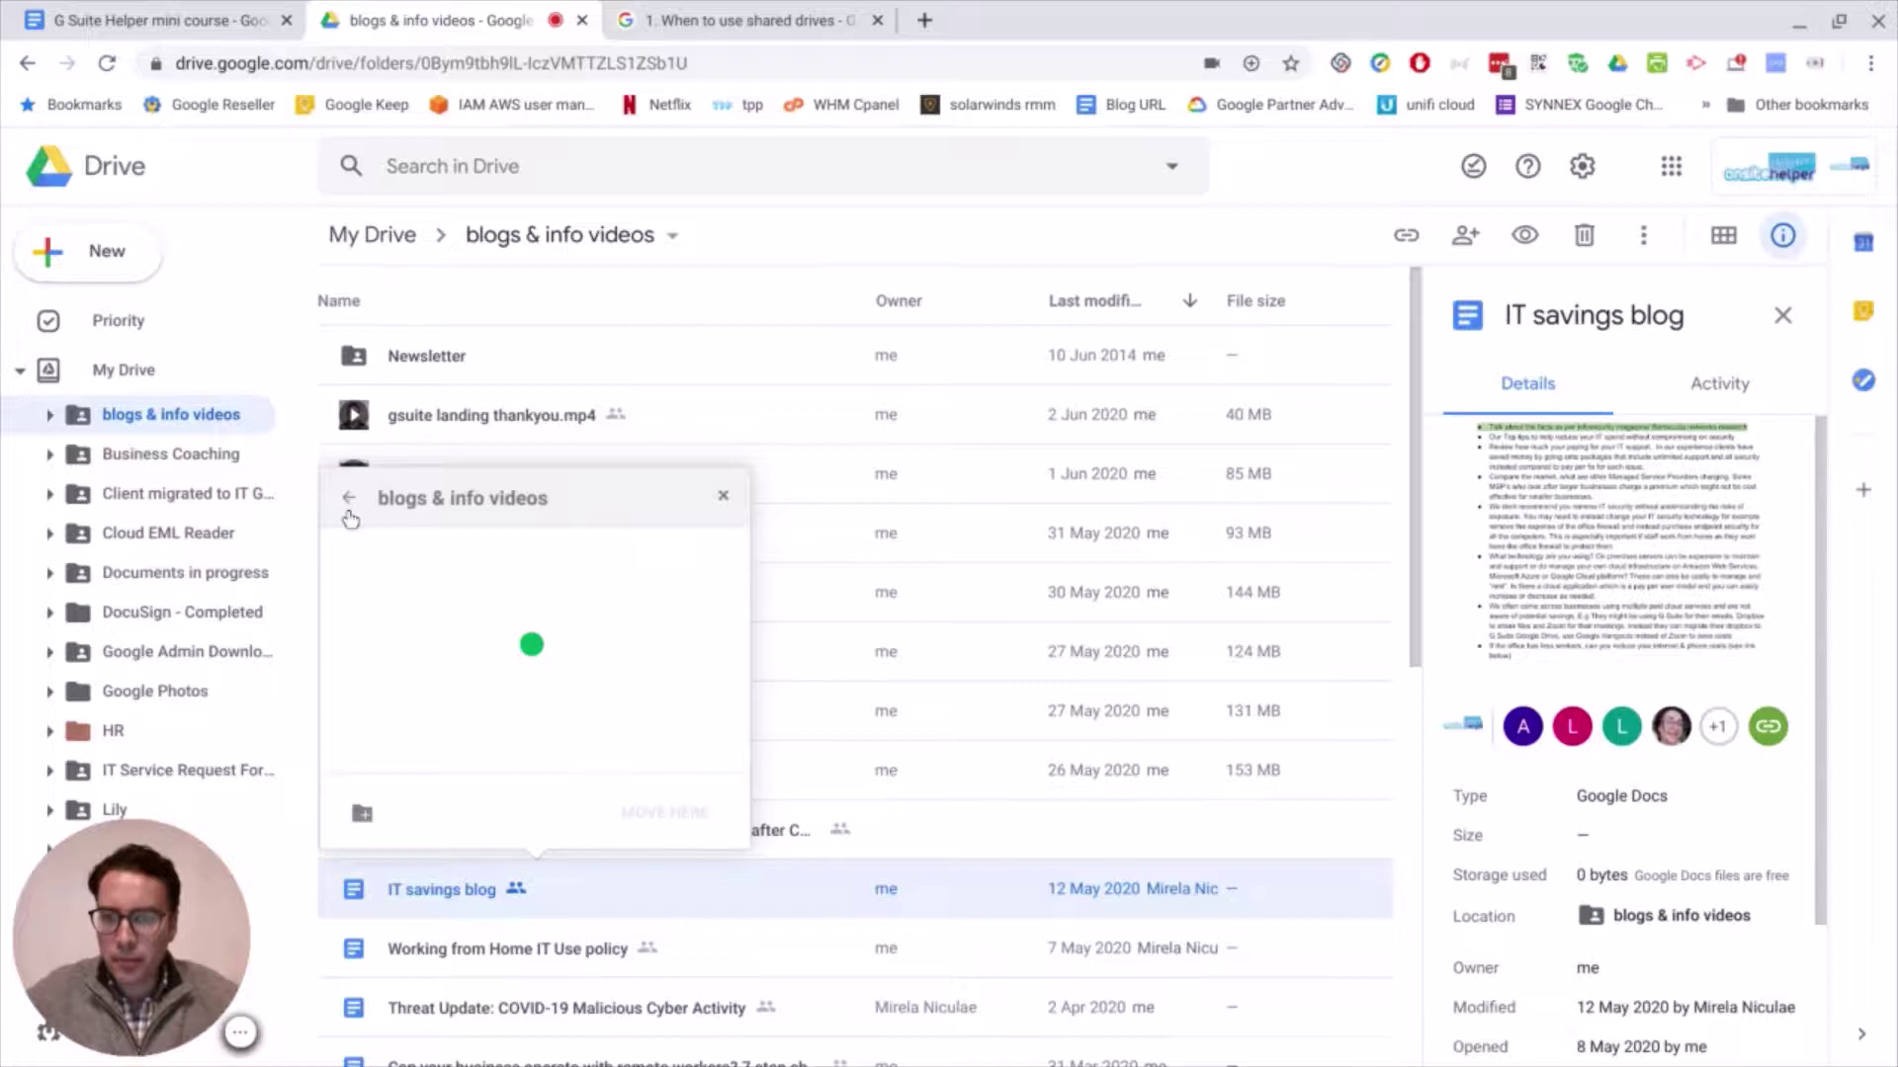
left_click(349, 506)
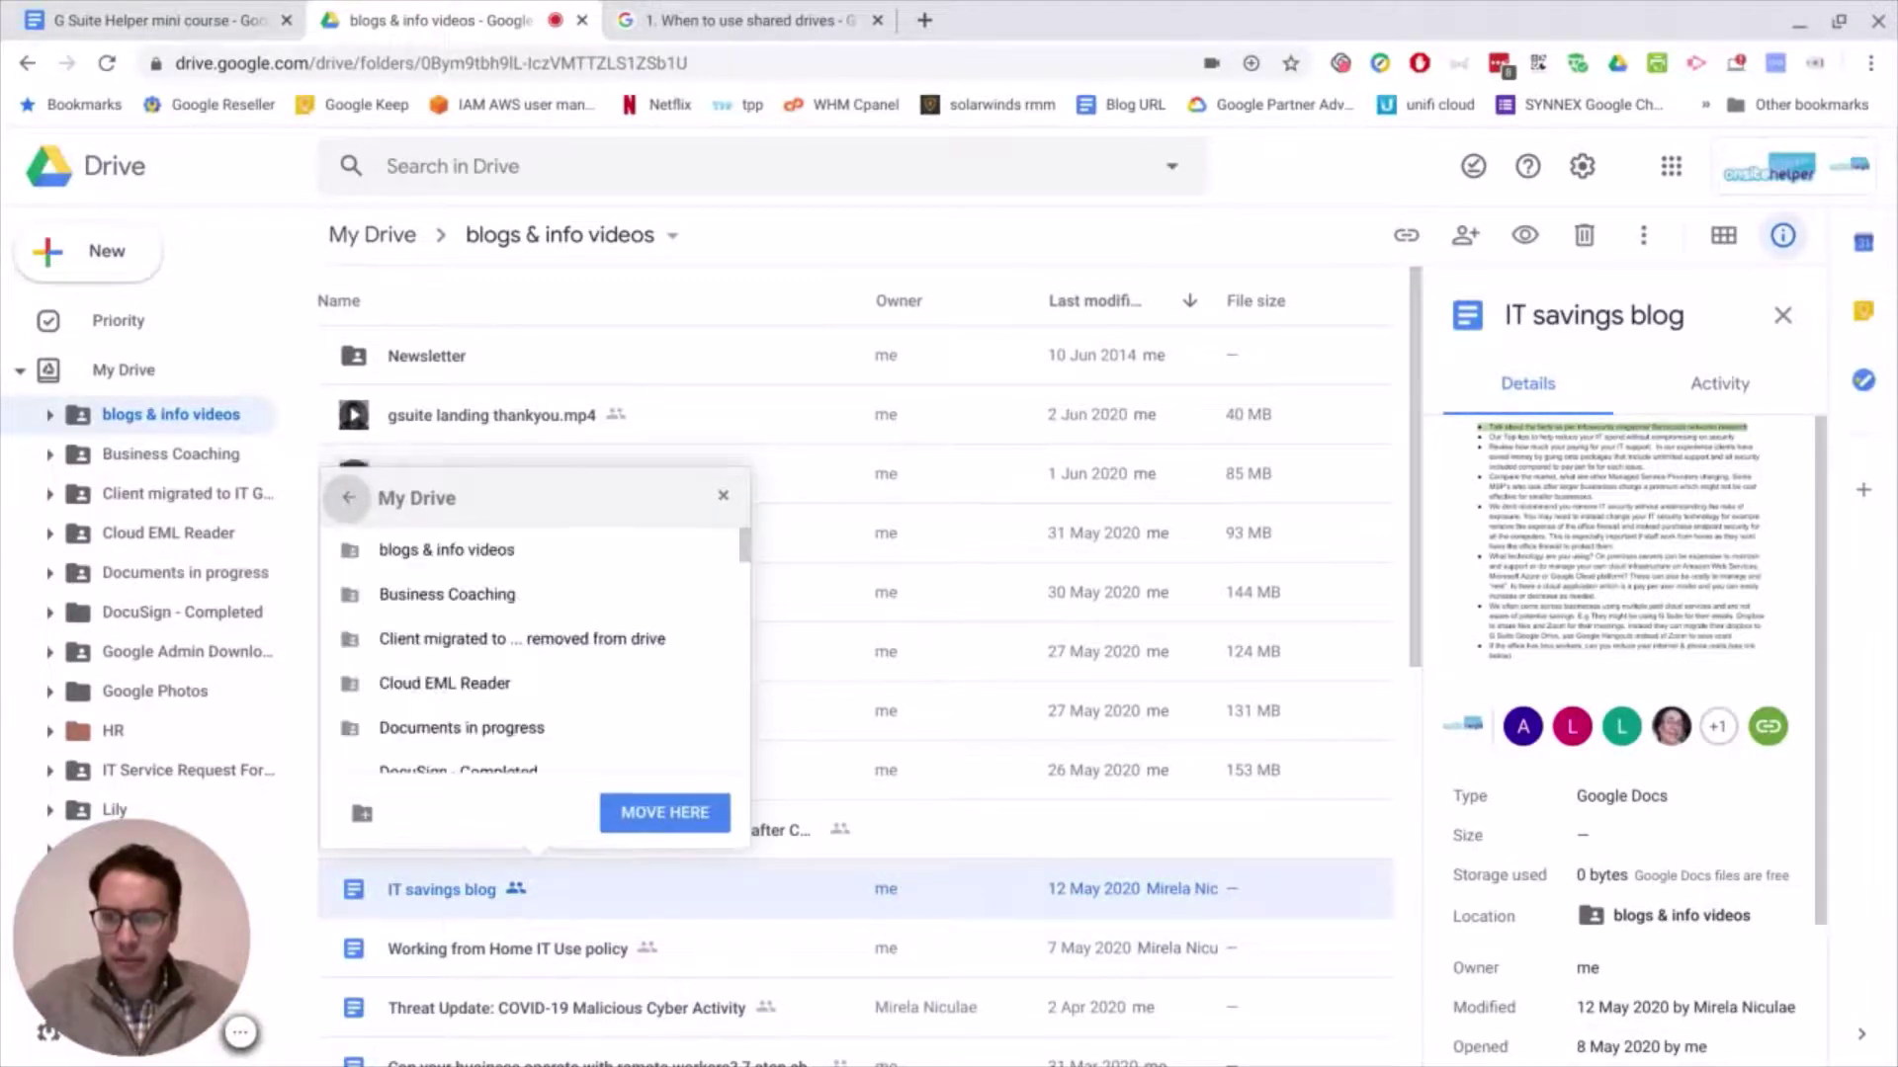
left_click(348, 497)
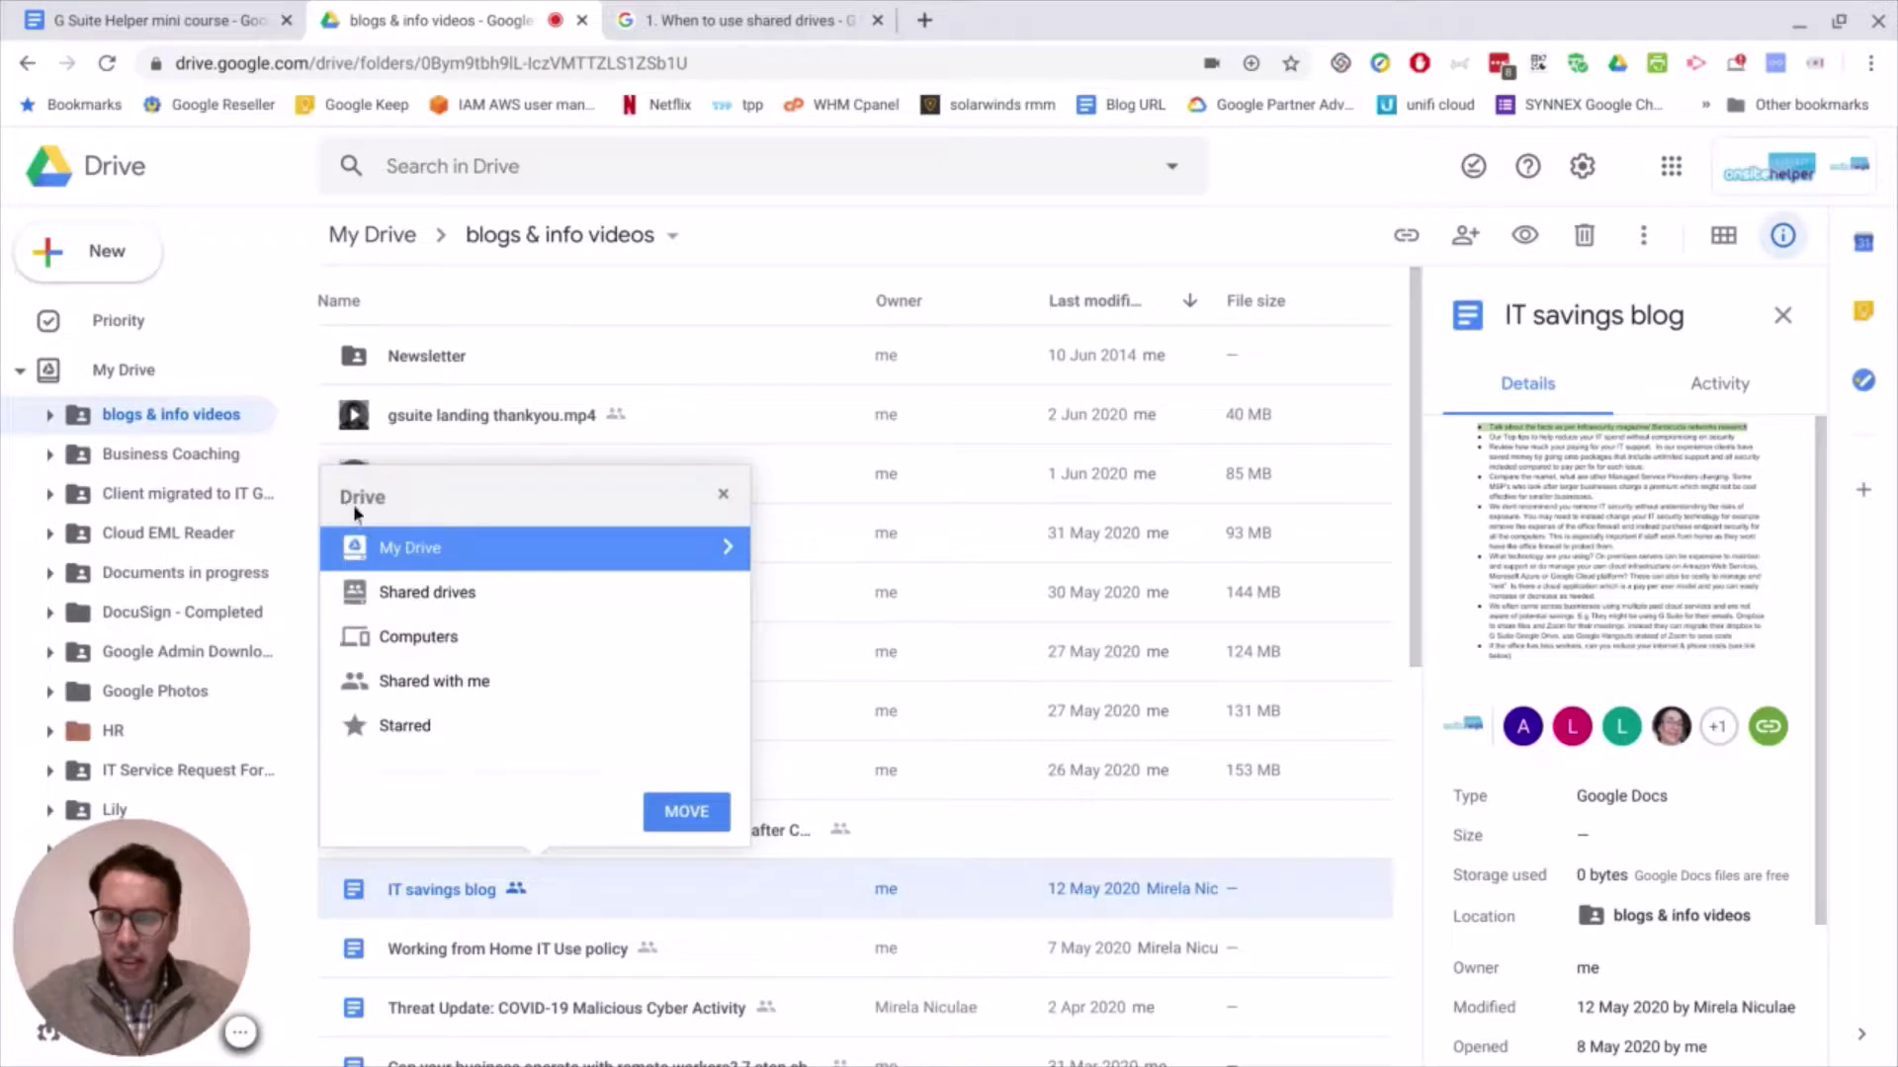
left_click(441, 591)
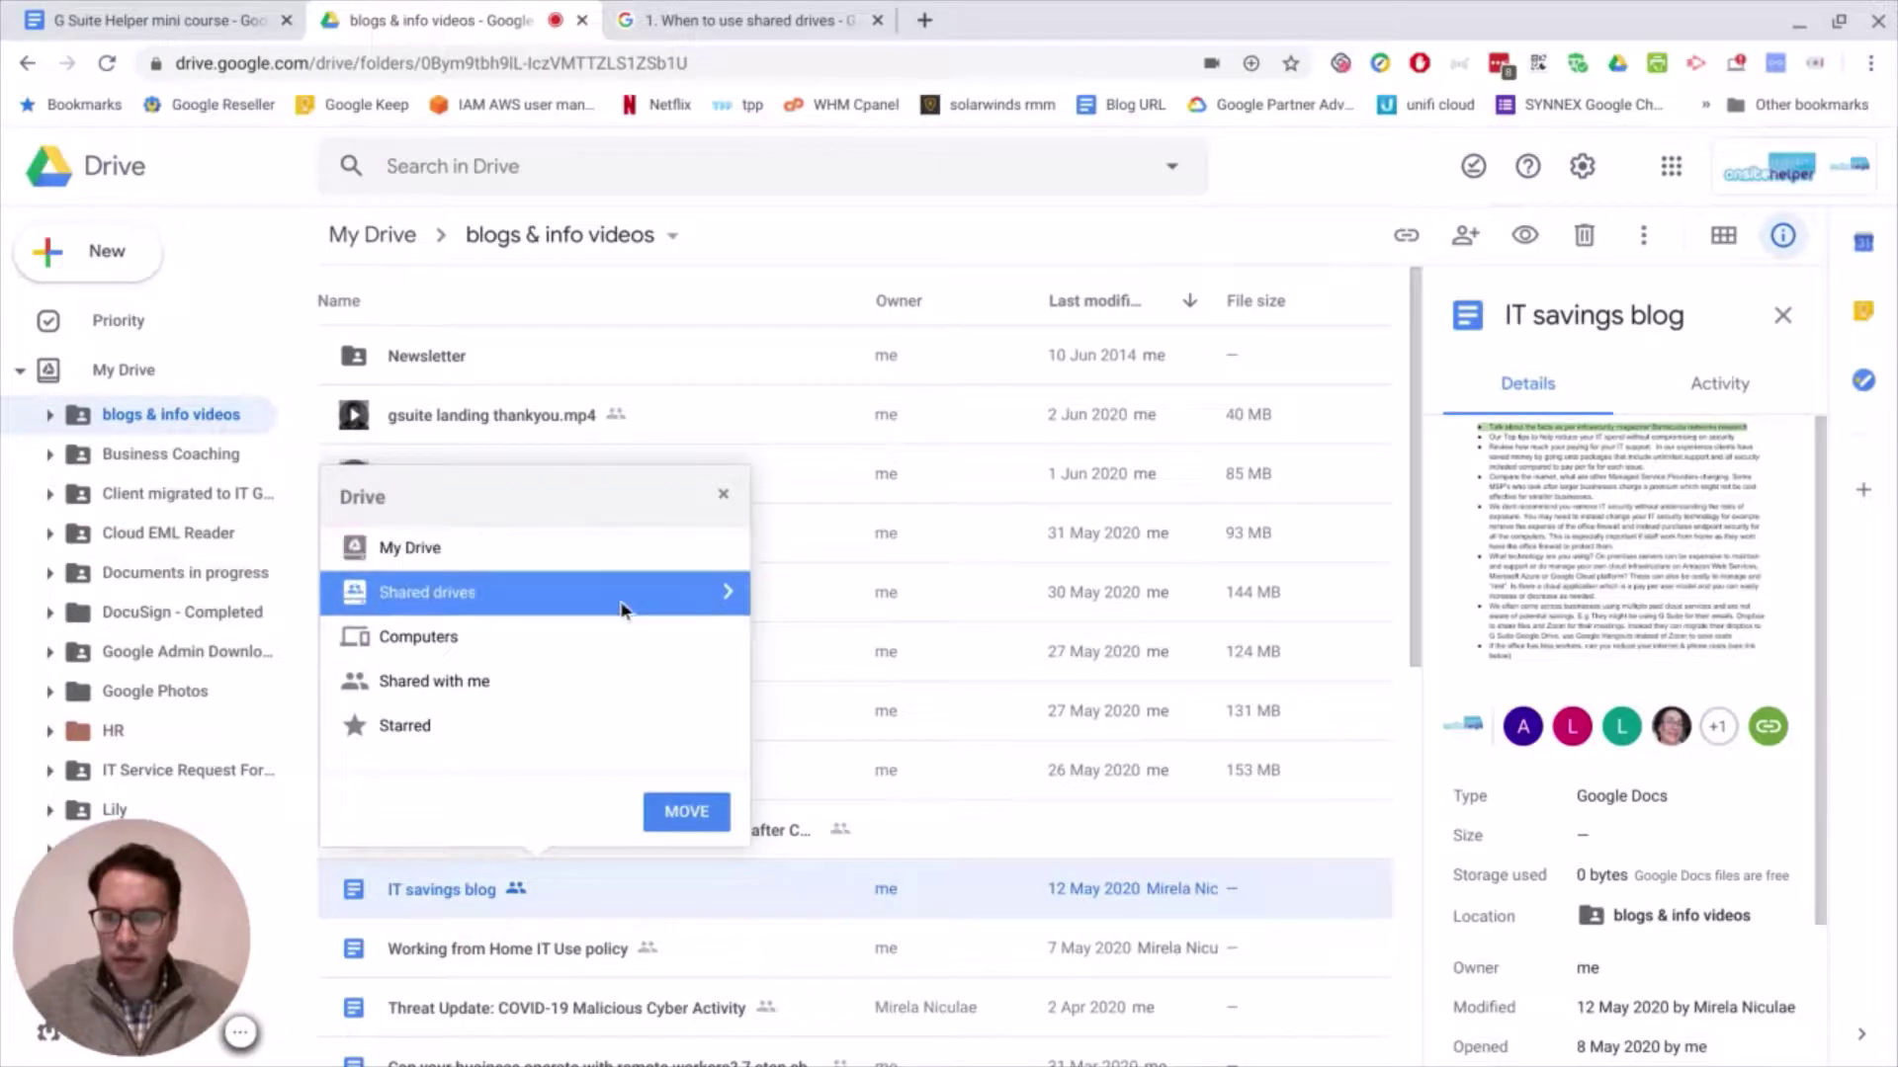
left_click(727, 594)
scroll(547, 689, "down", 3)
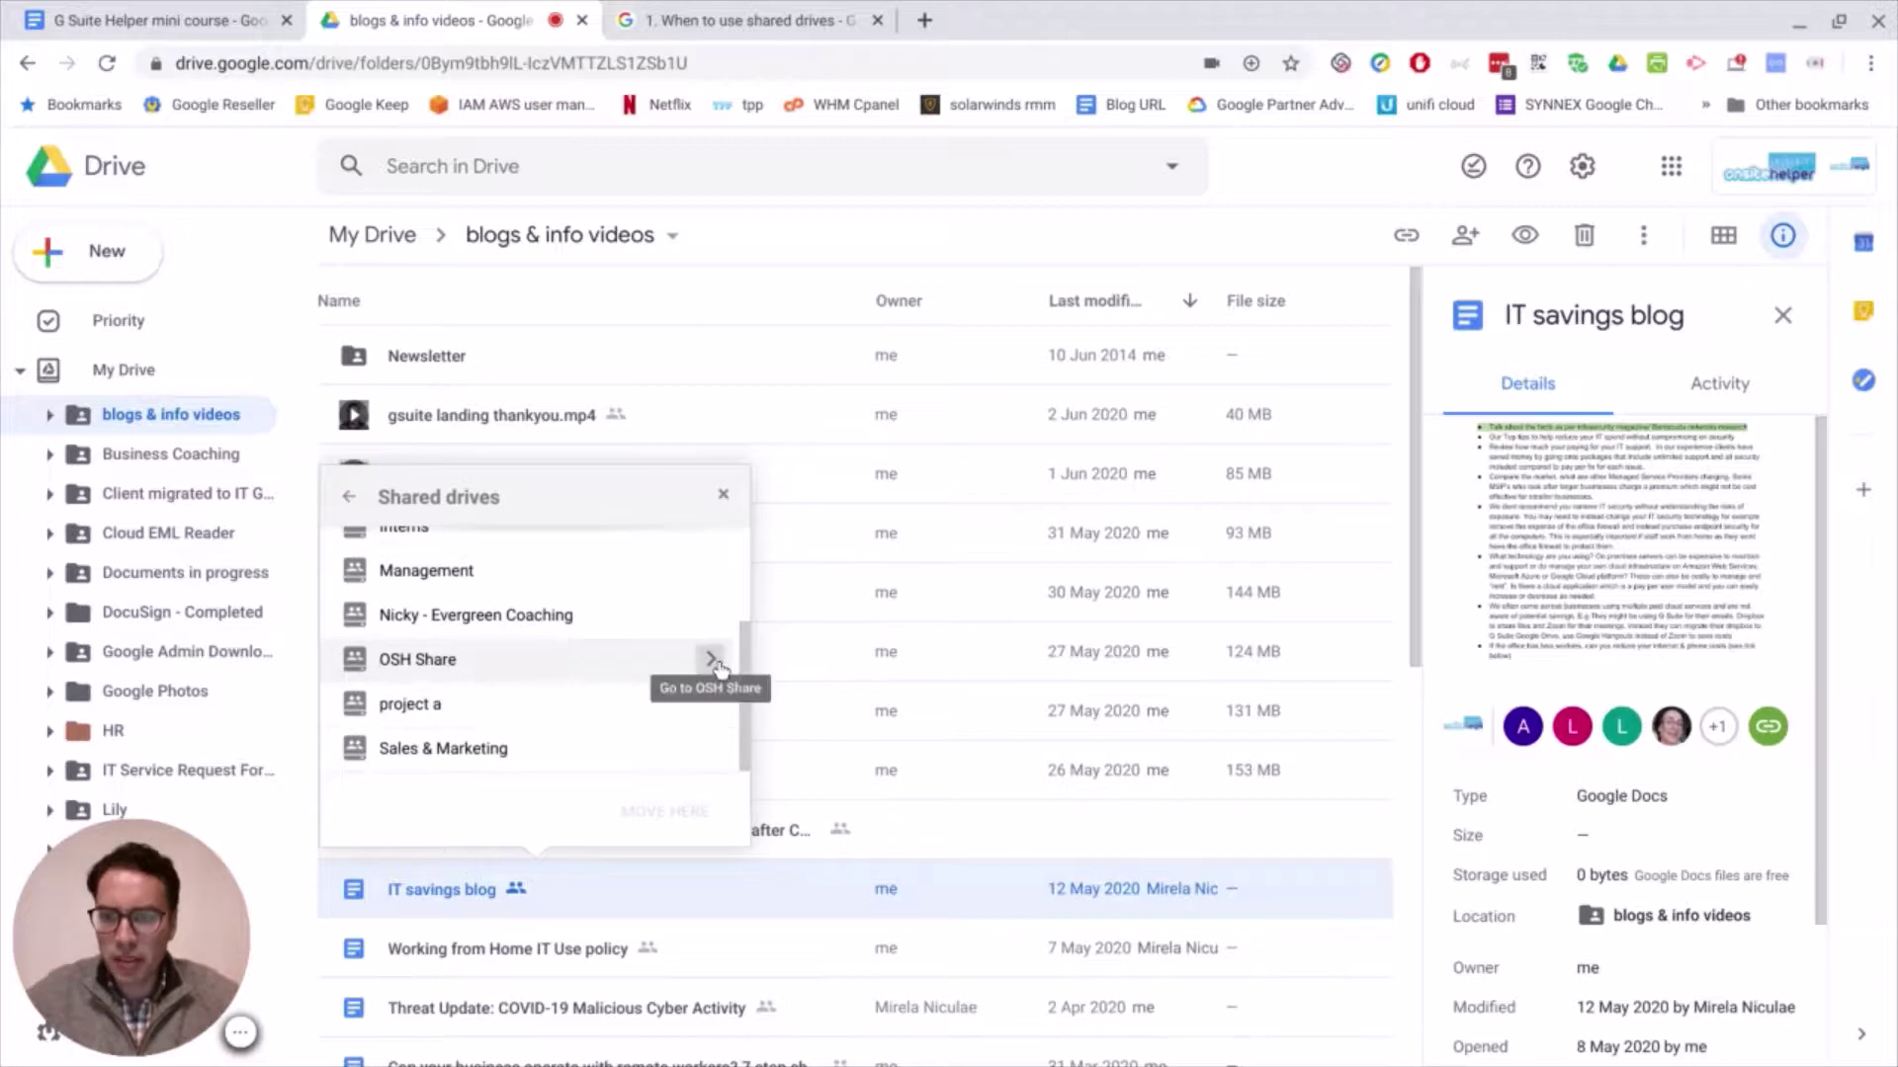
left_click(711, 659)
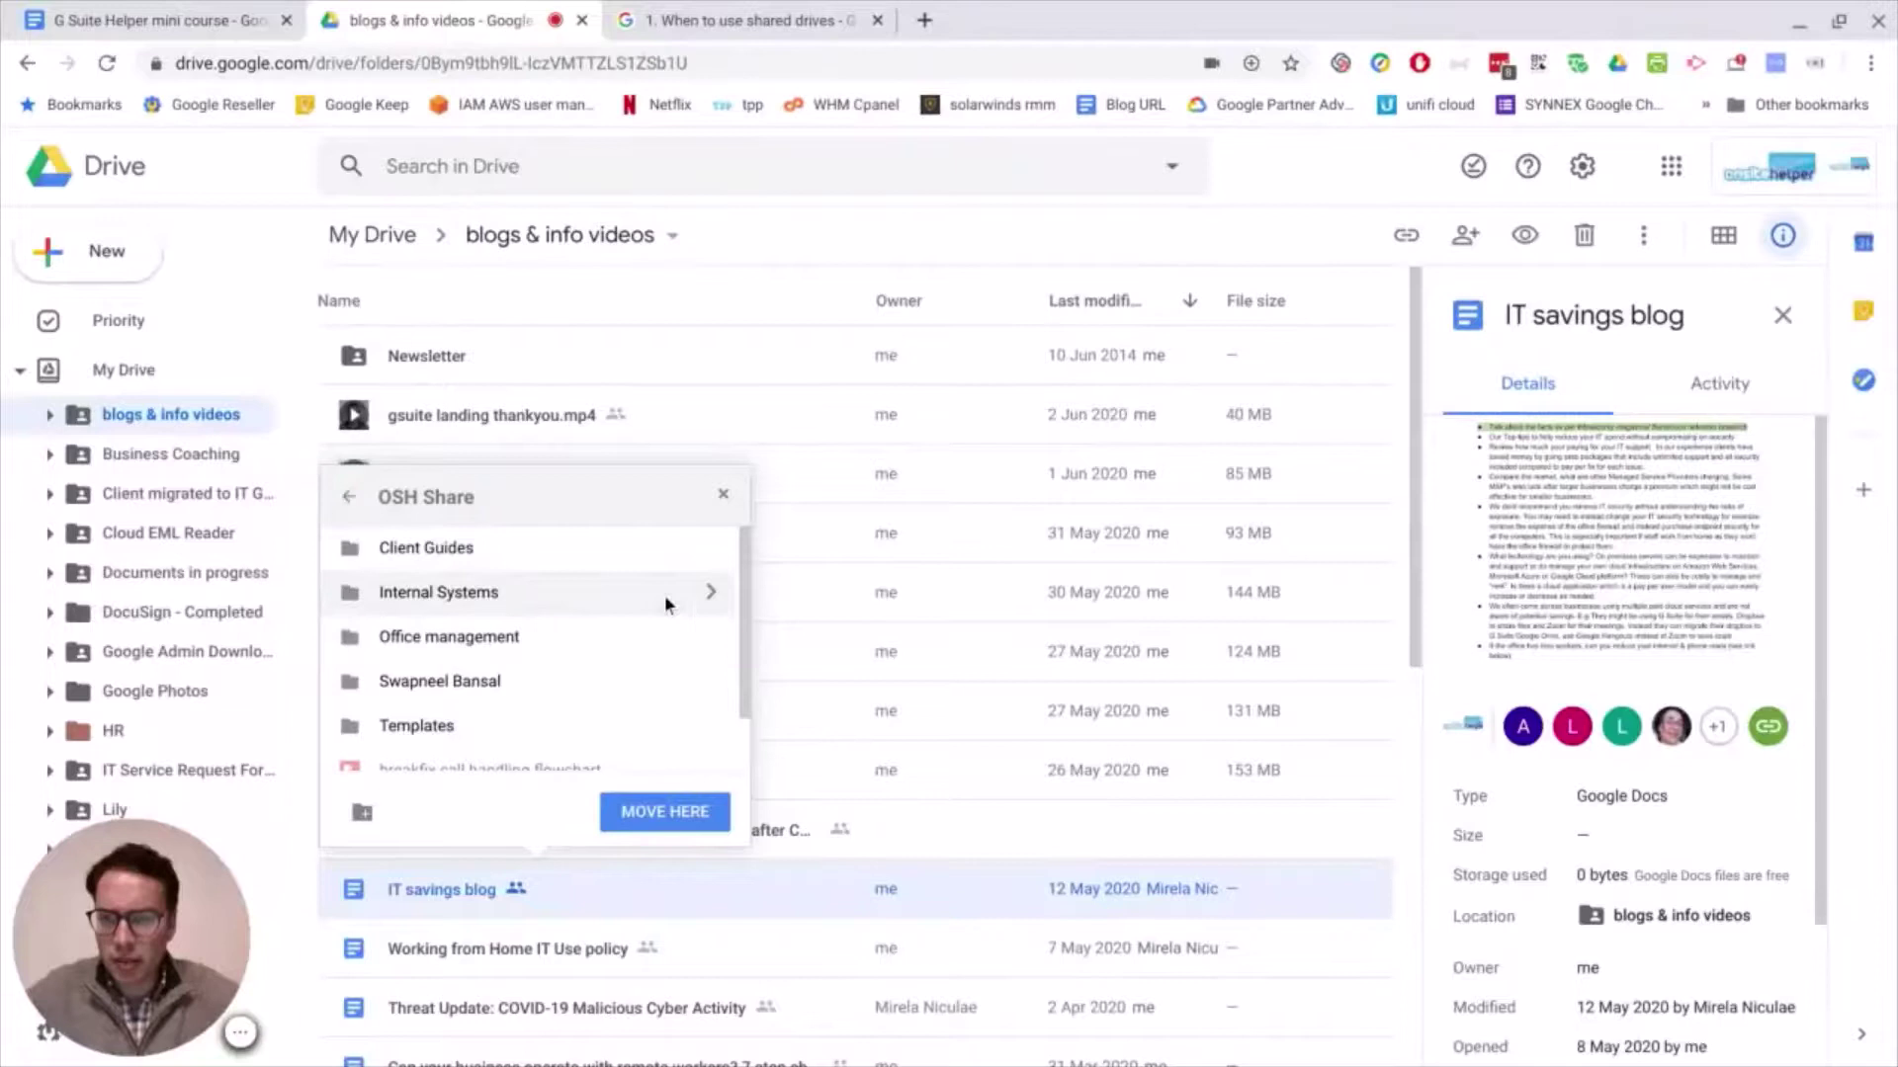
left_click(555, 596)
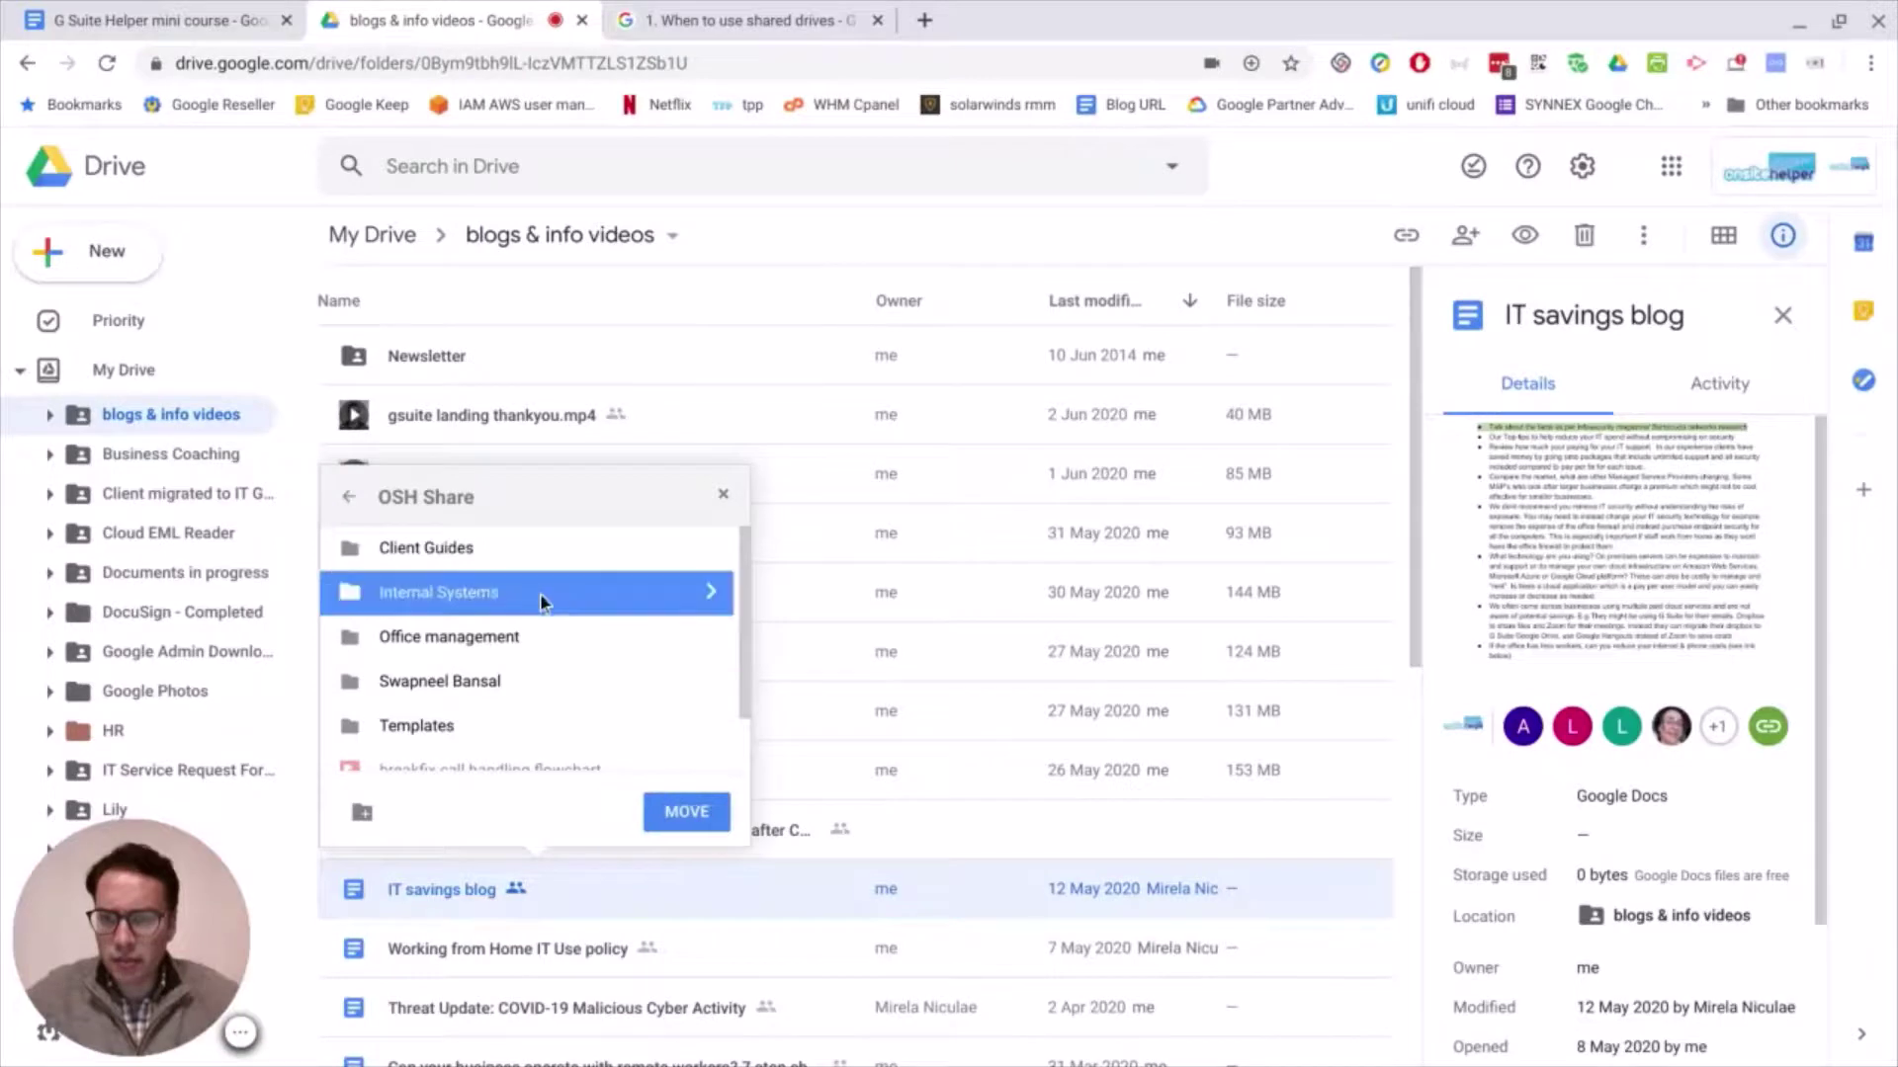
left_click(684, 813)
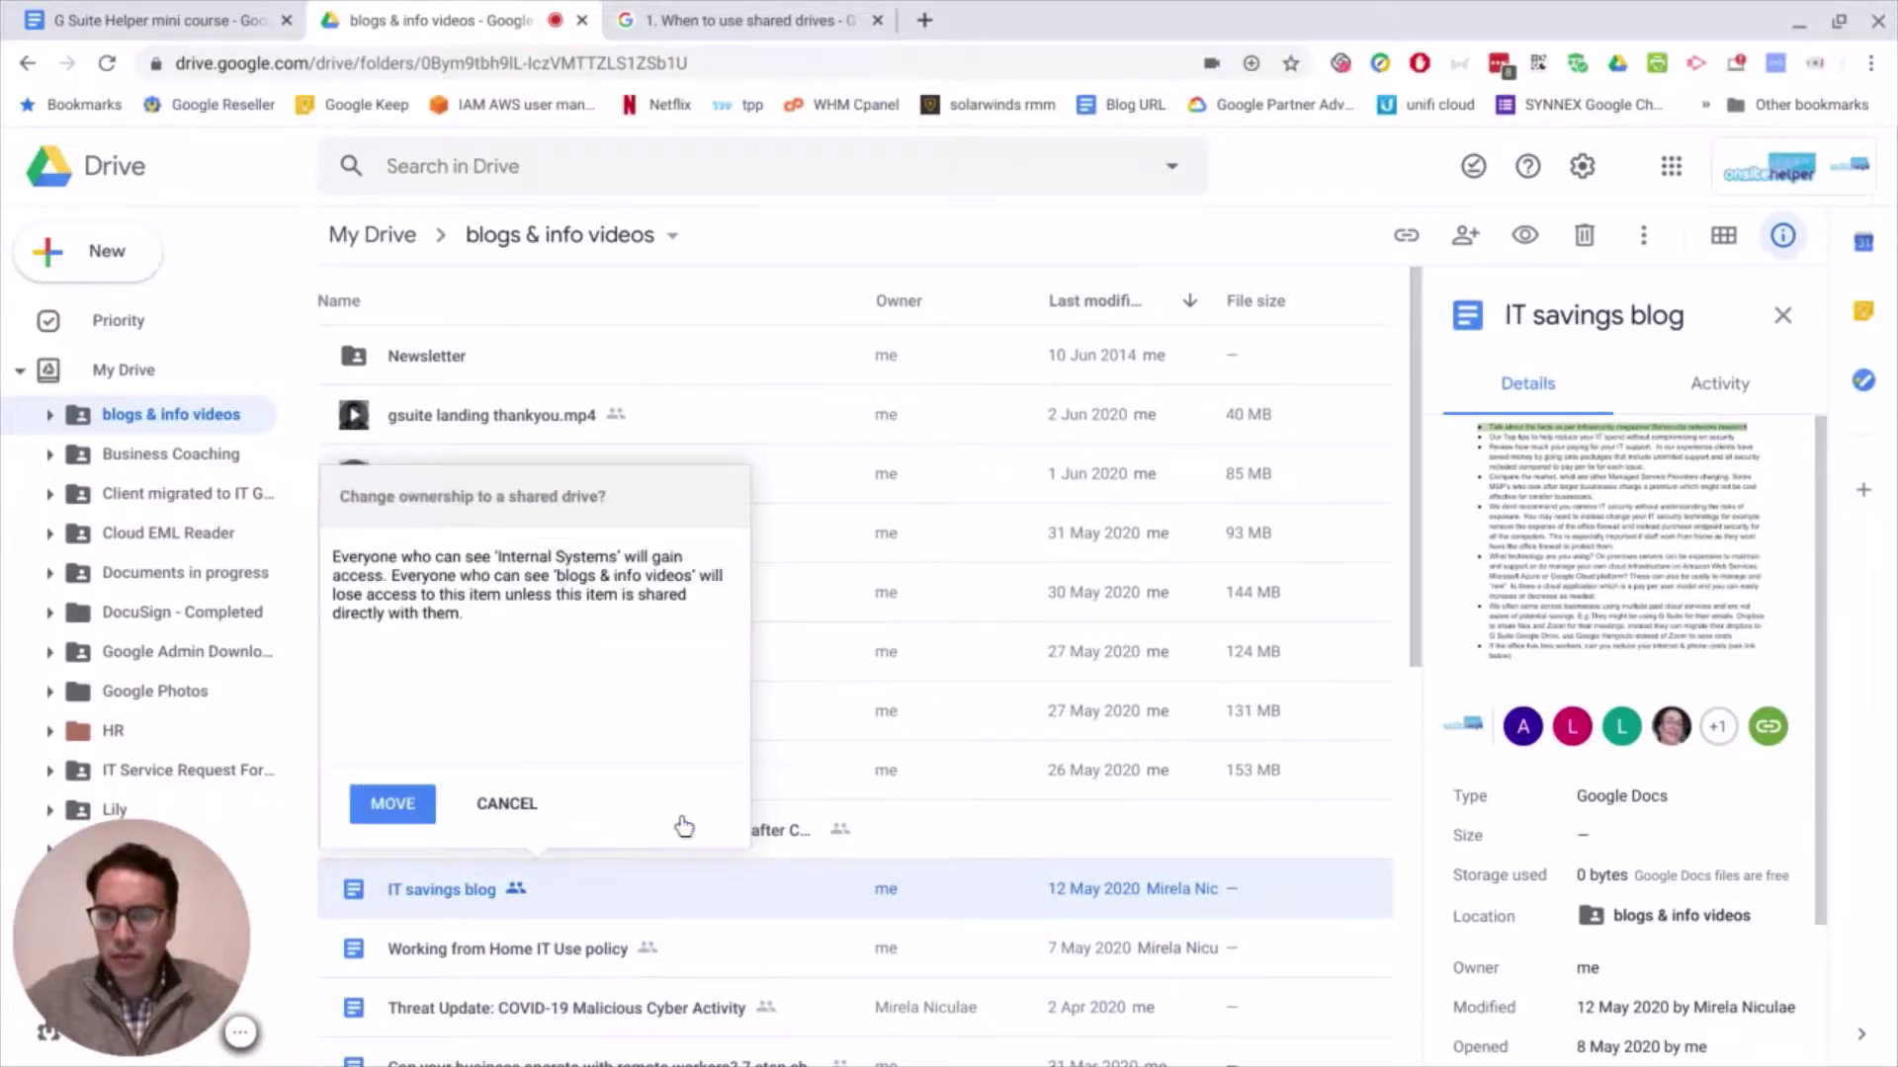
left_click(401, 806)
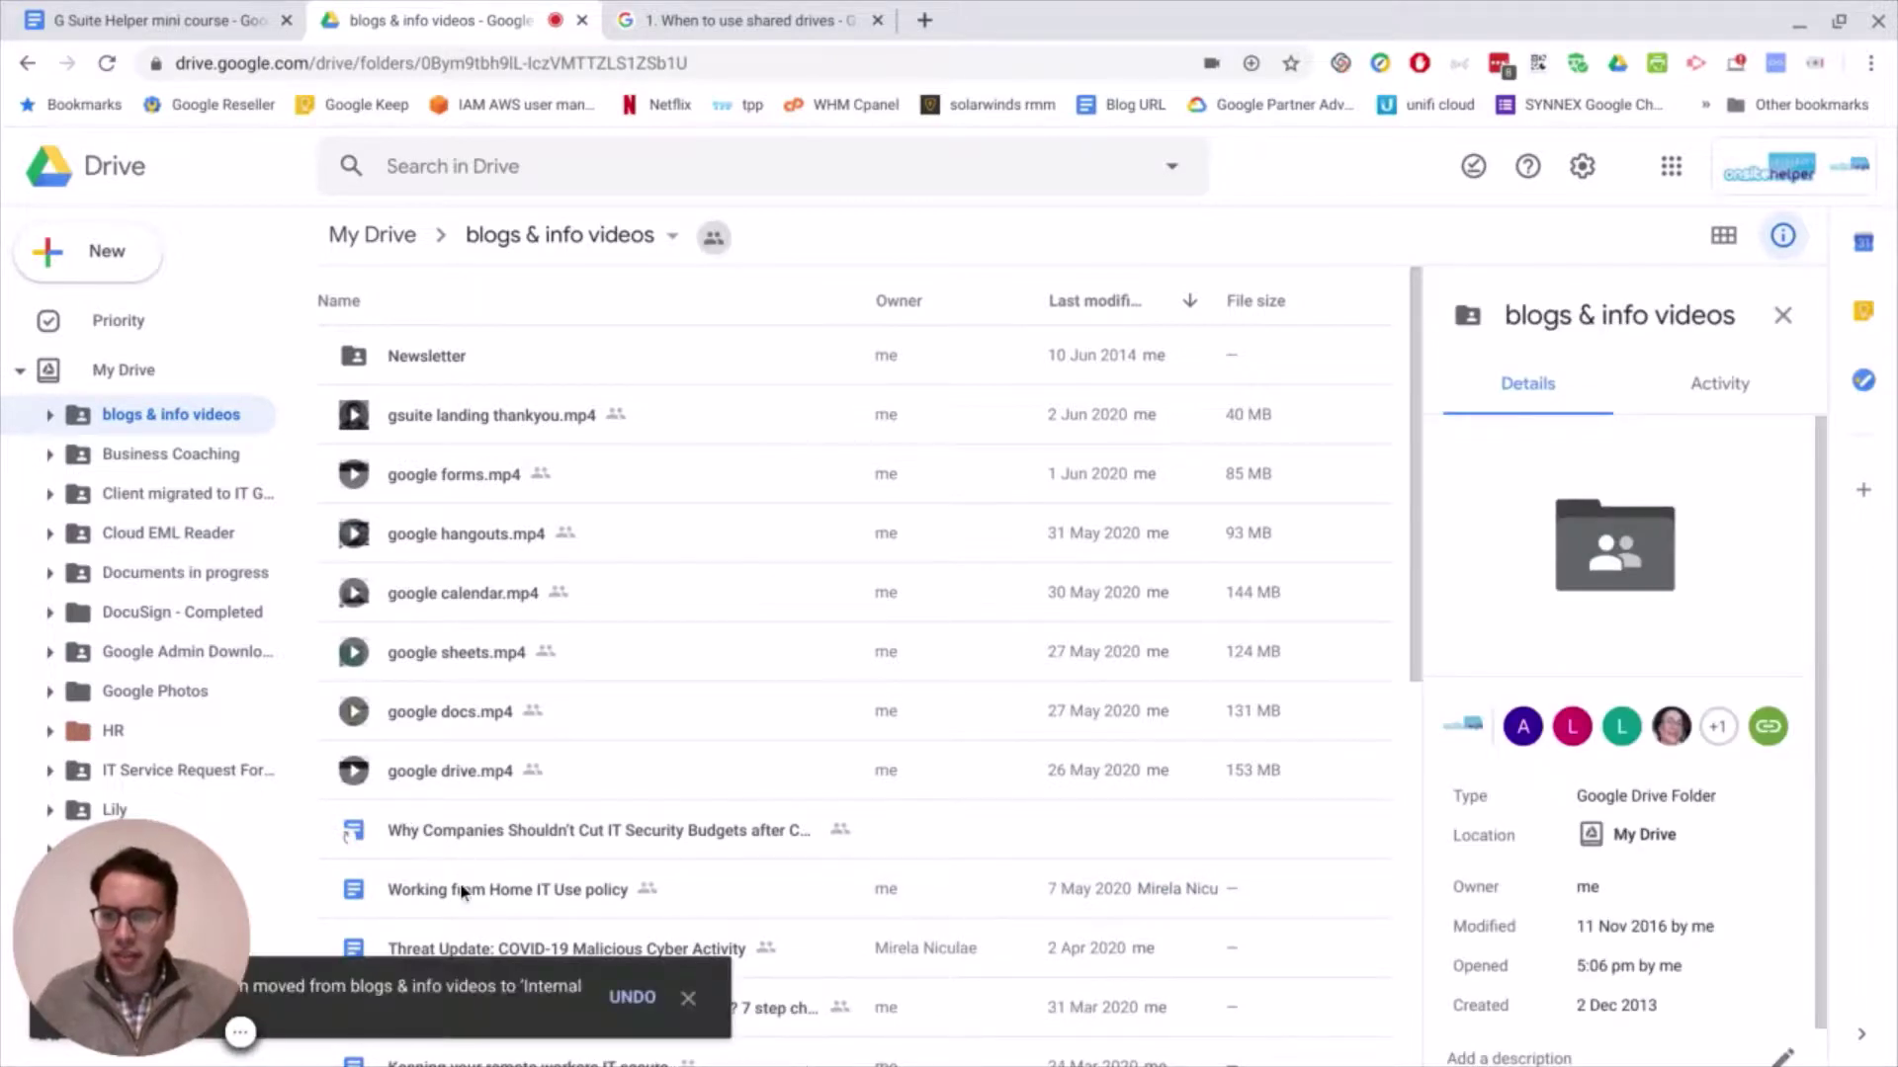
- Select the documents from Working from Home IT Use policy through Keeping your remote workers IT secure
left_click(526, 893)
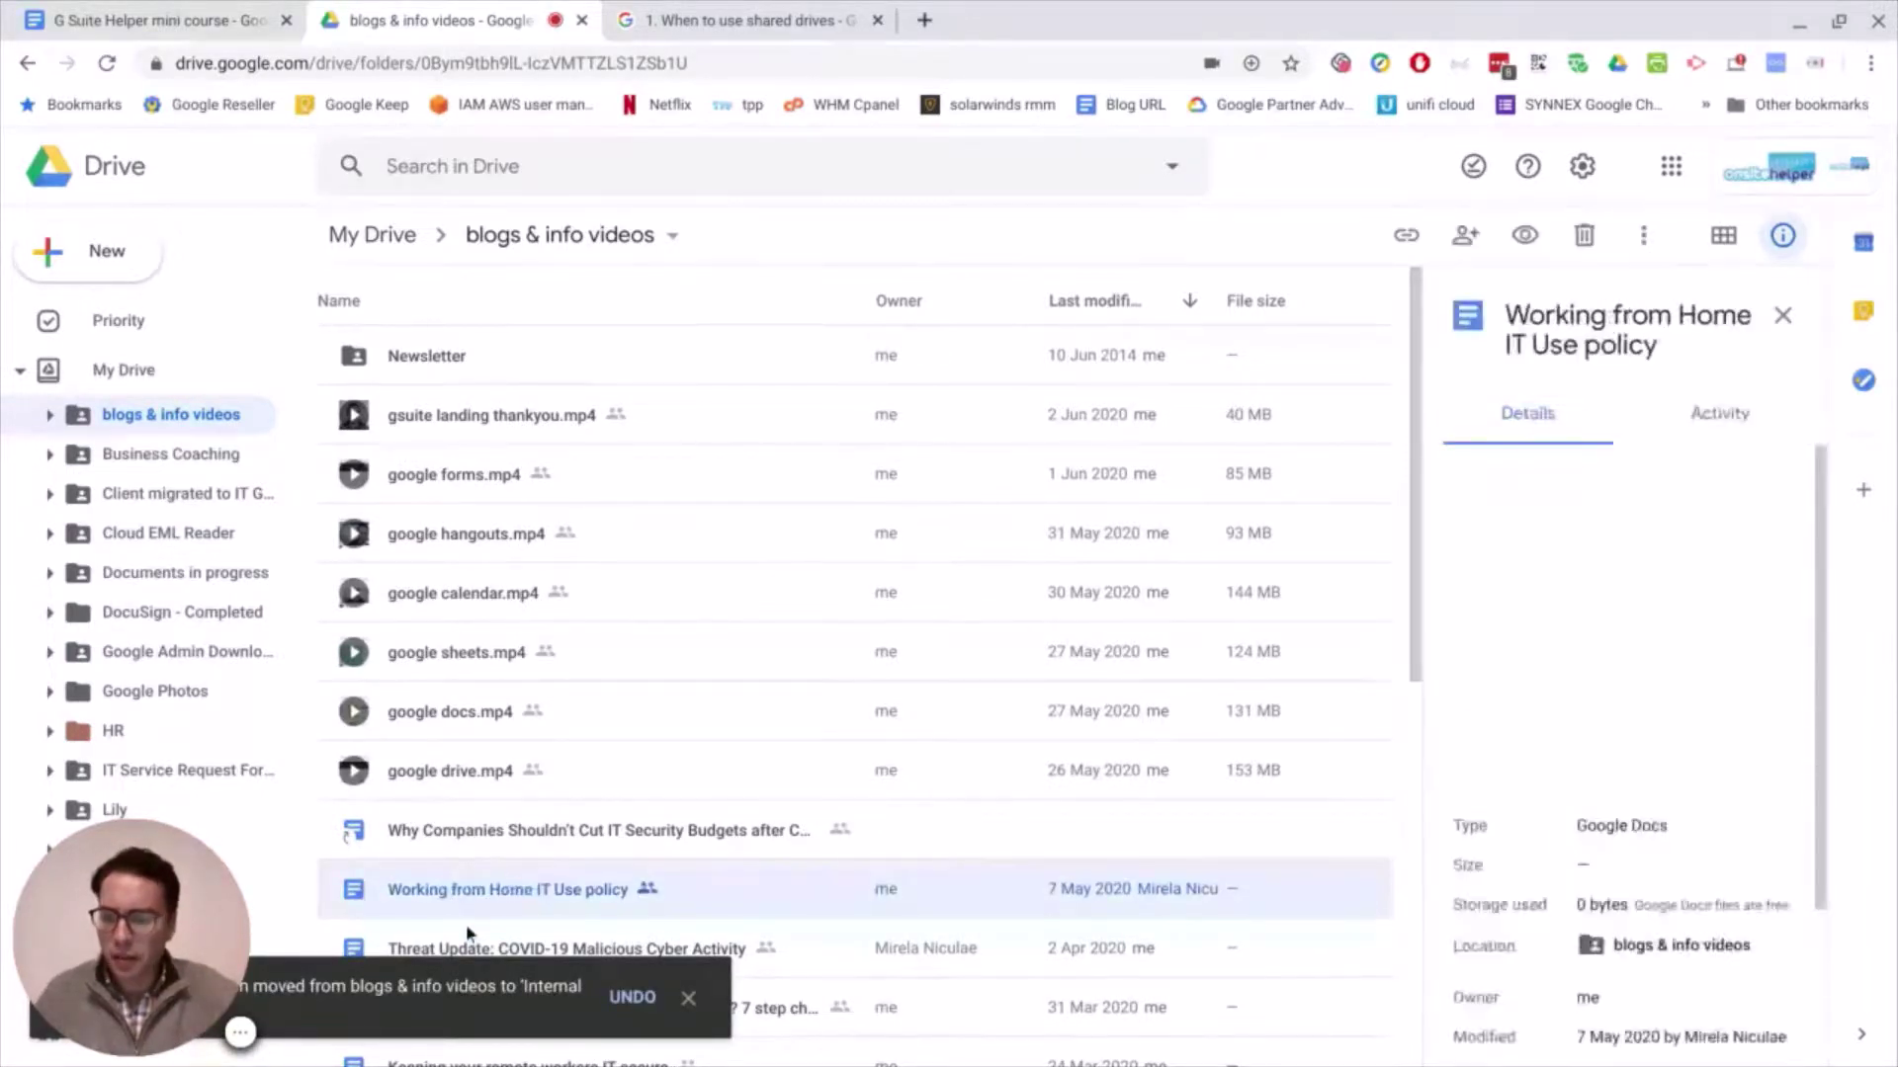
scroll(459, 909, "down", 2)
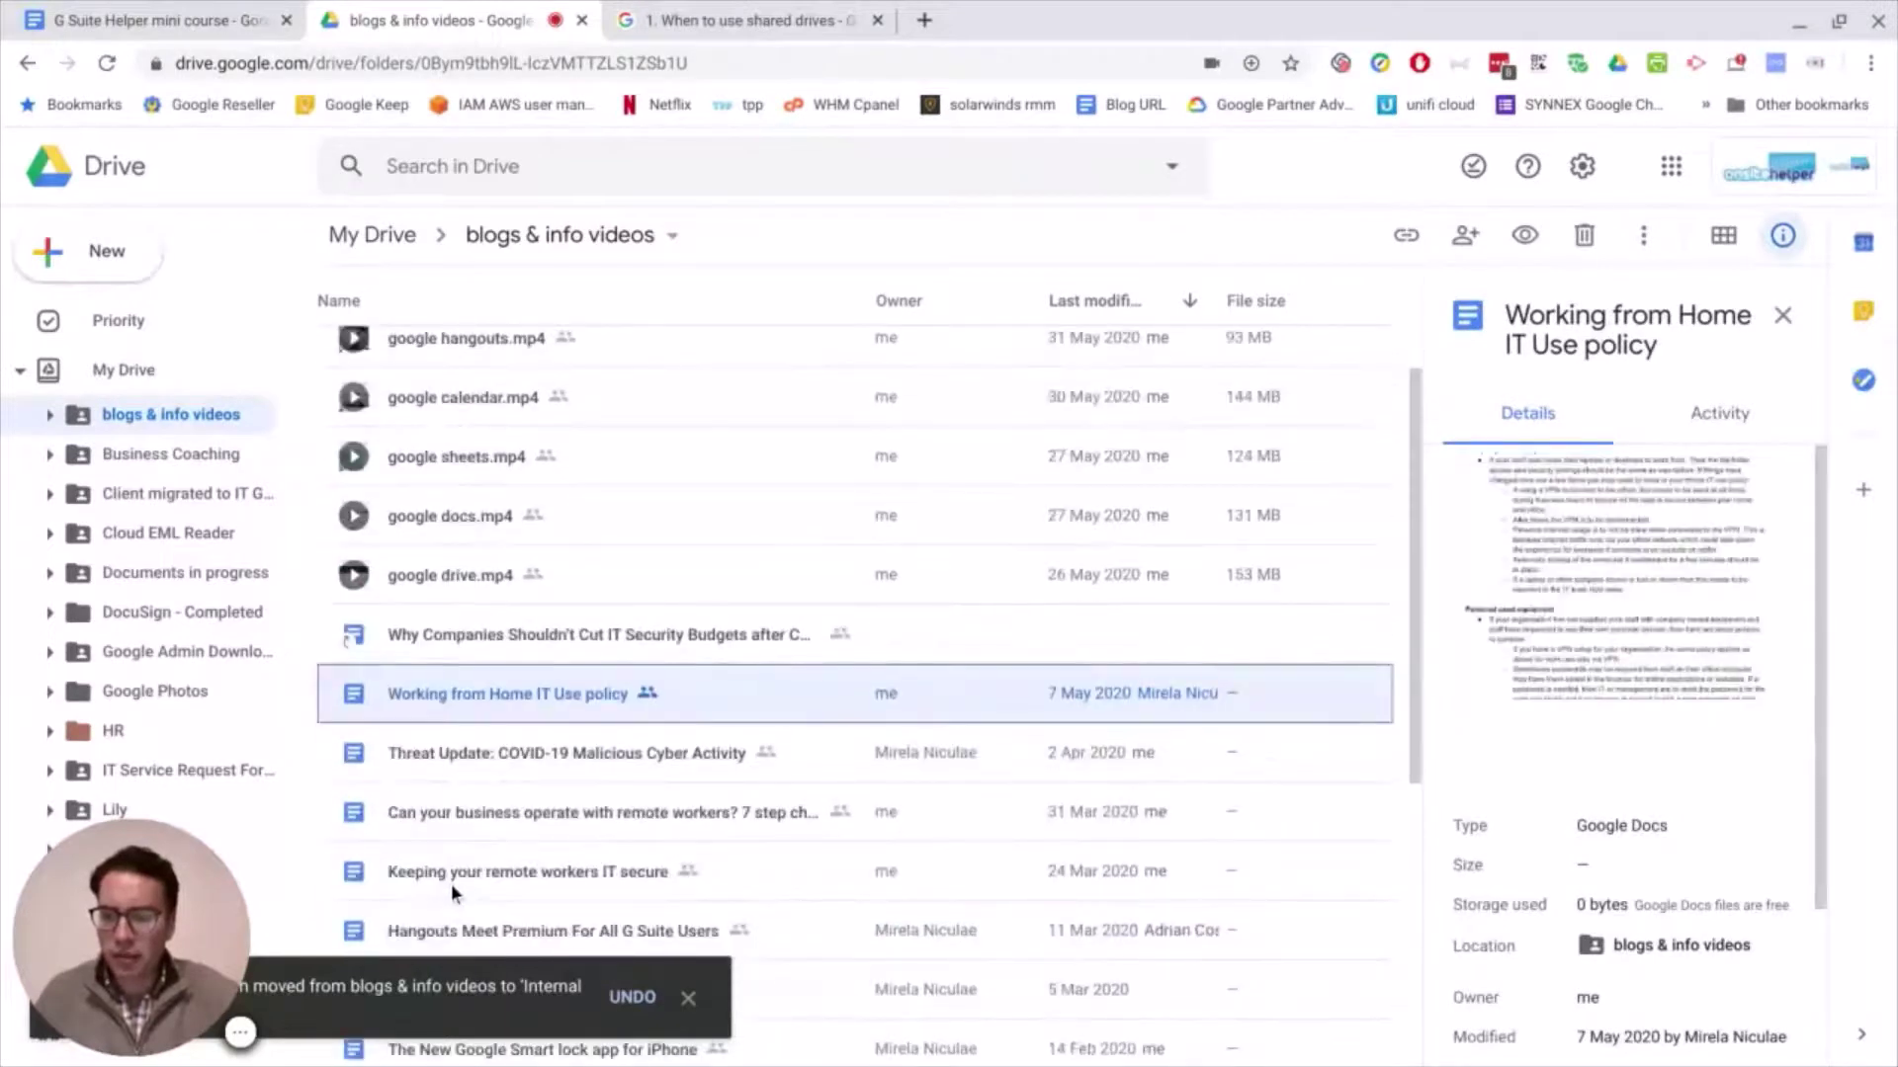
left_click(451, 884, "shift")
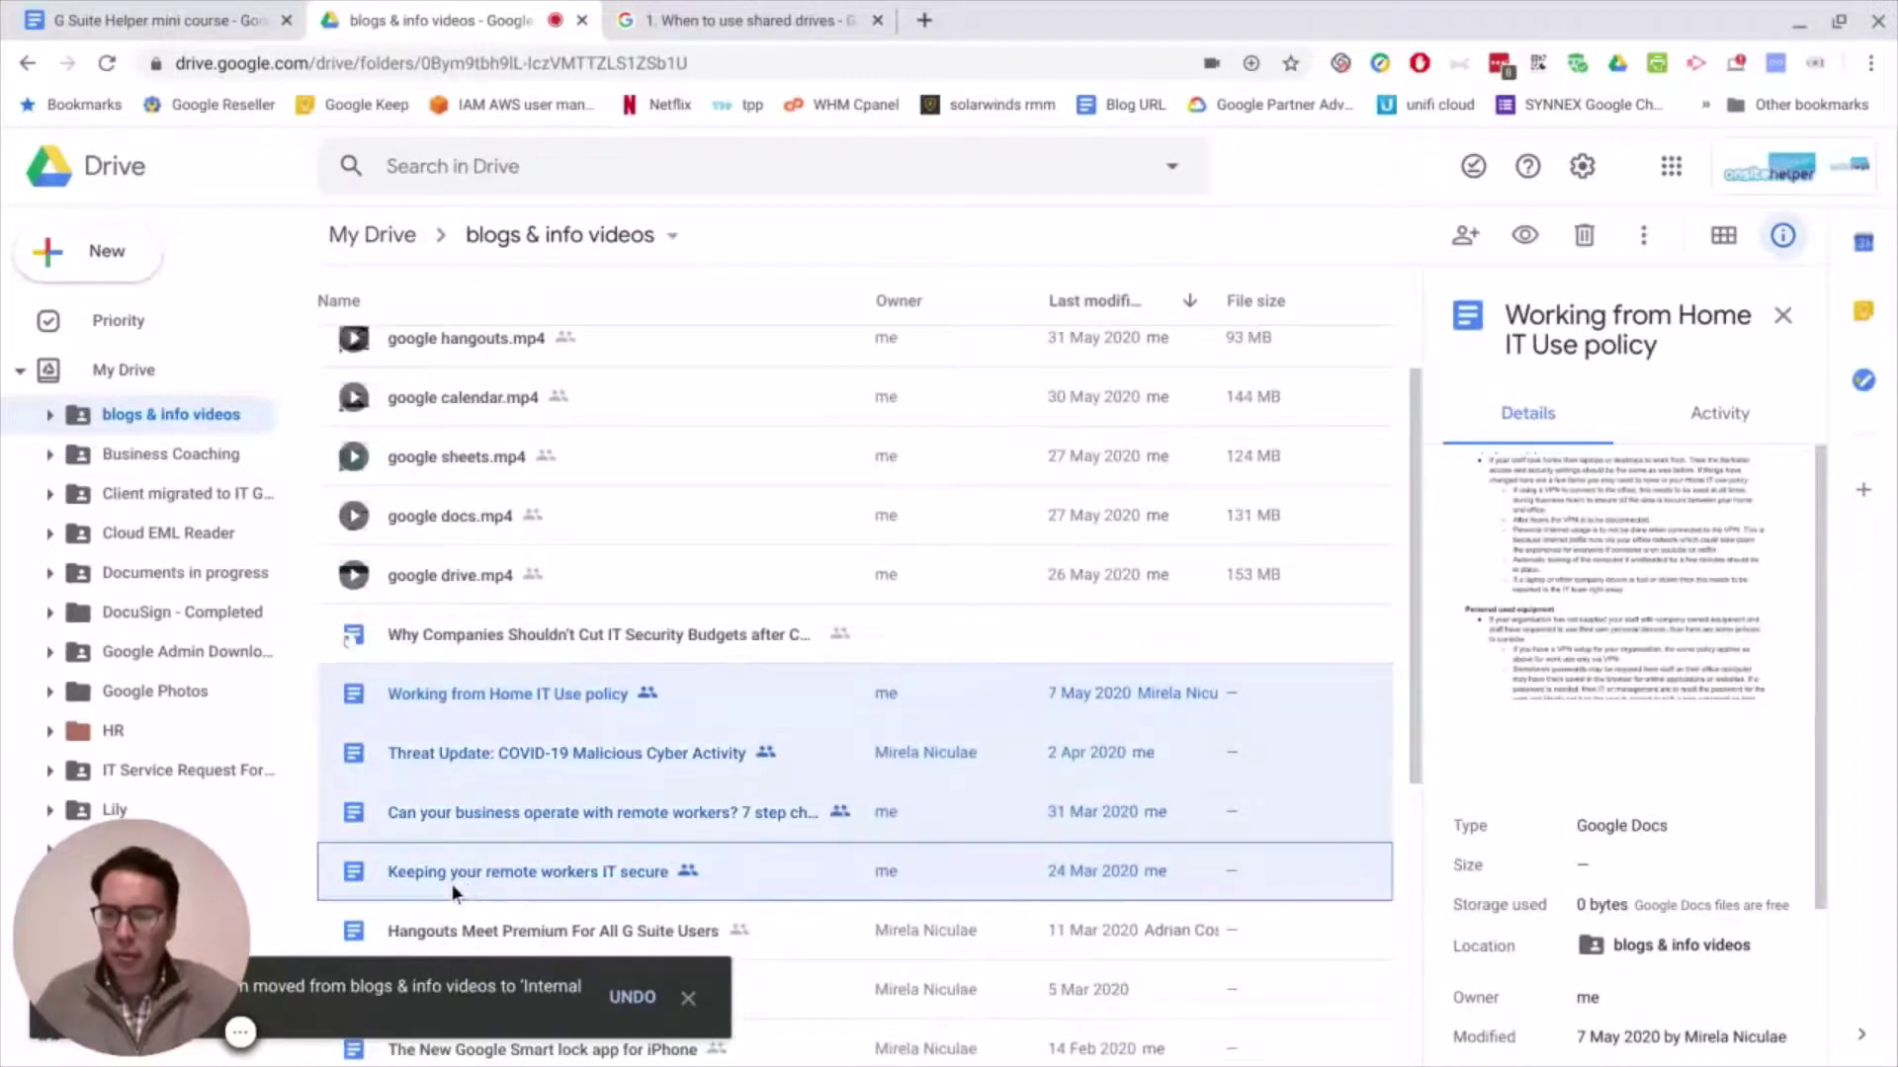
- Show the blogs & info videos folder's details and drag it within the sidebar tree
left_click(156, 425)
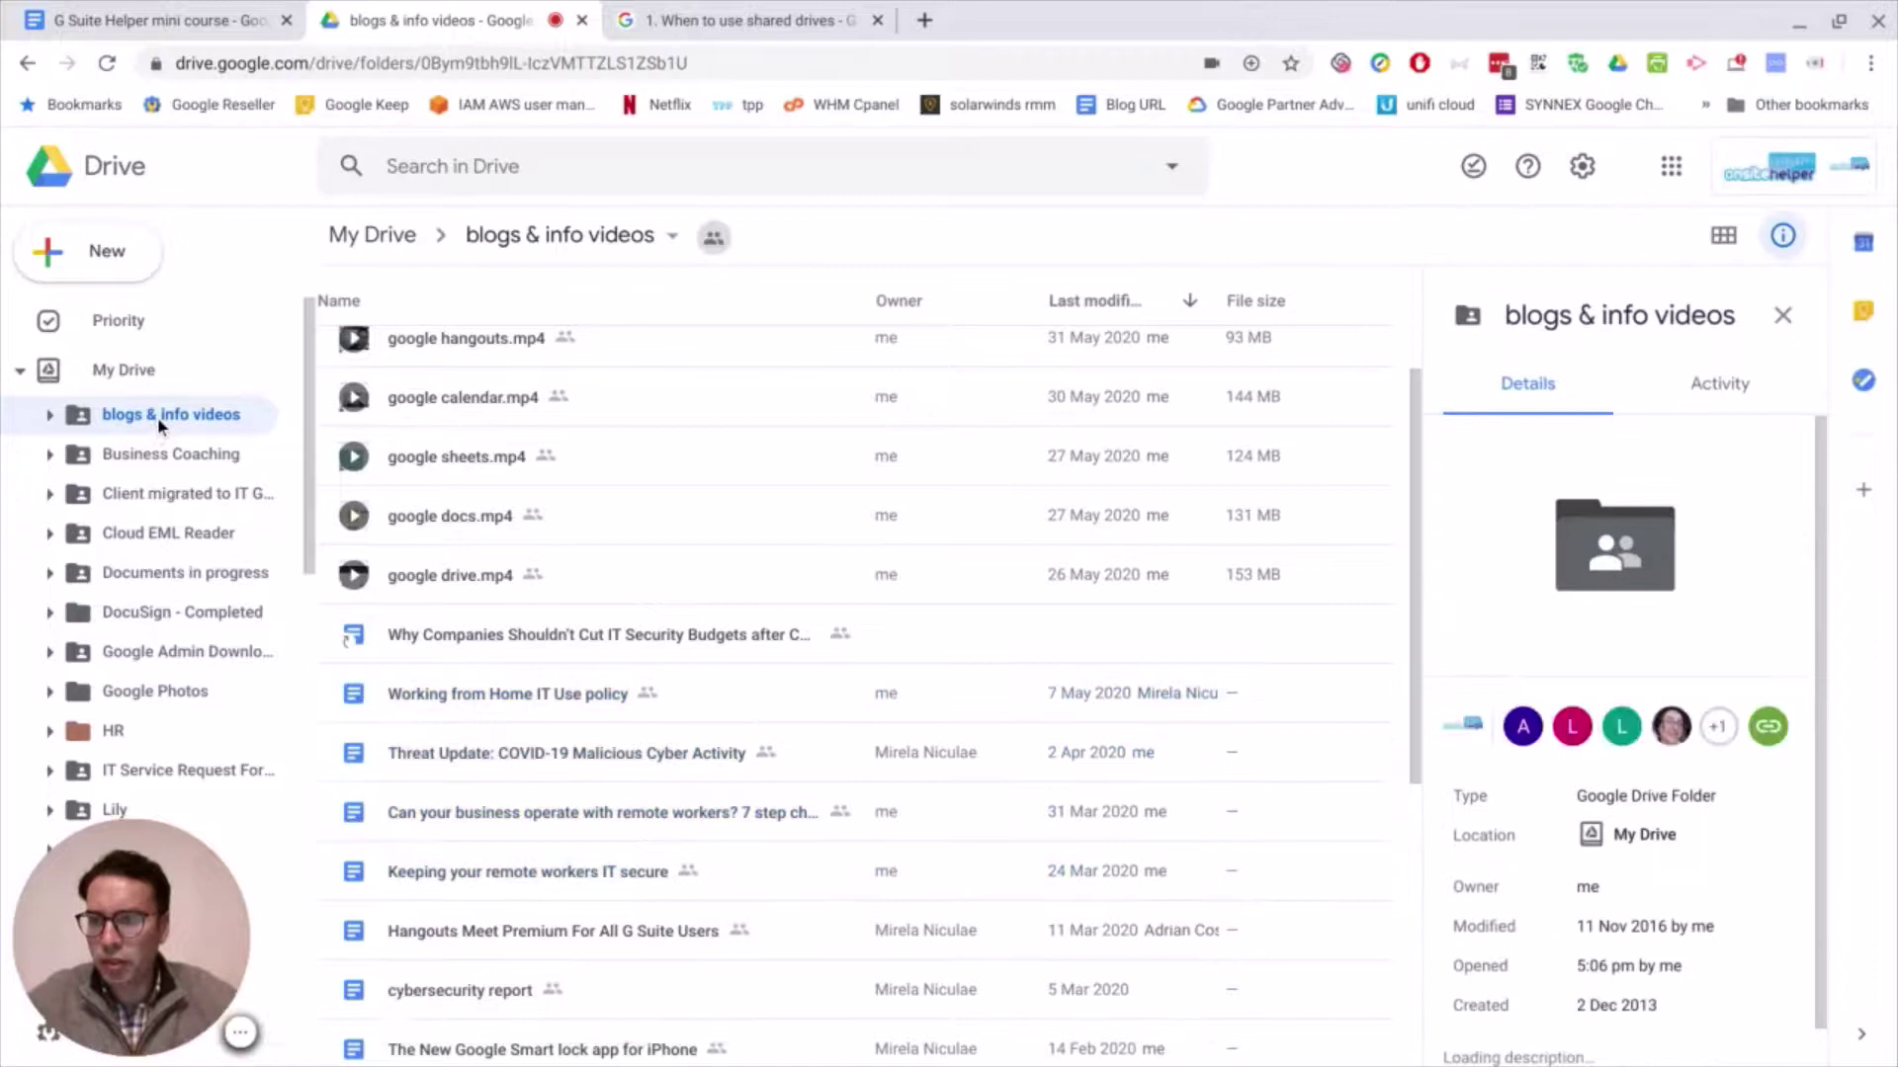
right_click(162, 420)
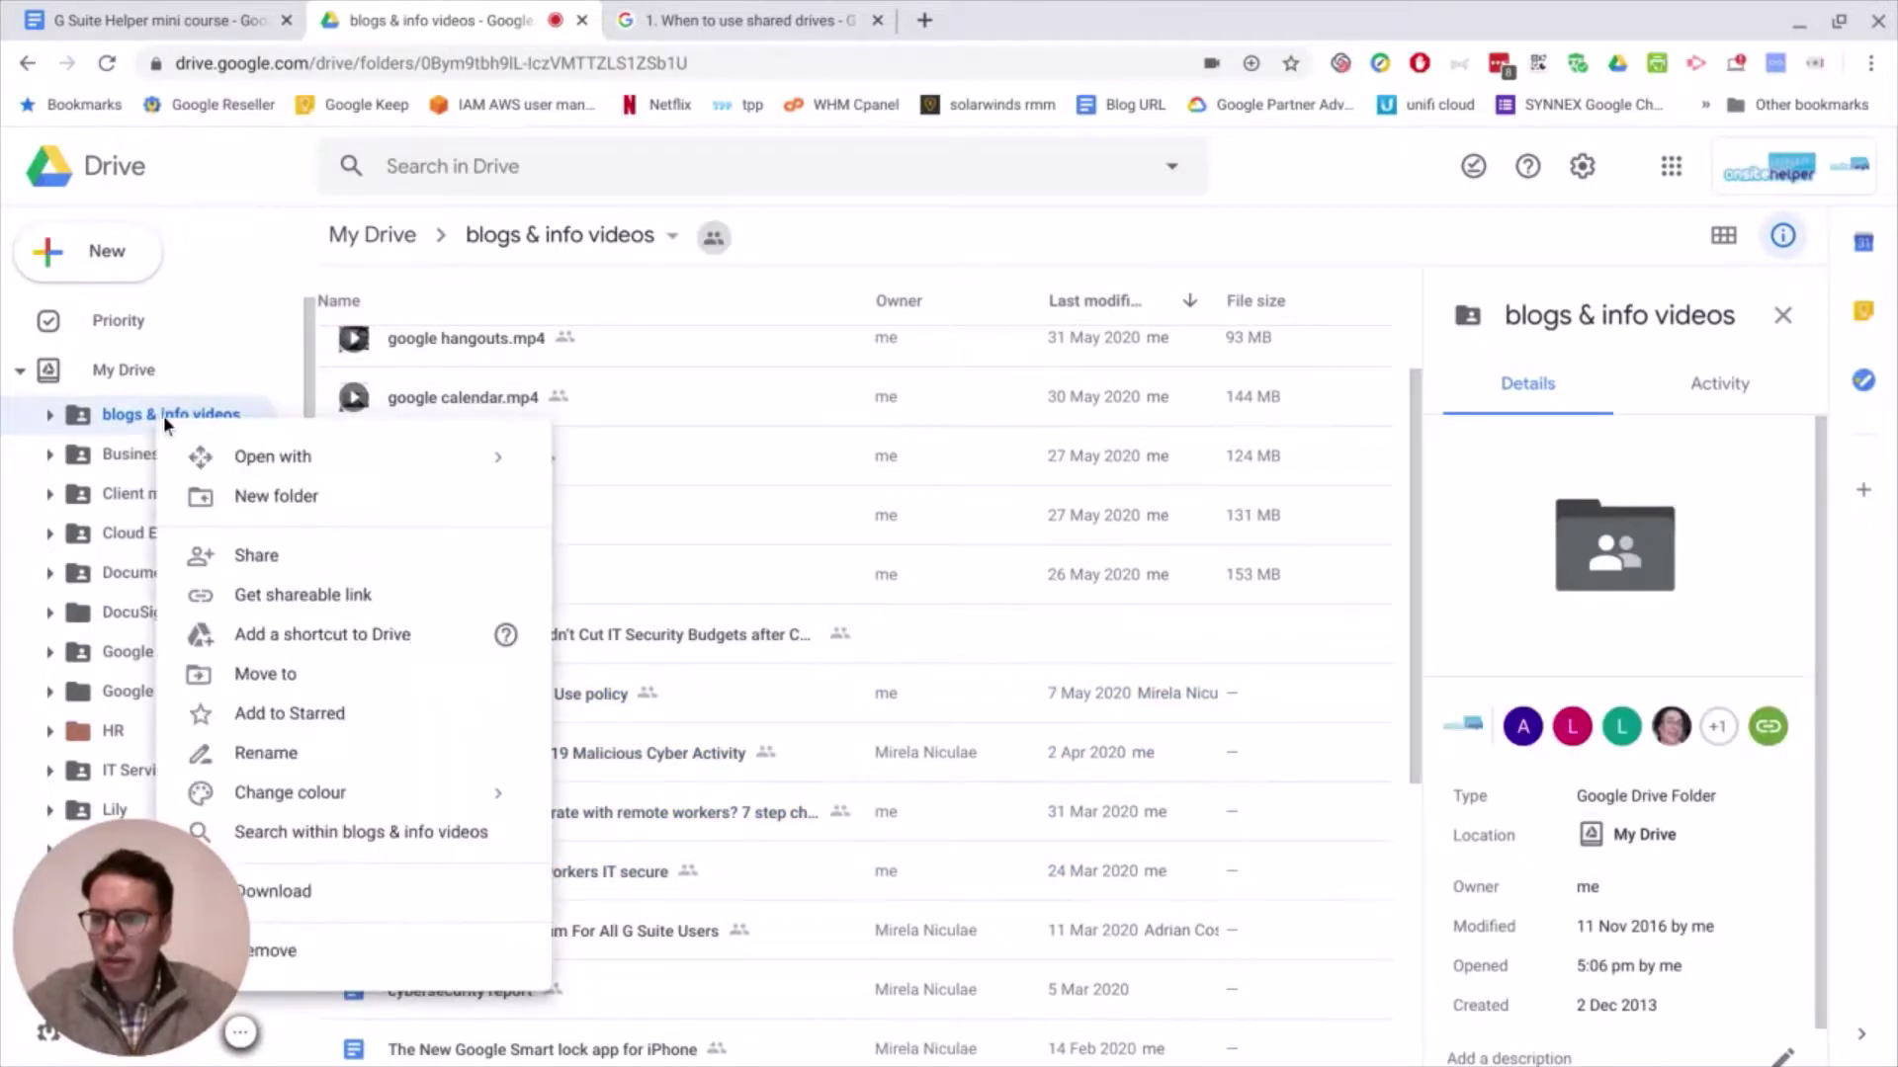
left_click(84, 427)
mouse_move(84, 427)
left_mouse_down()
mouse_move(220, 538)
mouse_move(291, 771)
mouse_move(247, 761)
mouse_move(196, 515)
mouse_move(105, 432)
mouse_move(111, 570)
mouse_move(111, 428)
mouse_move(172, 590)
mouse_move(123, 432)
mouse_move(92, 419)
left_mouse_up()
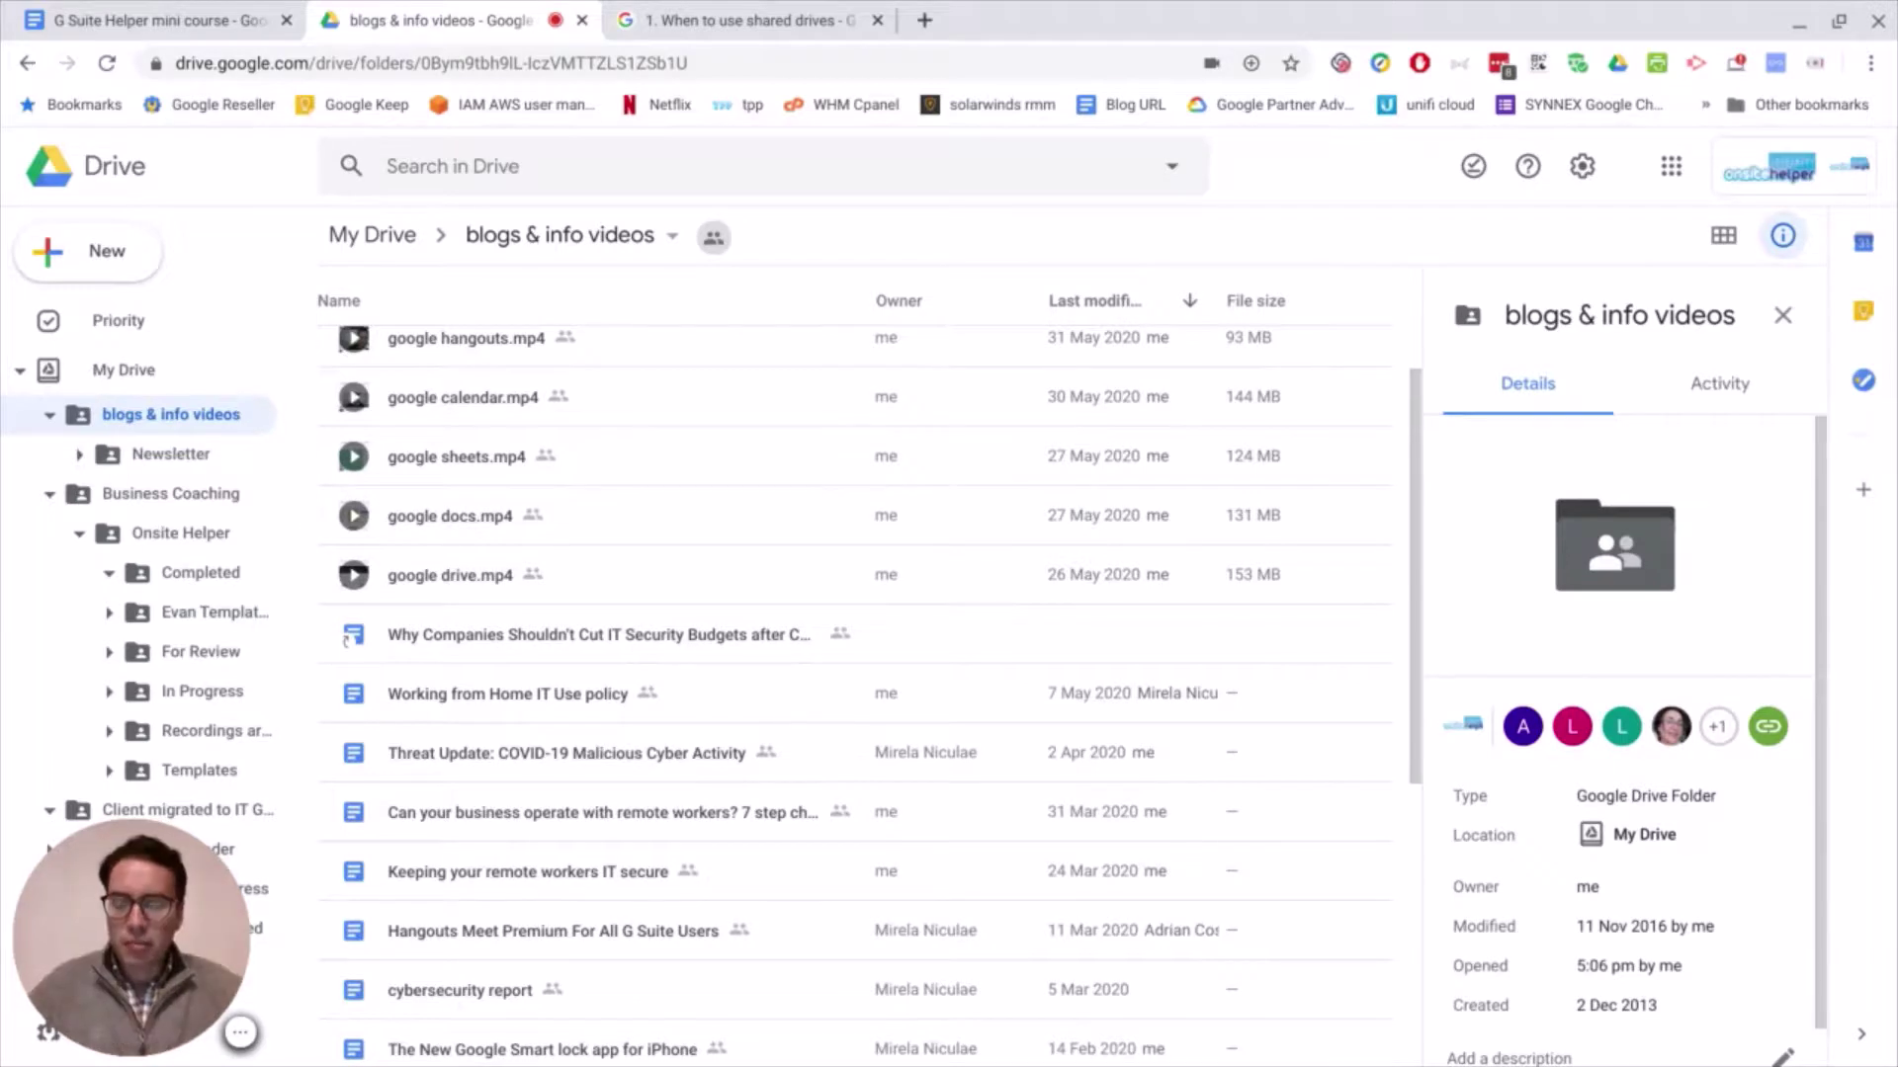
- Collapse My Drive and open the Helpdesk shared drive from the Shared drives list
left_click(22, 373)
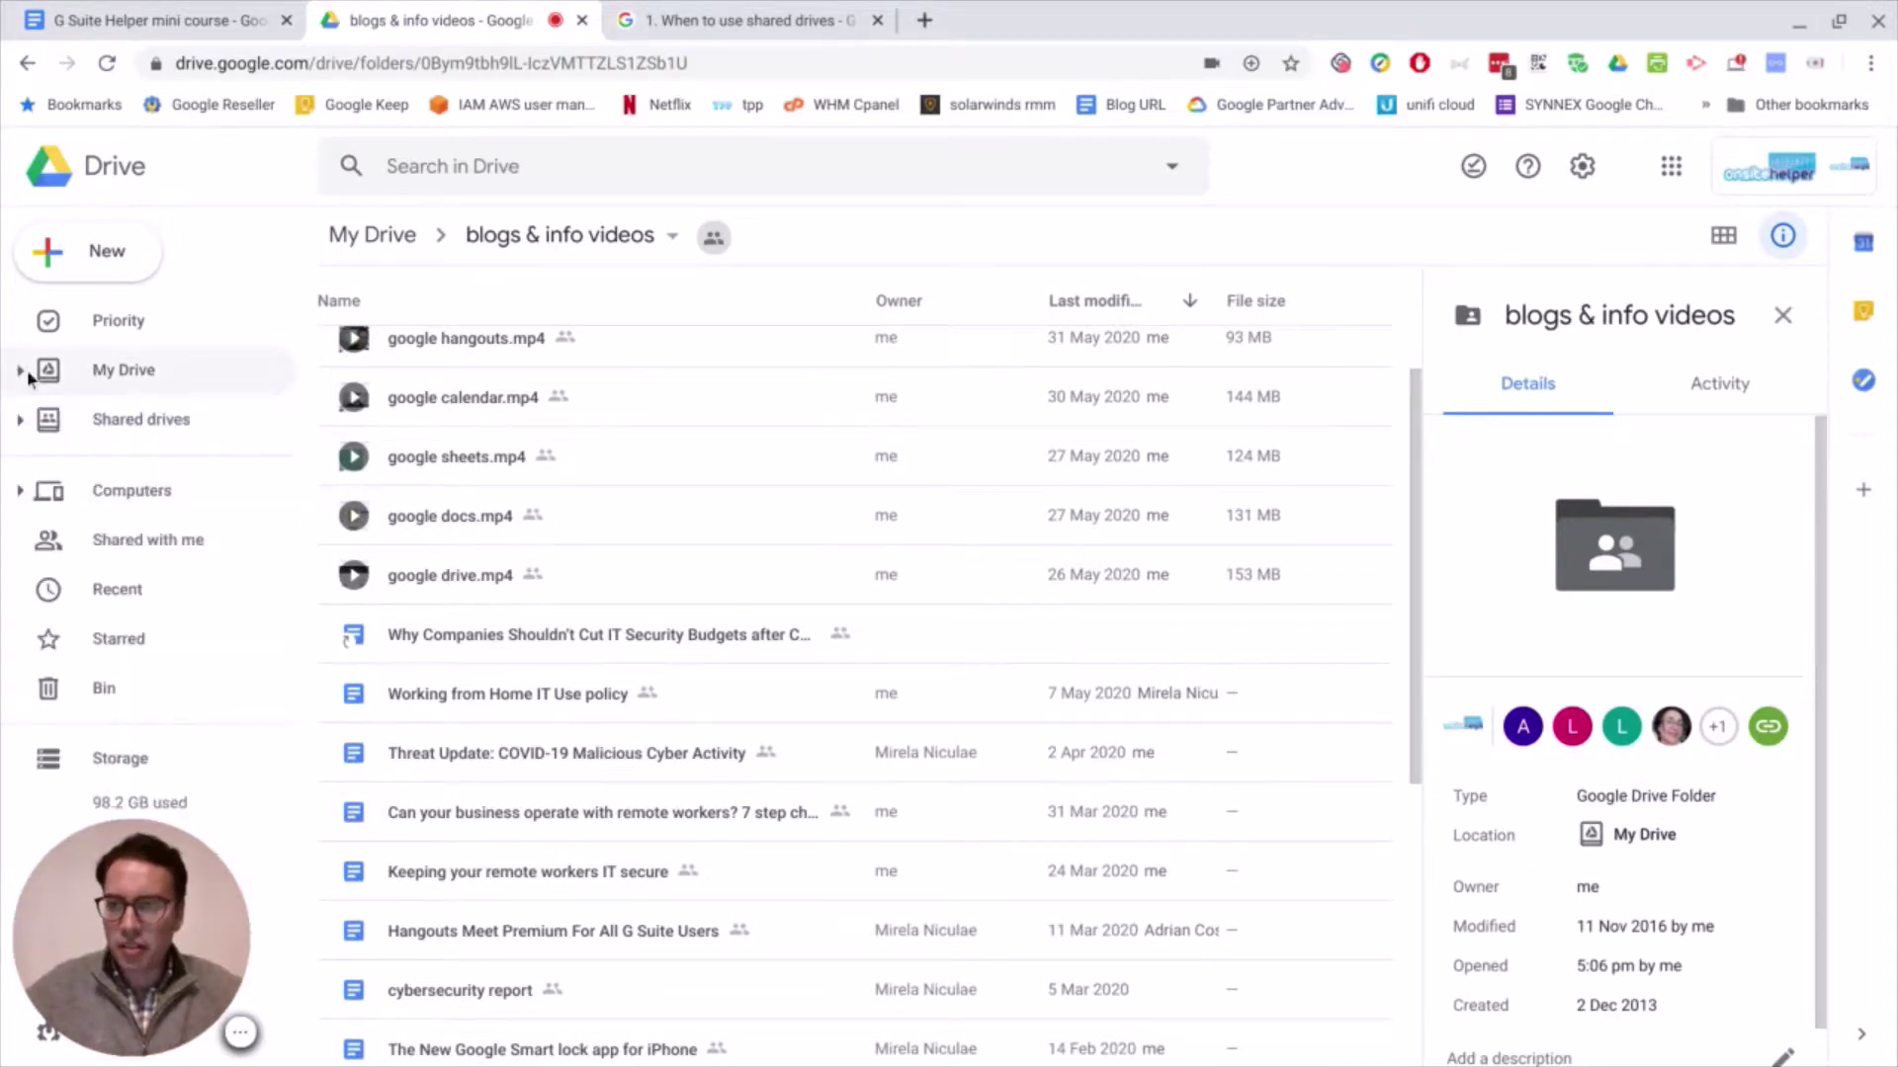
left_click(22, 423)
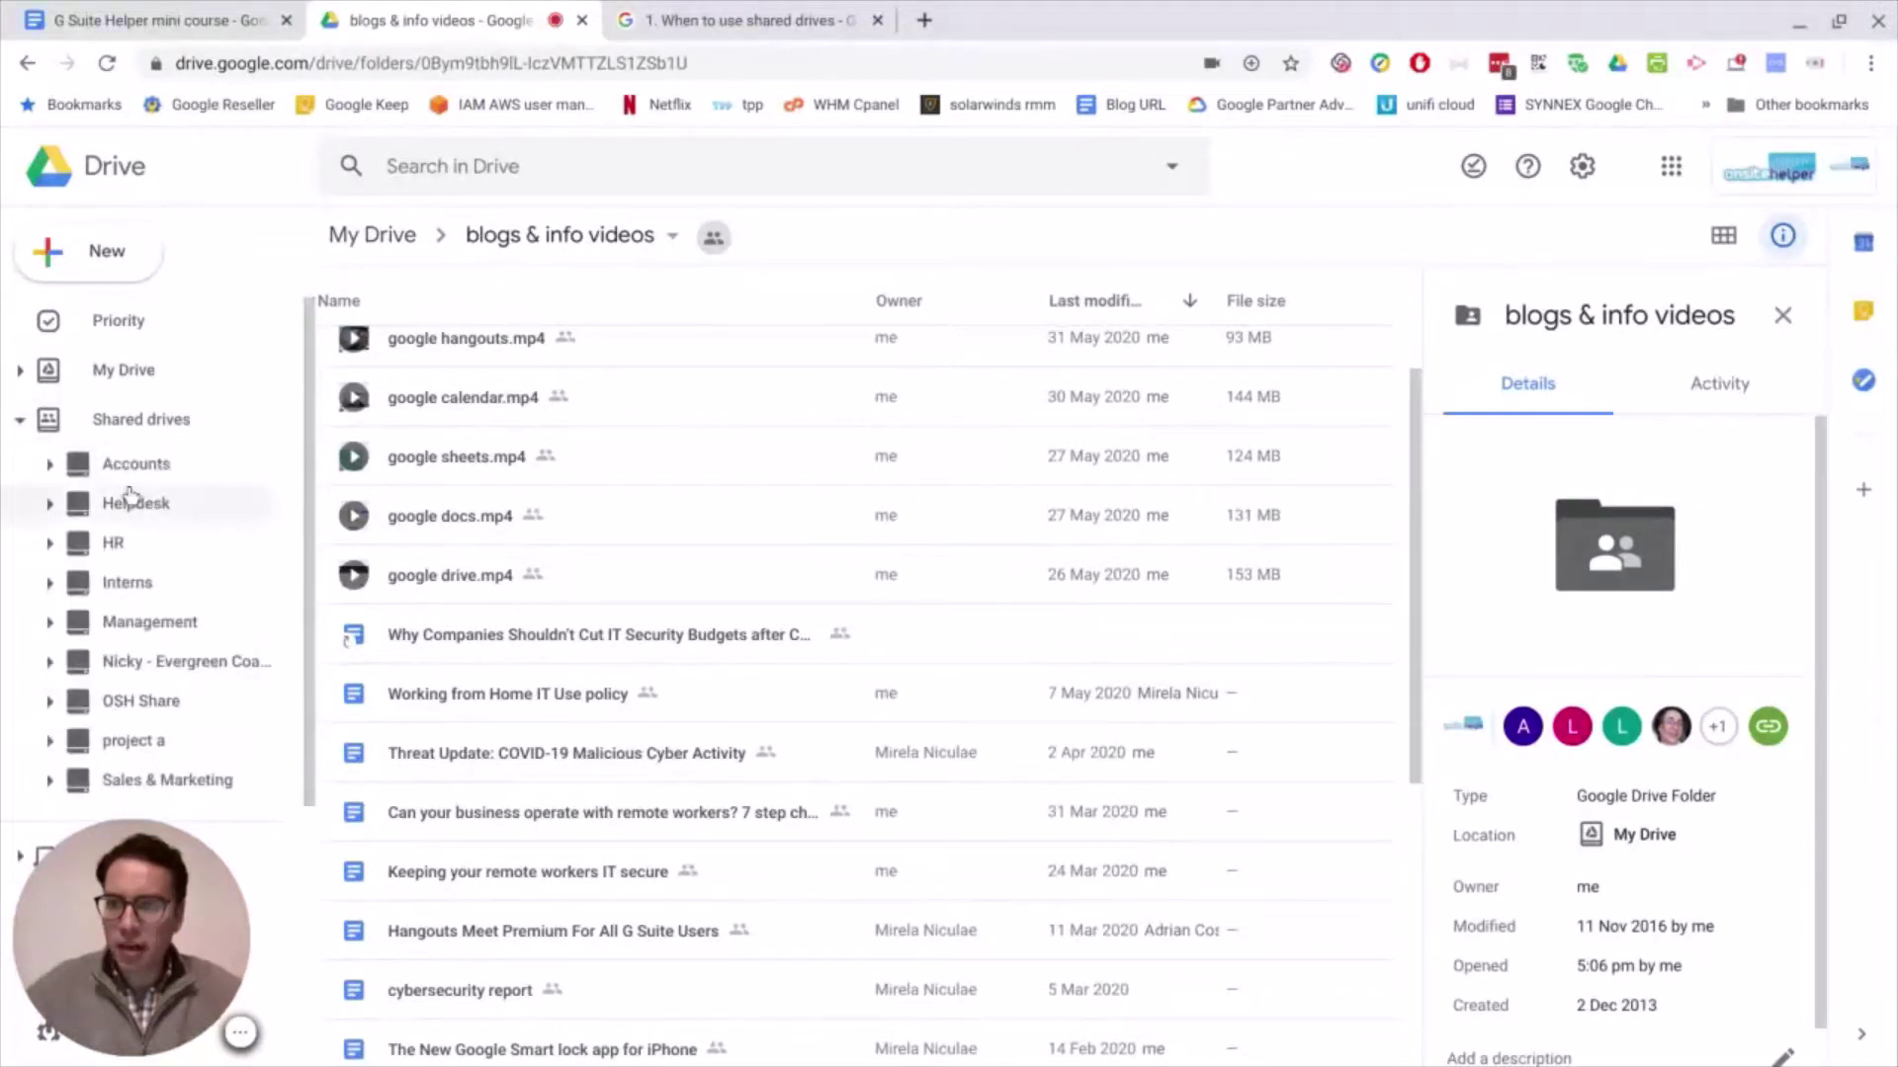
left_click(131, 501)
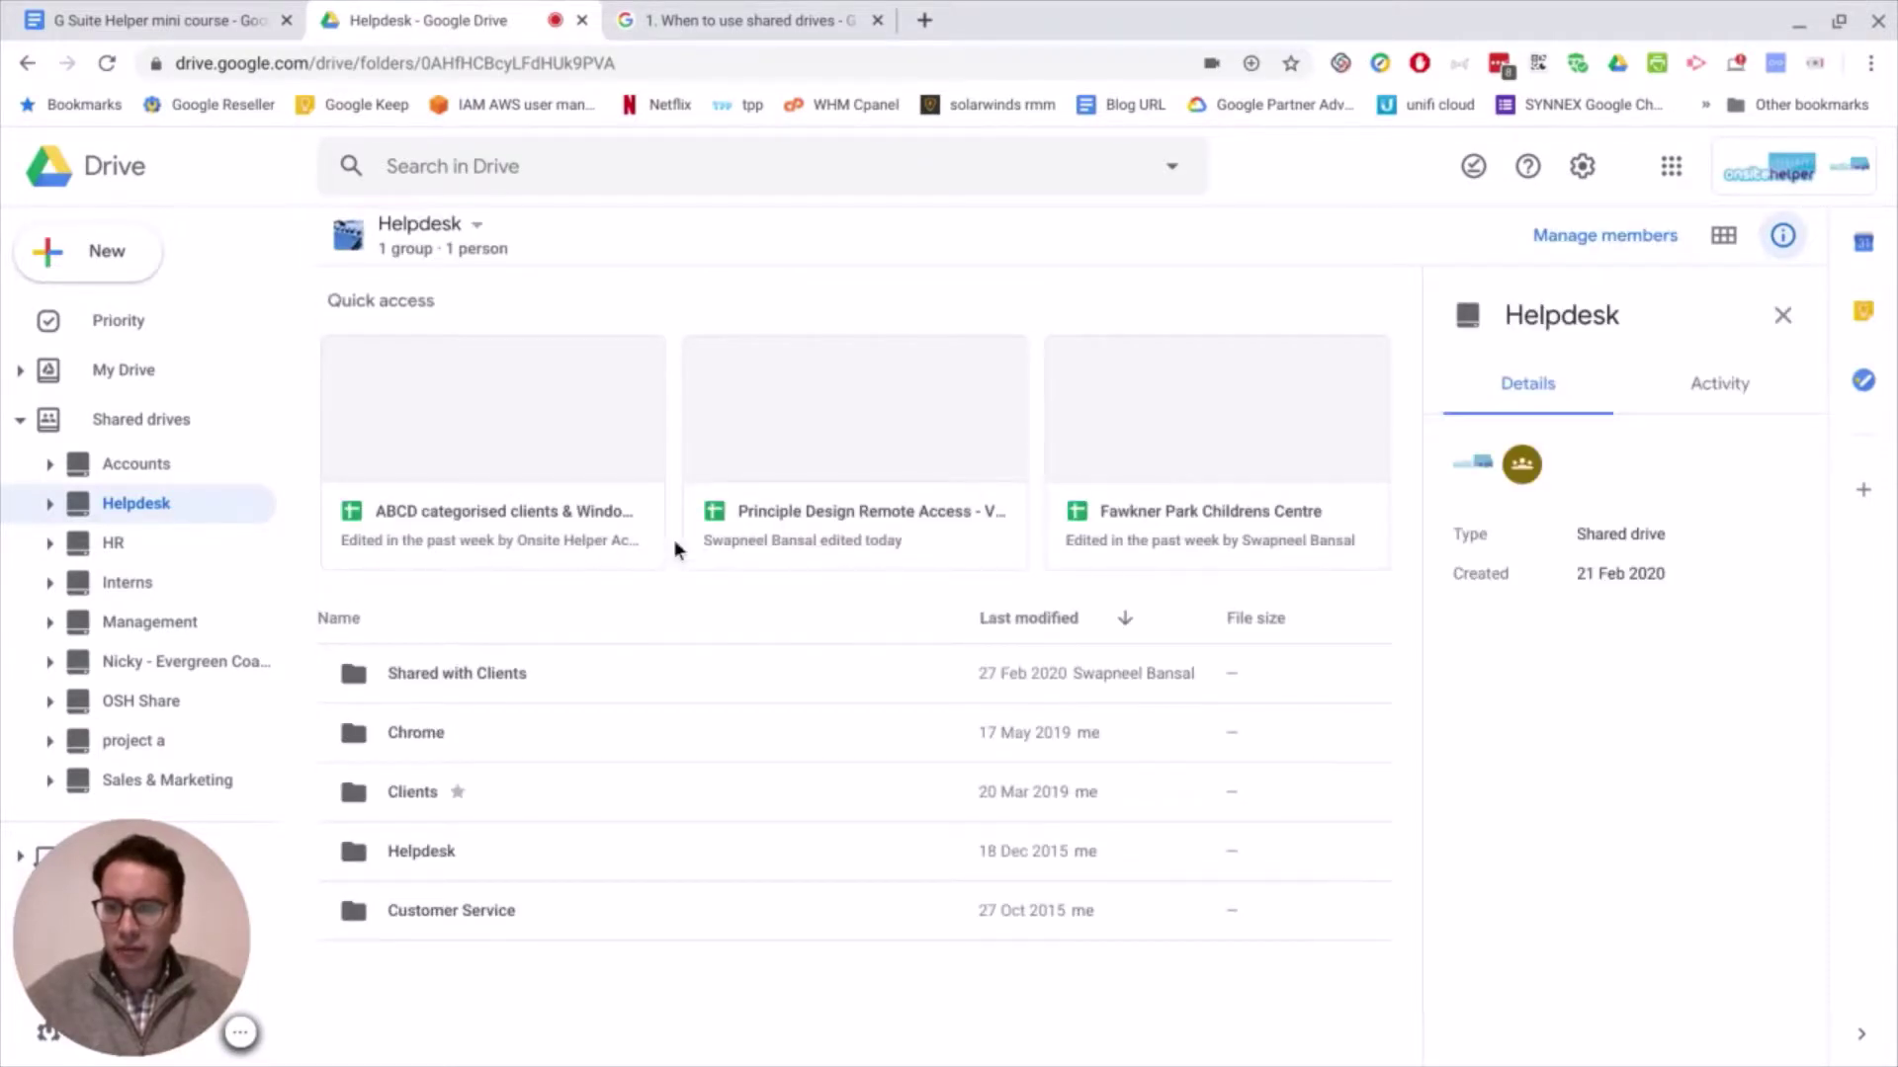
- Start moving the ABCD client spreadsheet to a shared drive, then cancel and clear the selection
left_click(554, 513)
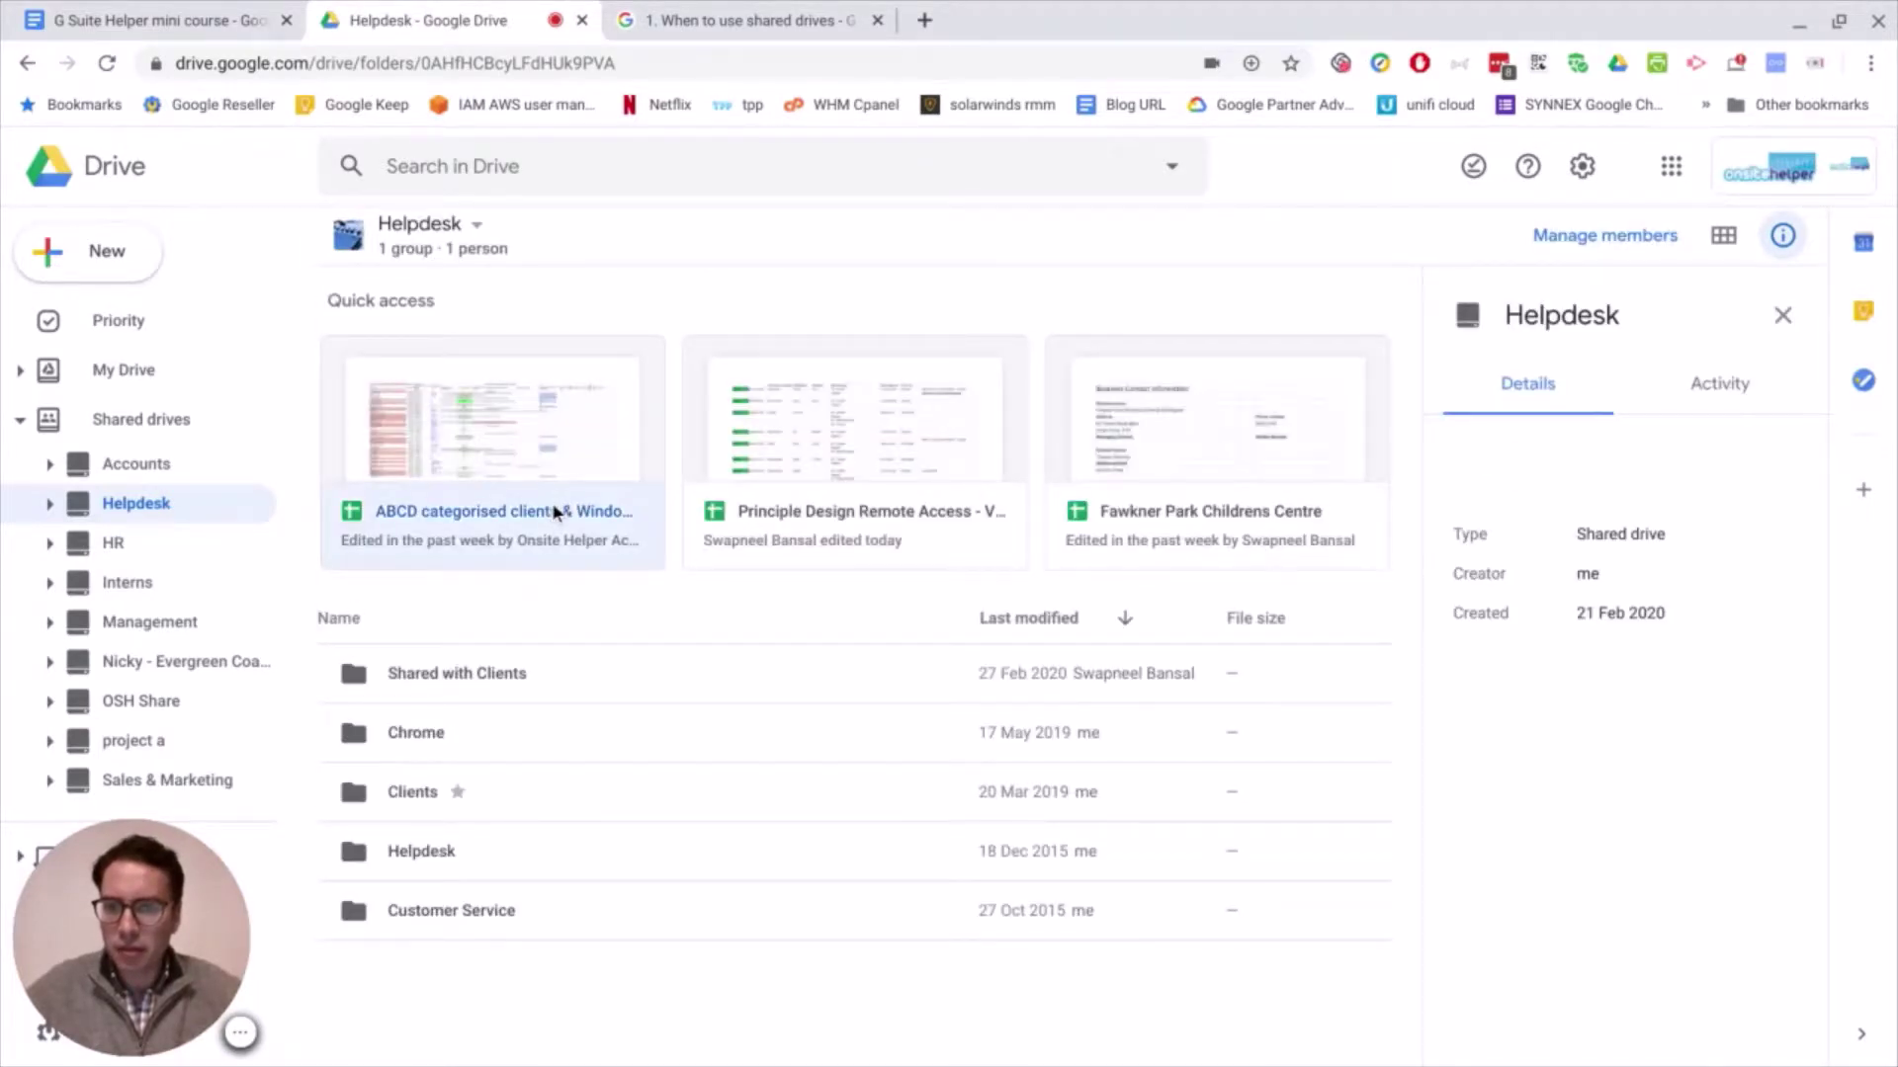
right_click(556, 510)
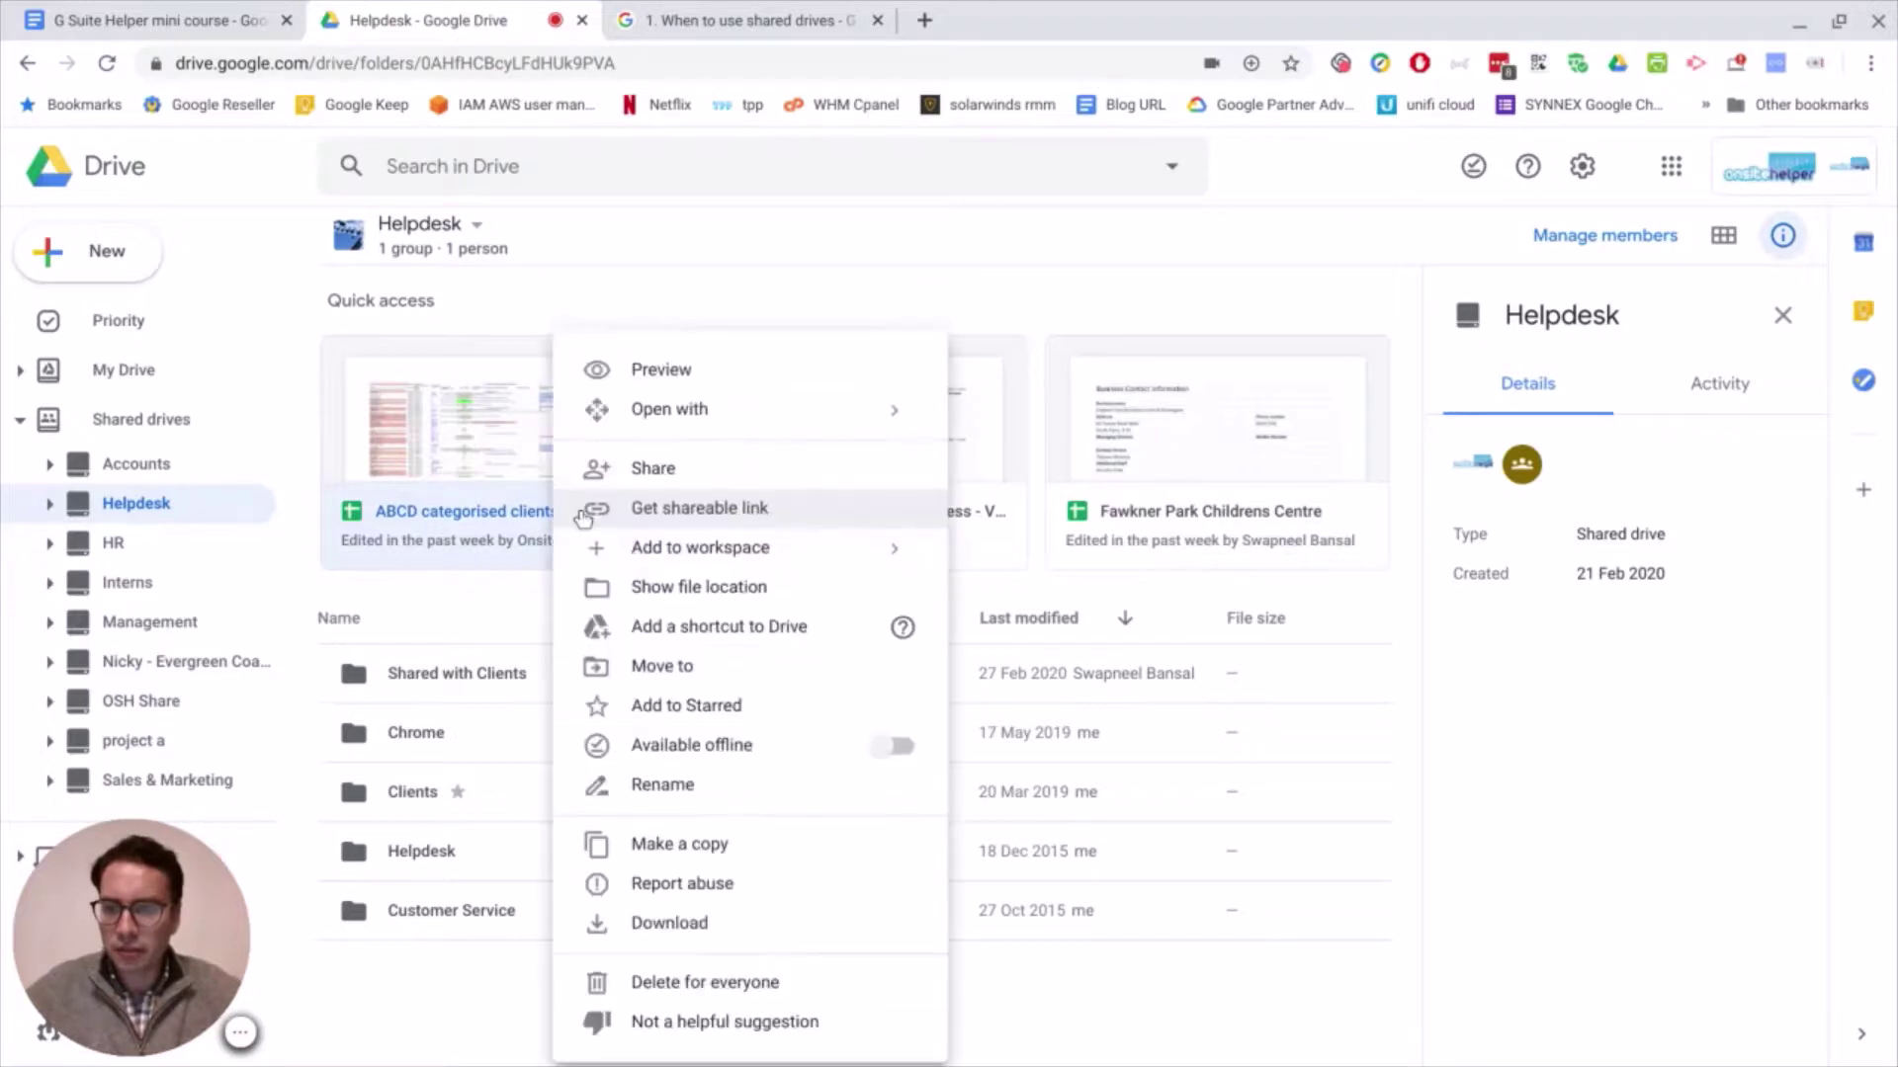
left_click(689, 668)
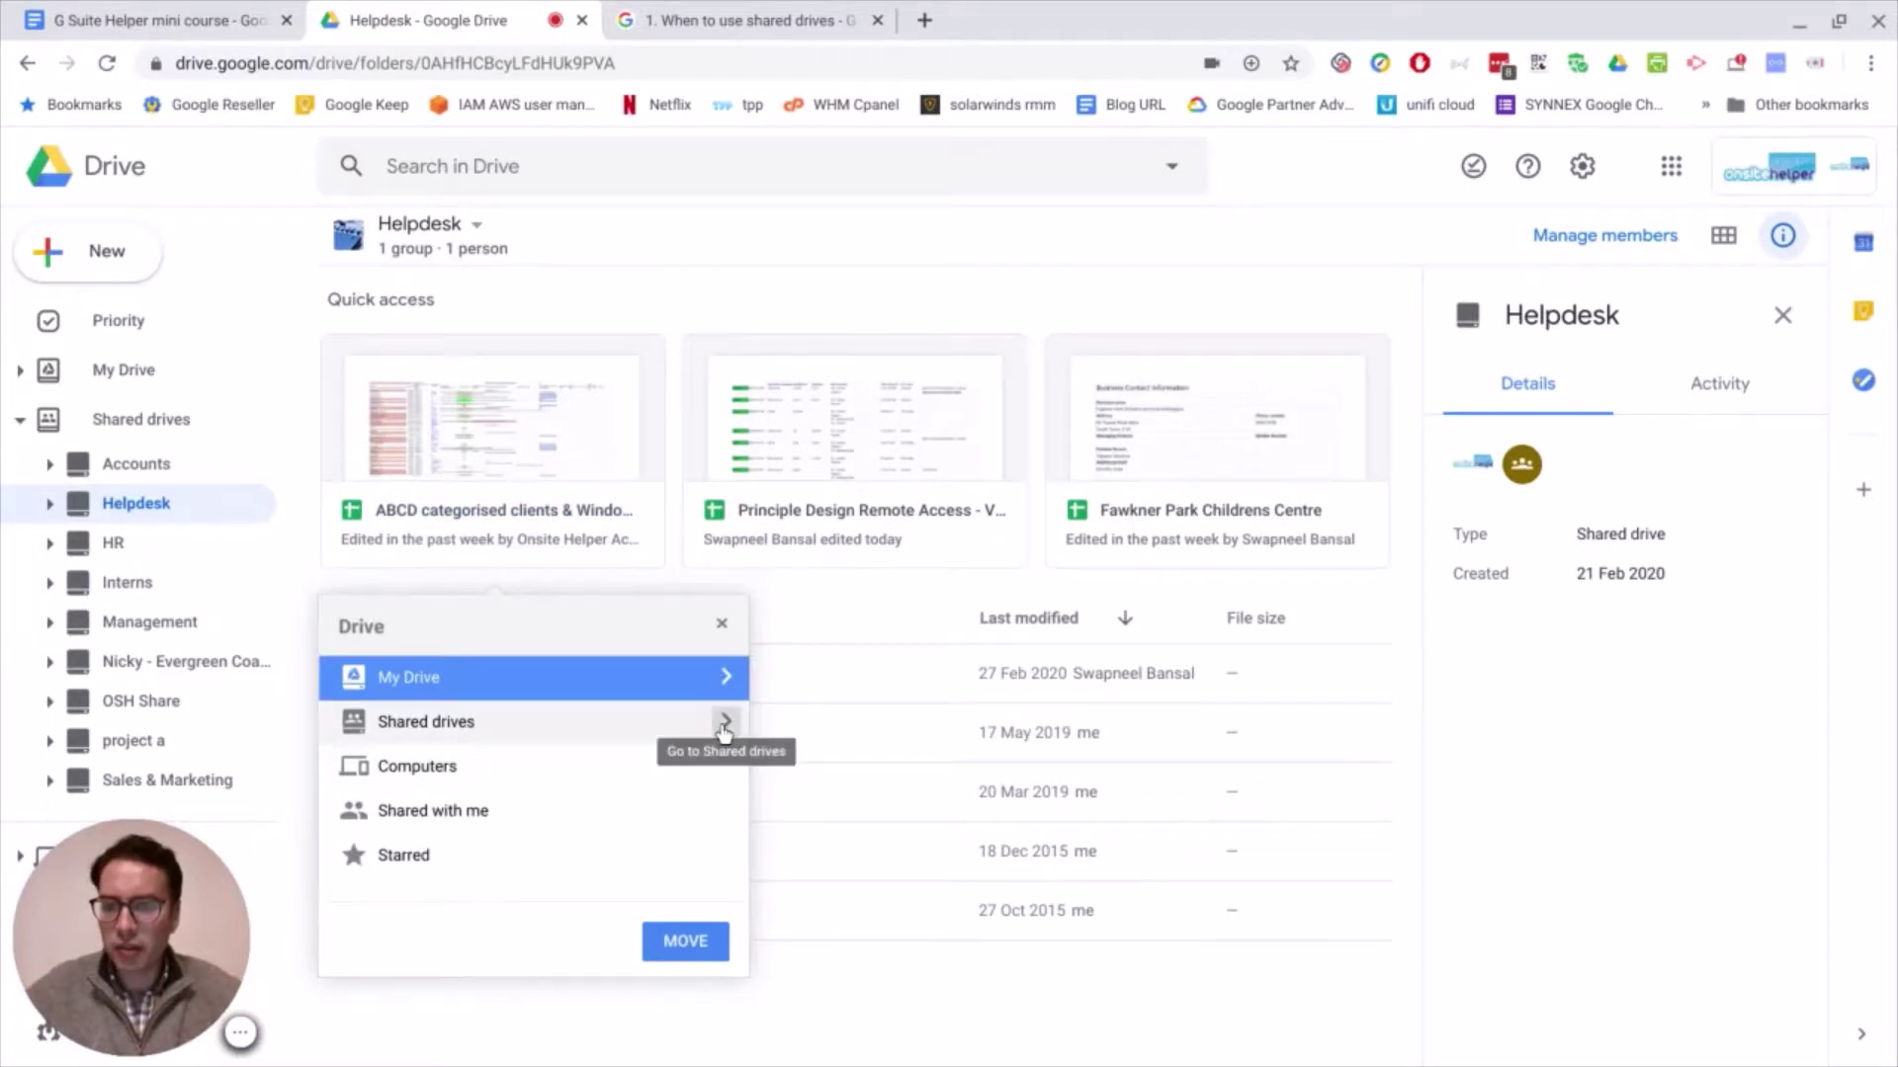
left_click(724, 726)
left_click(722, 622)
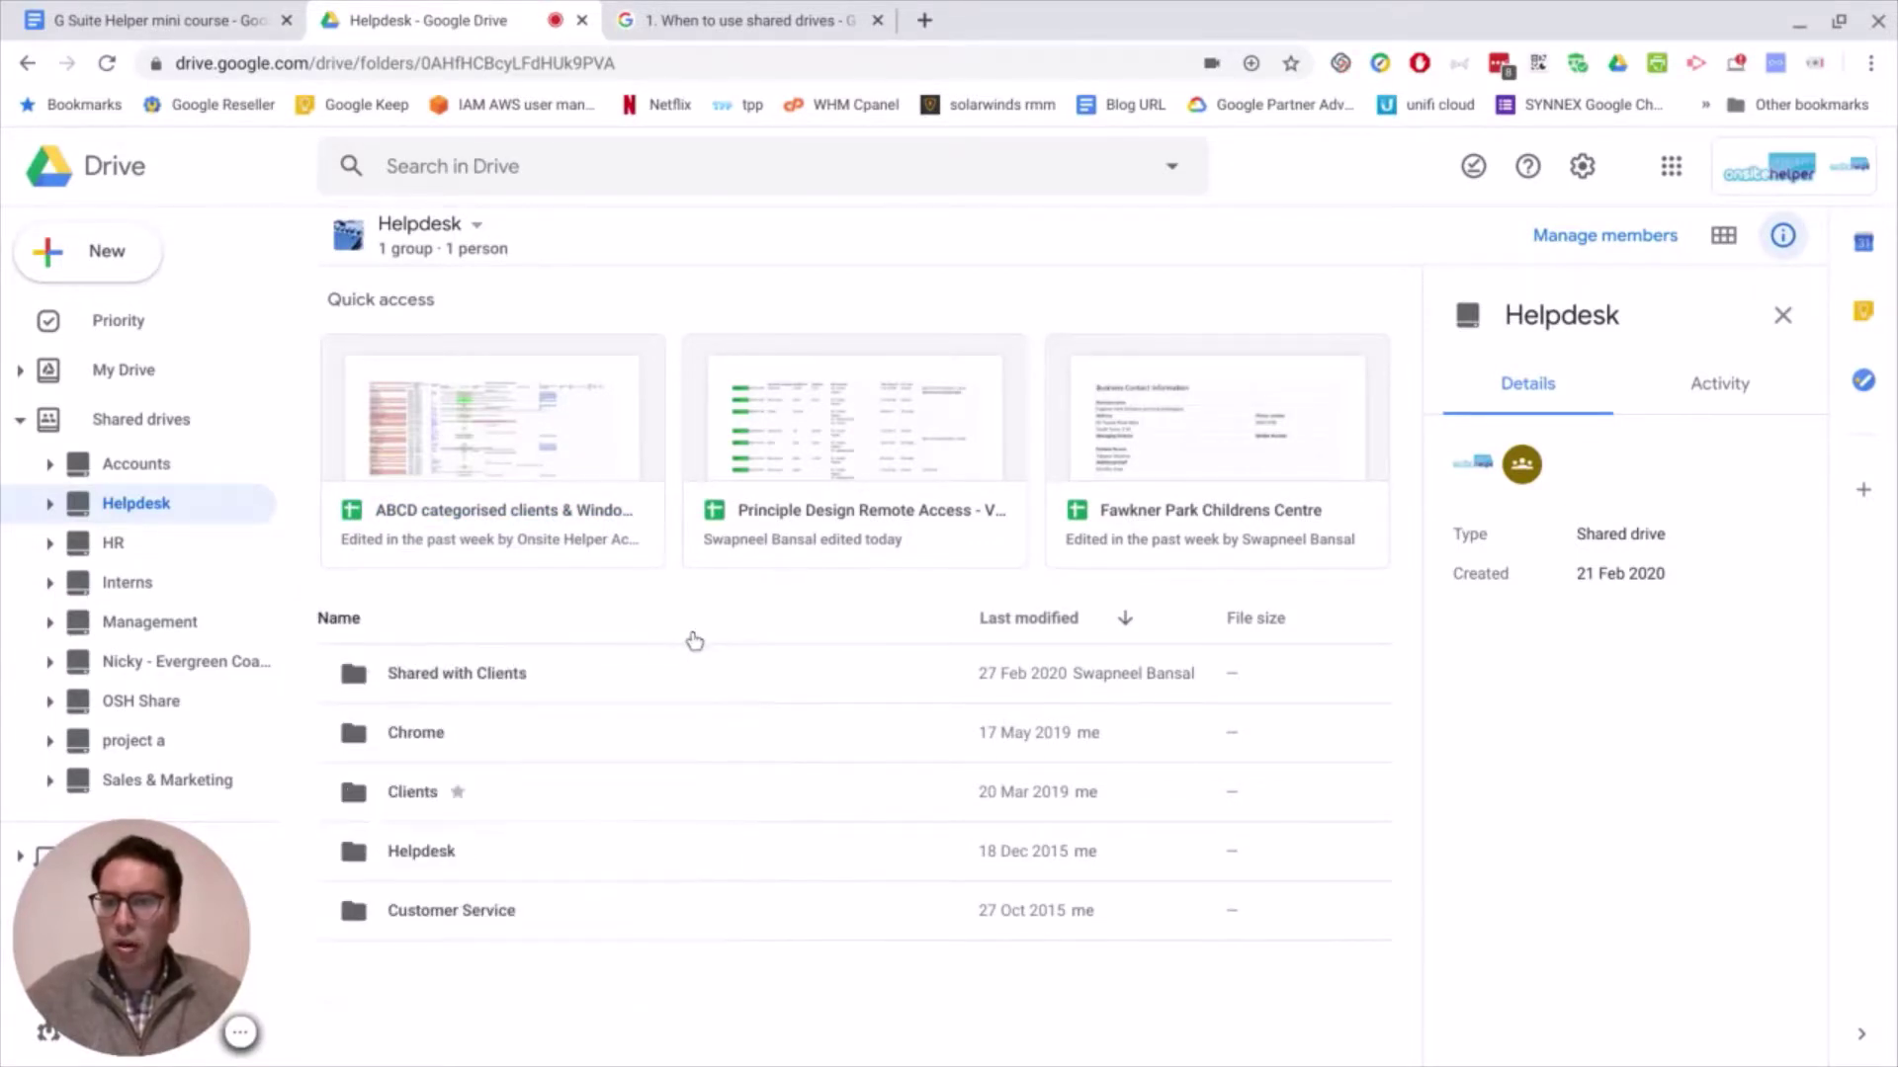
left_click(490, 487)
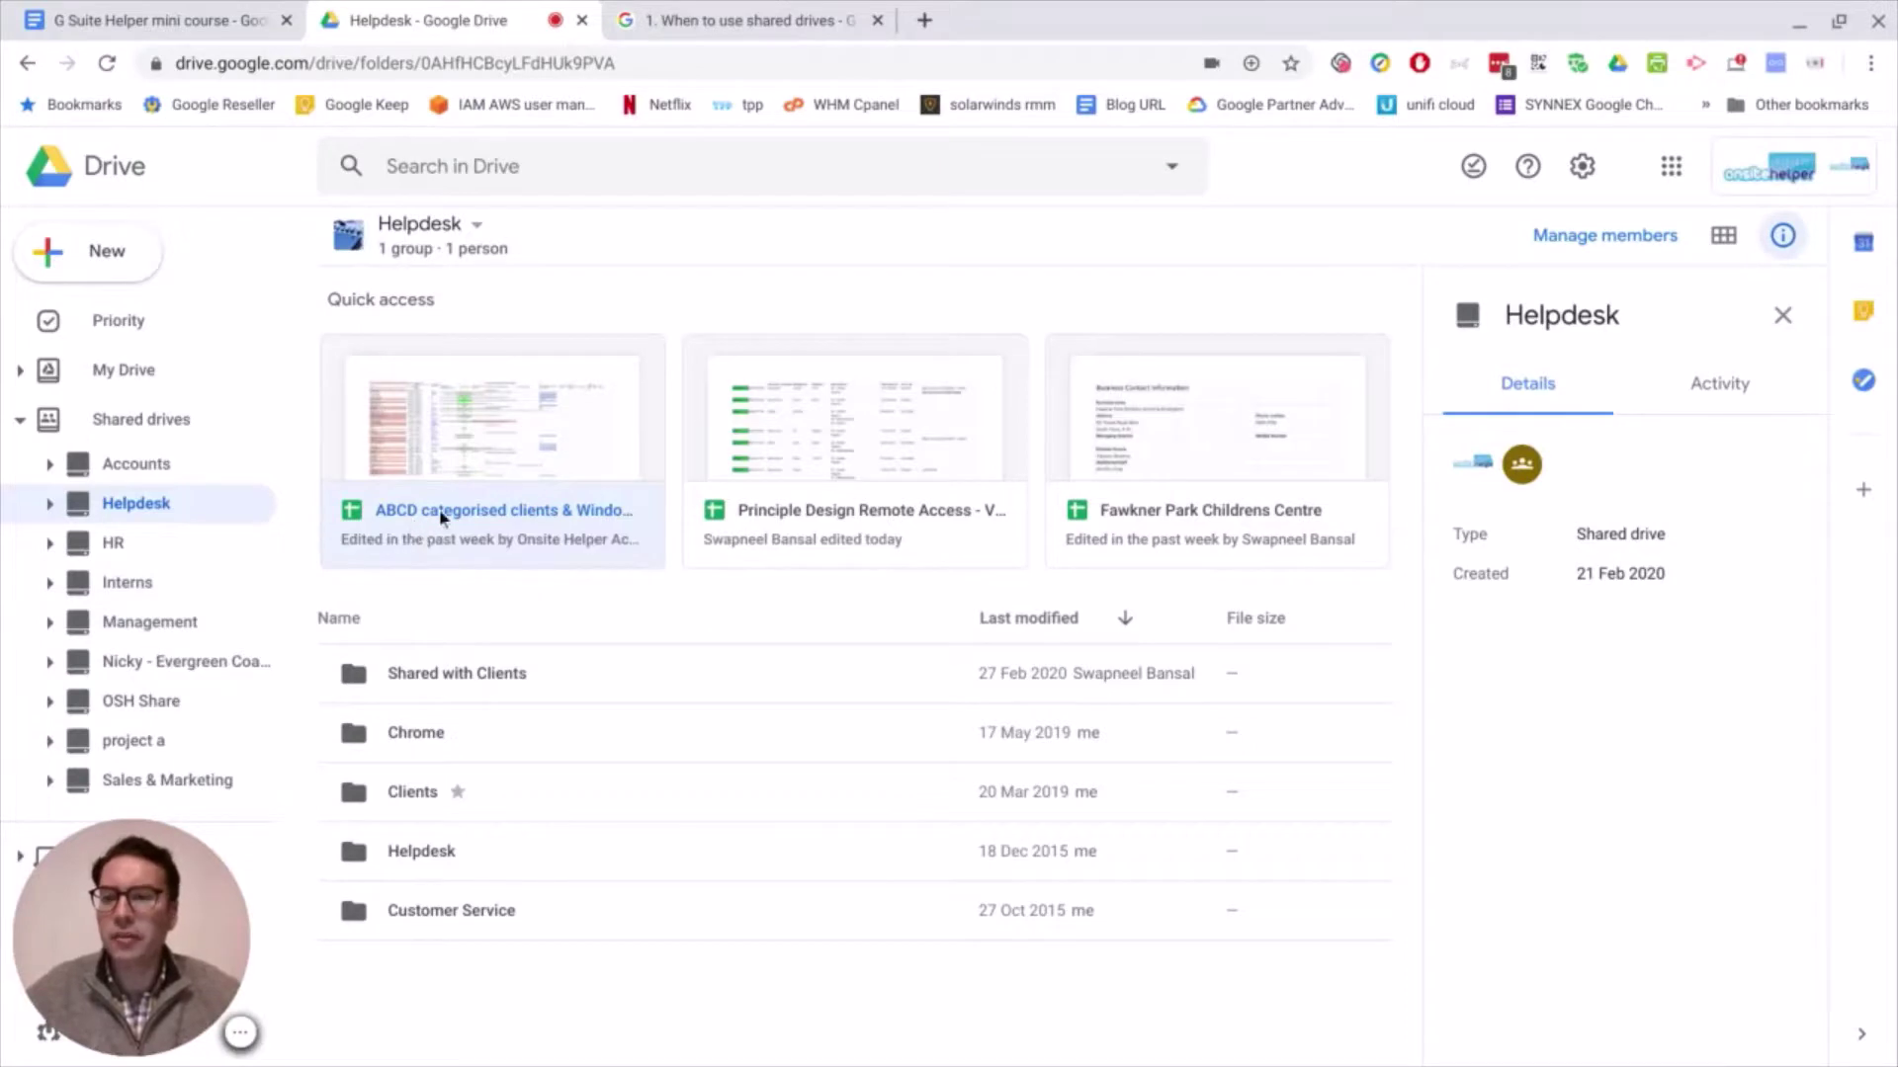
key("Escape")
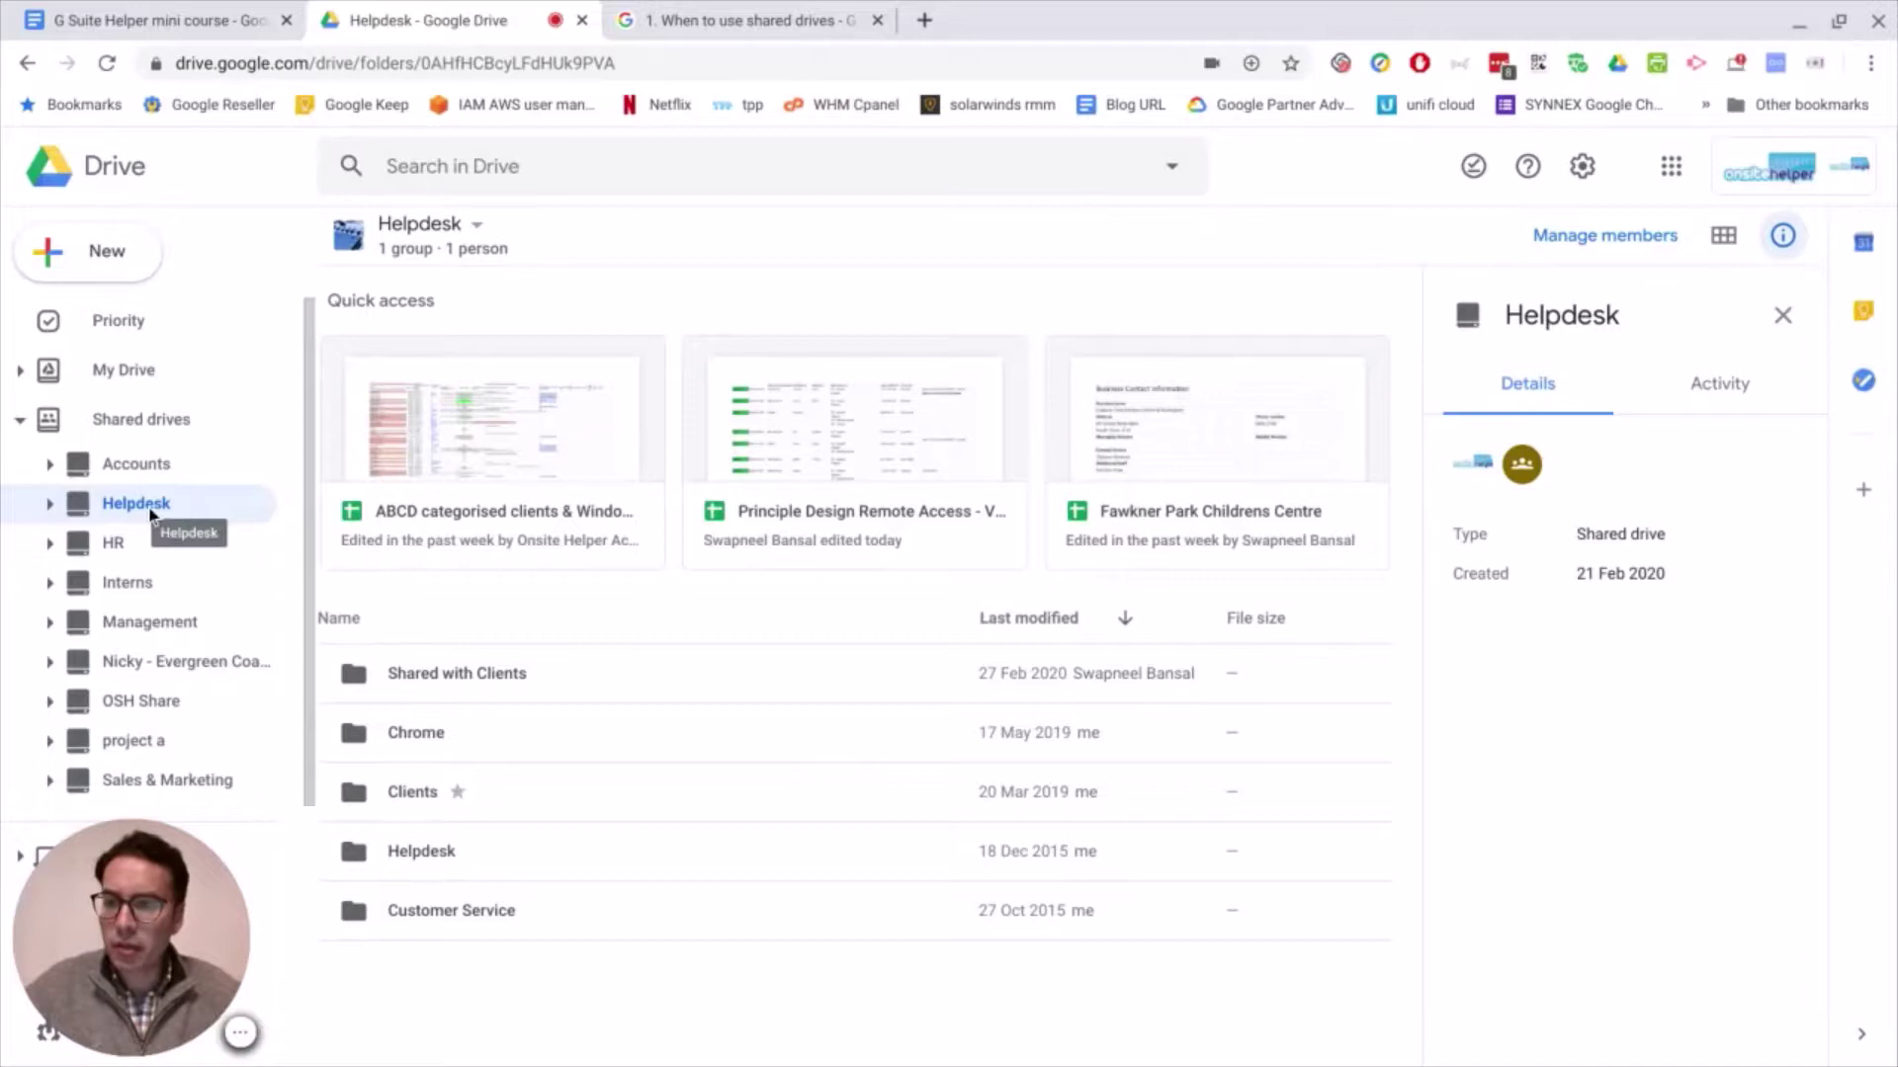
- Open OSH Share > Internal Systems and delete the IT savings blog for everyone
left_click(137, 703)
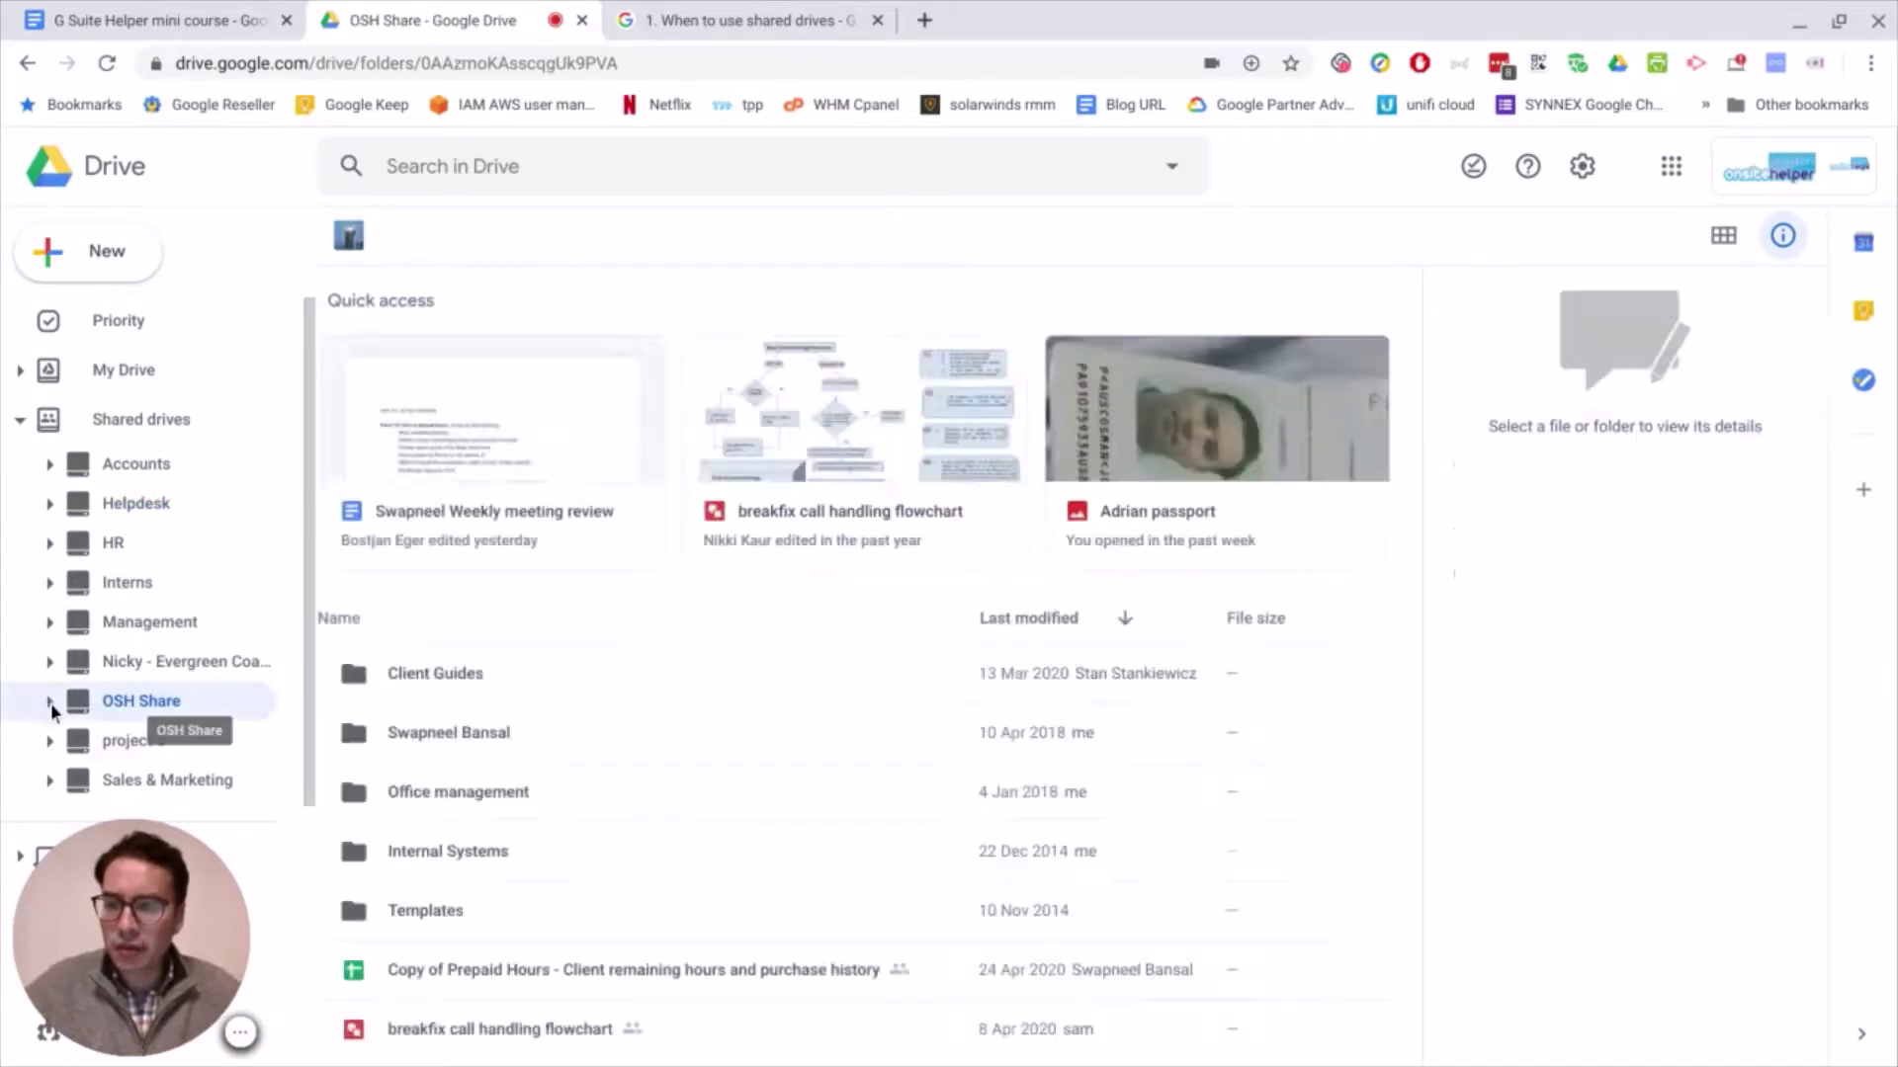
double_click(412, 852)
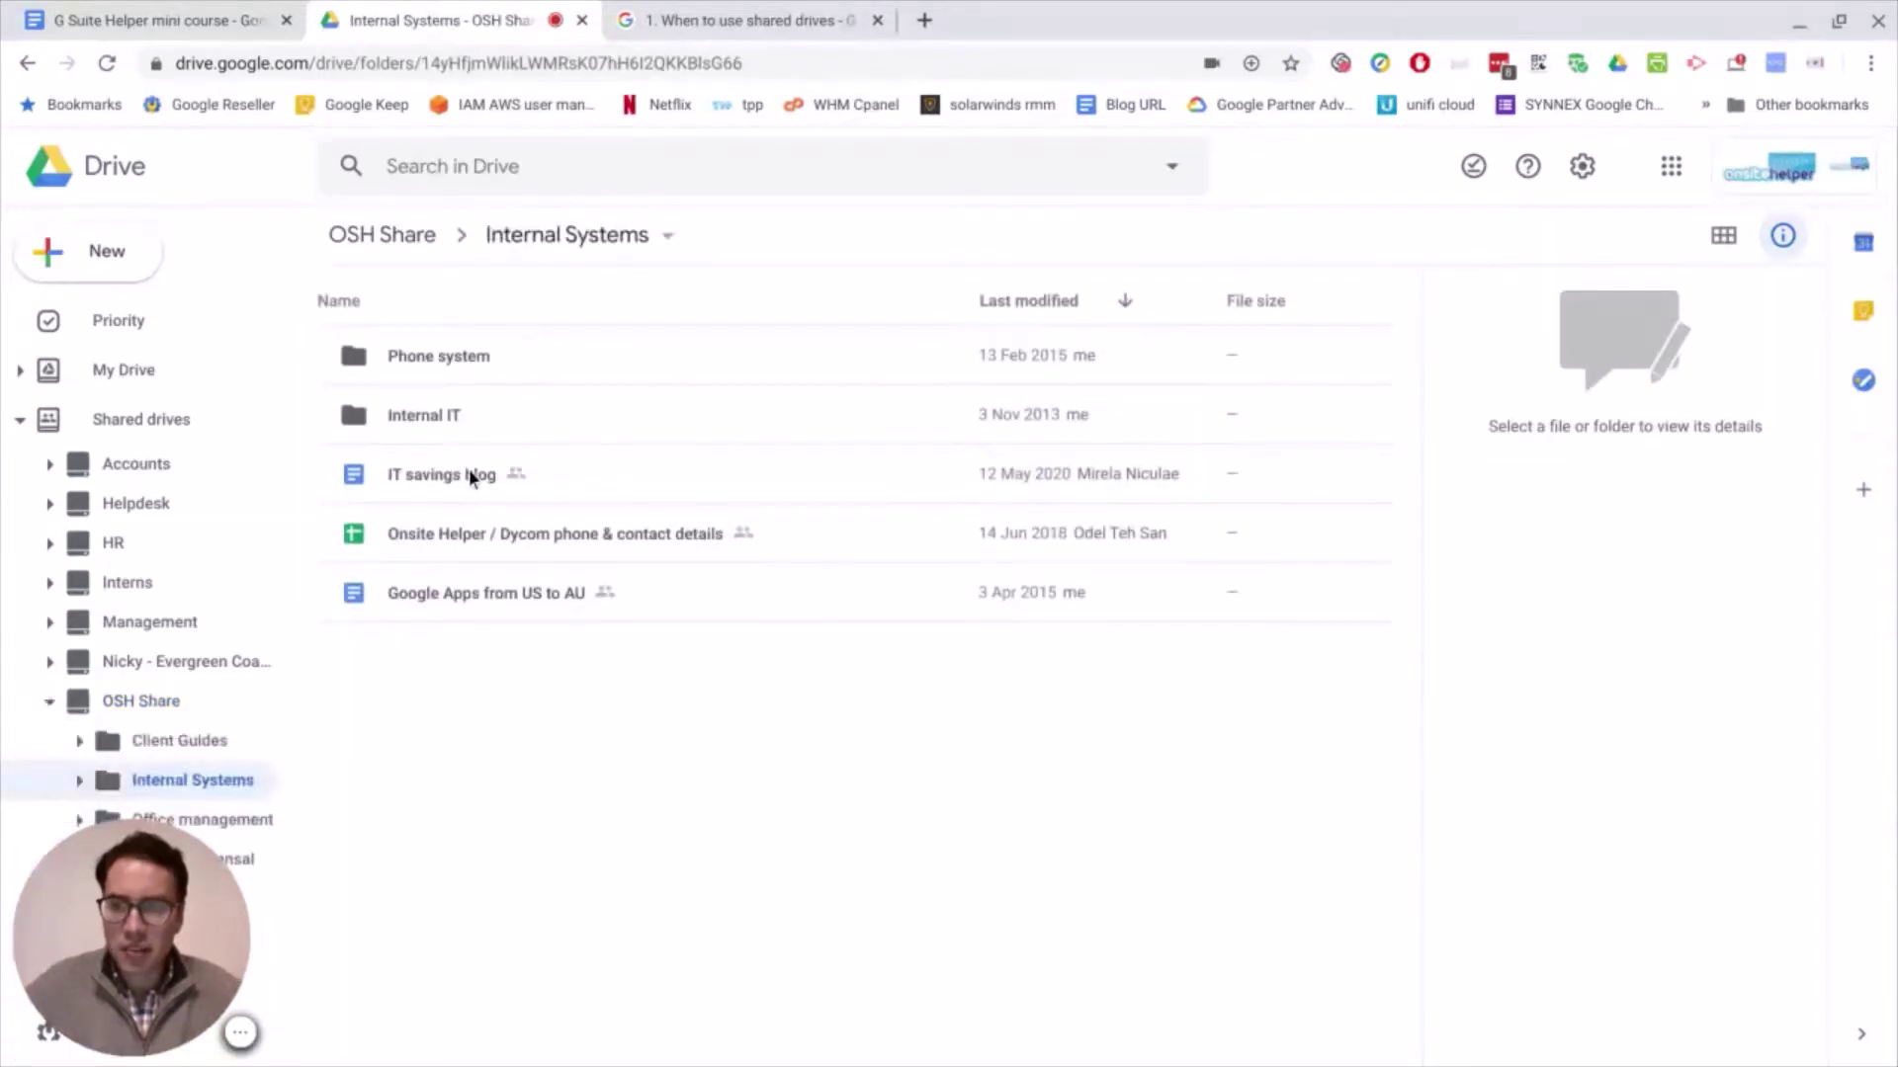
left_click(423, 480)
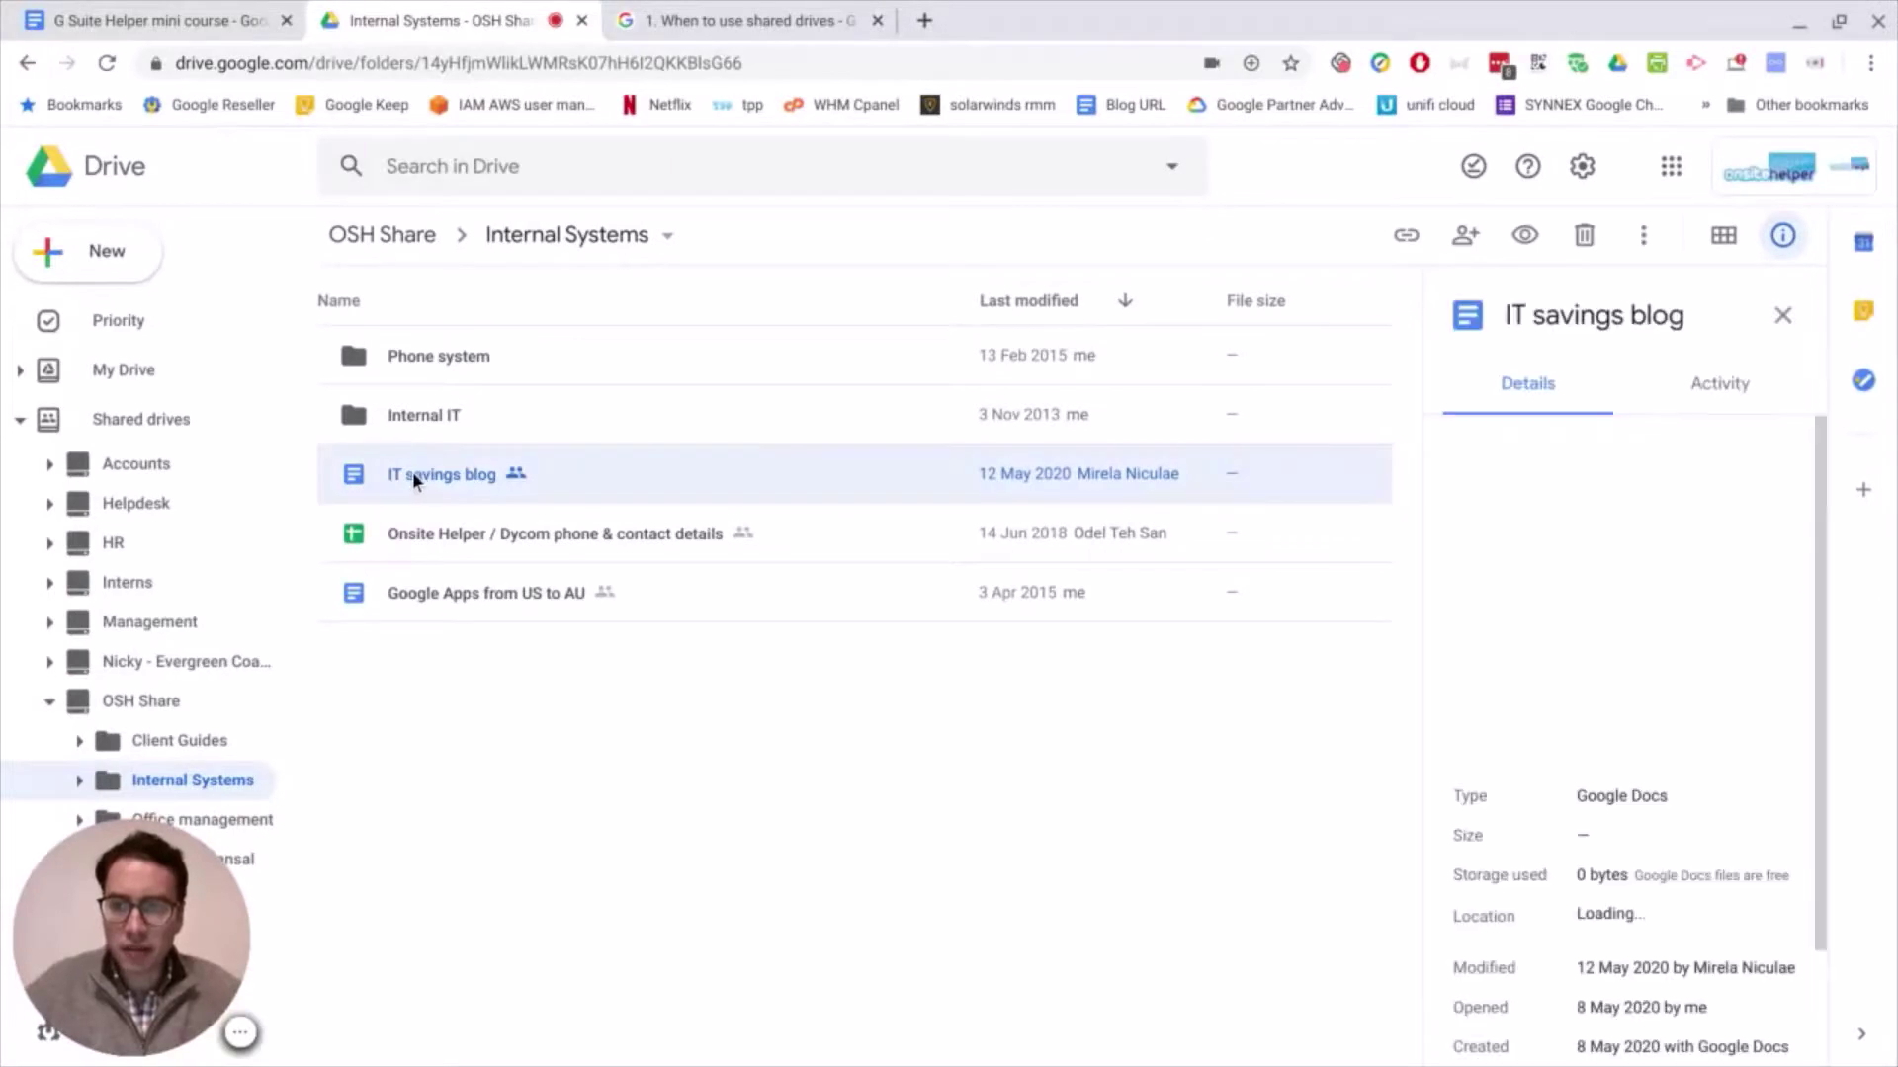
right_click(412, 473)
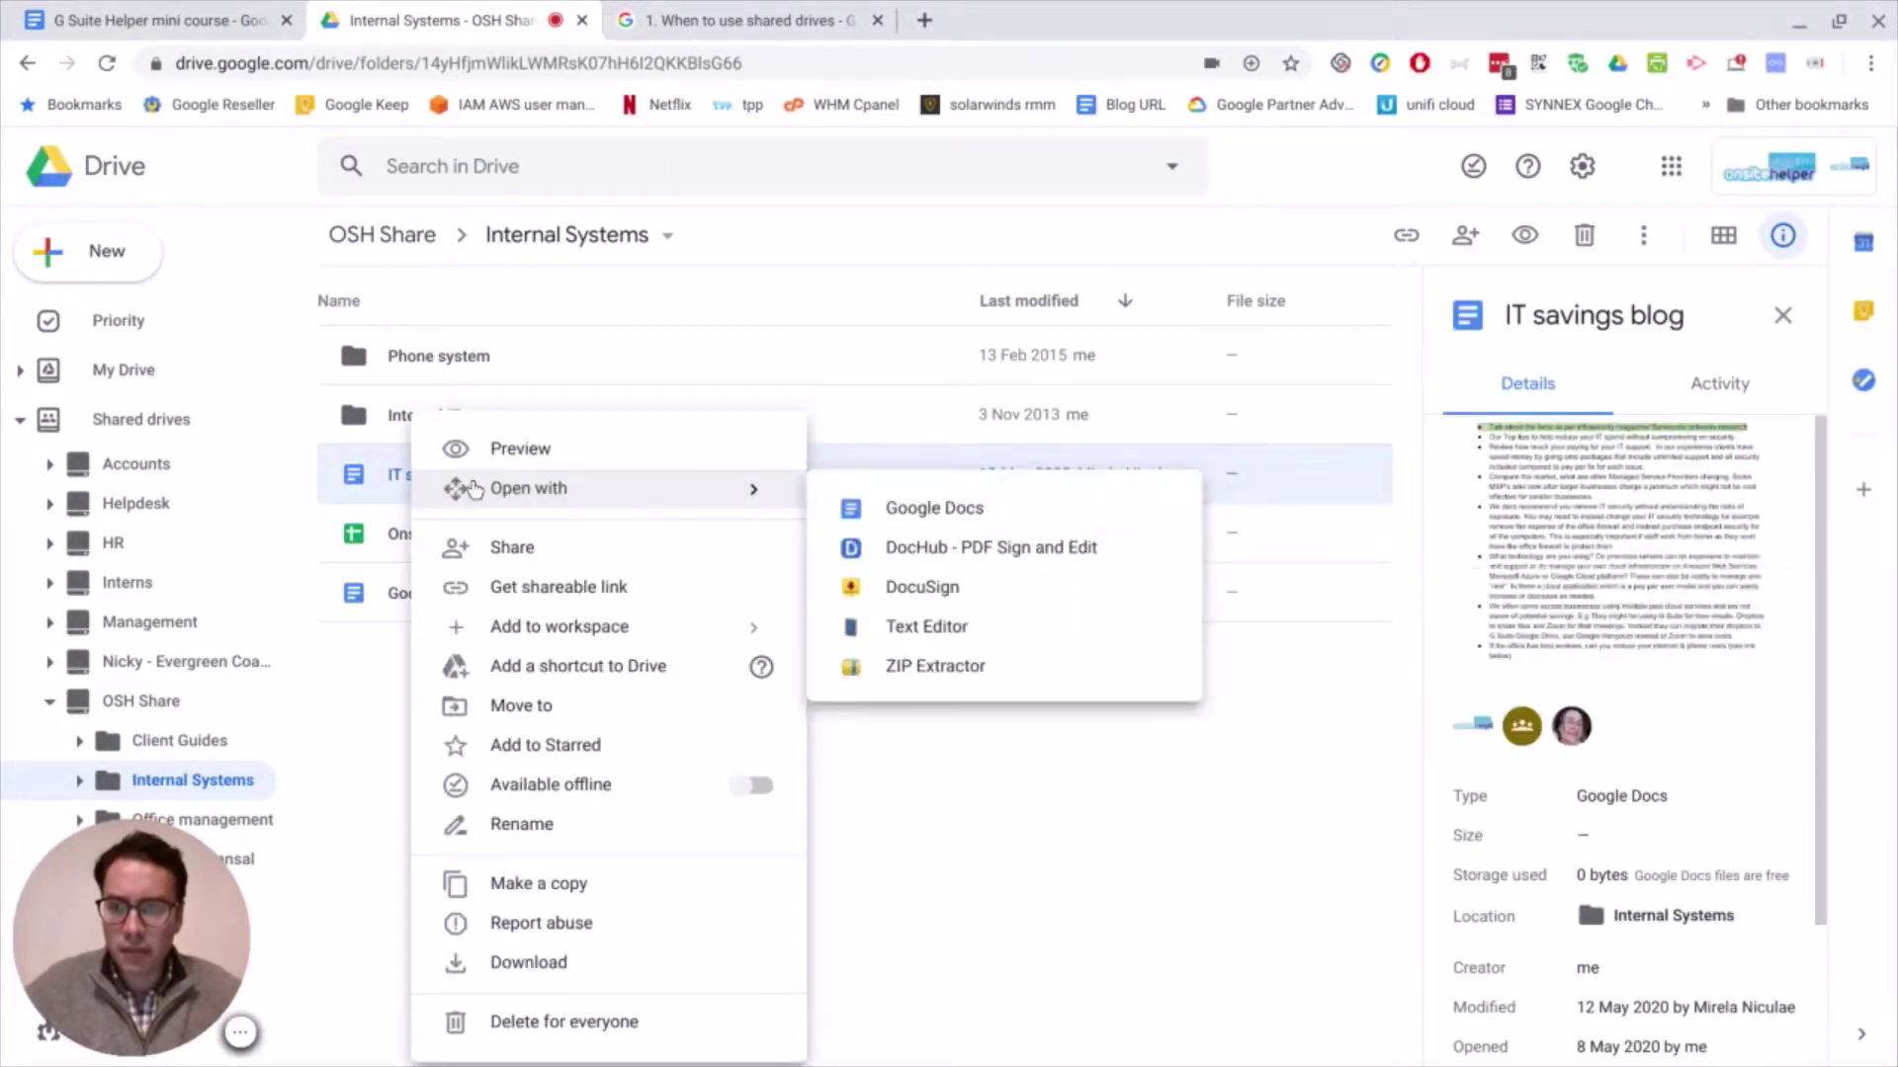
left_click(513, 1028)
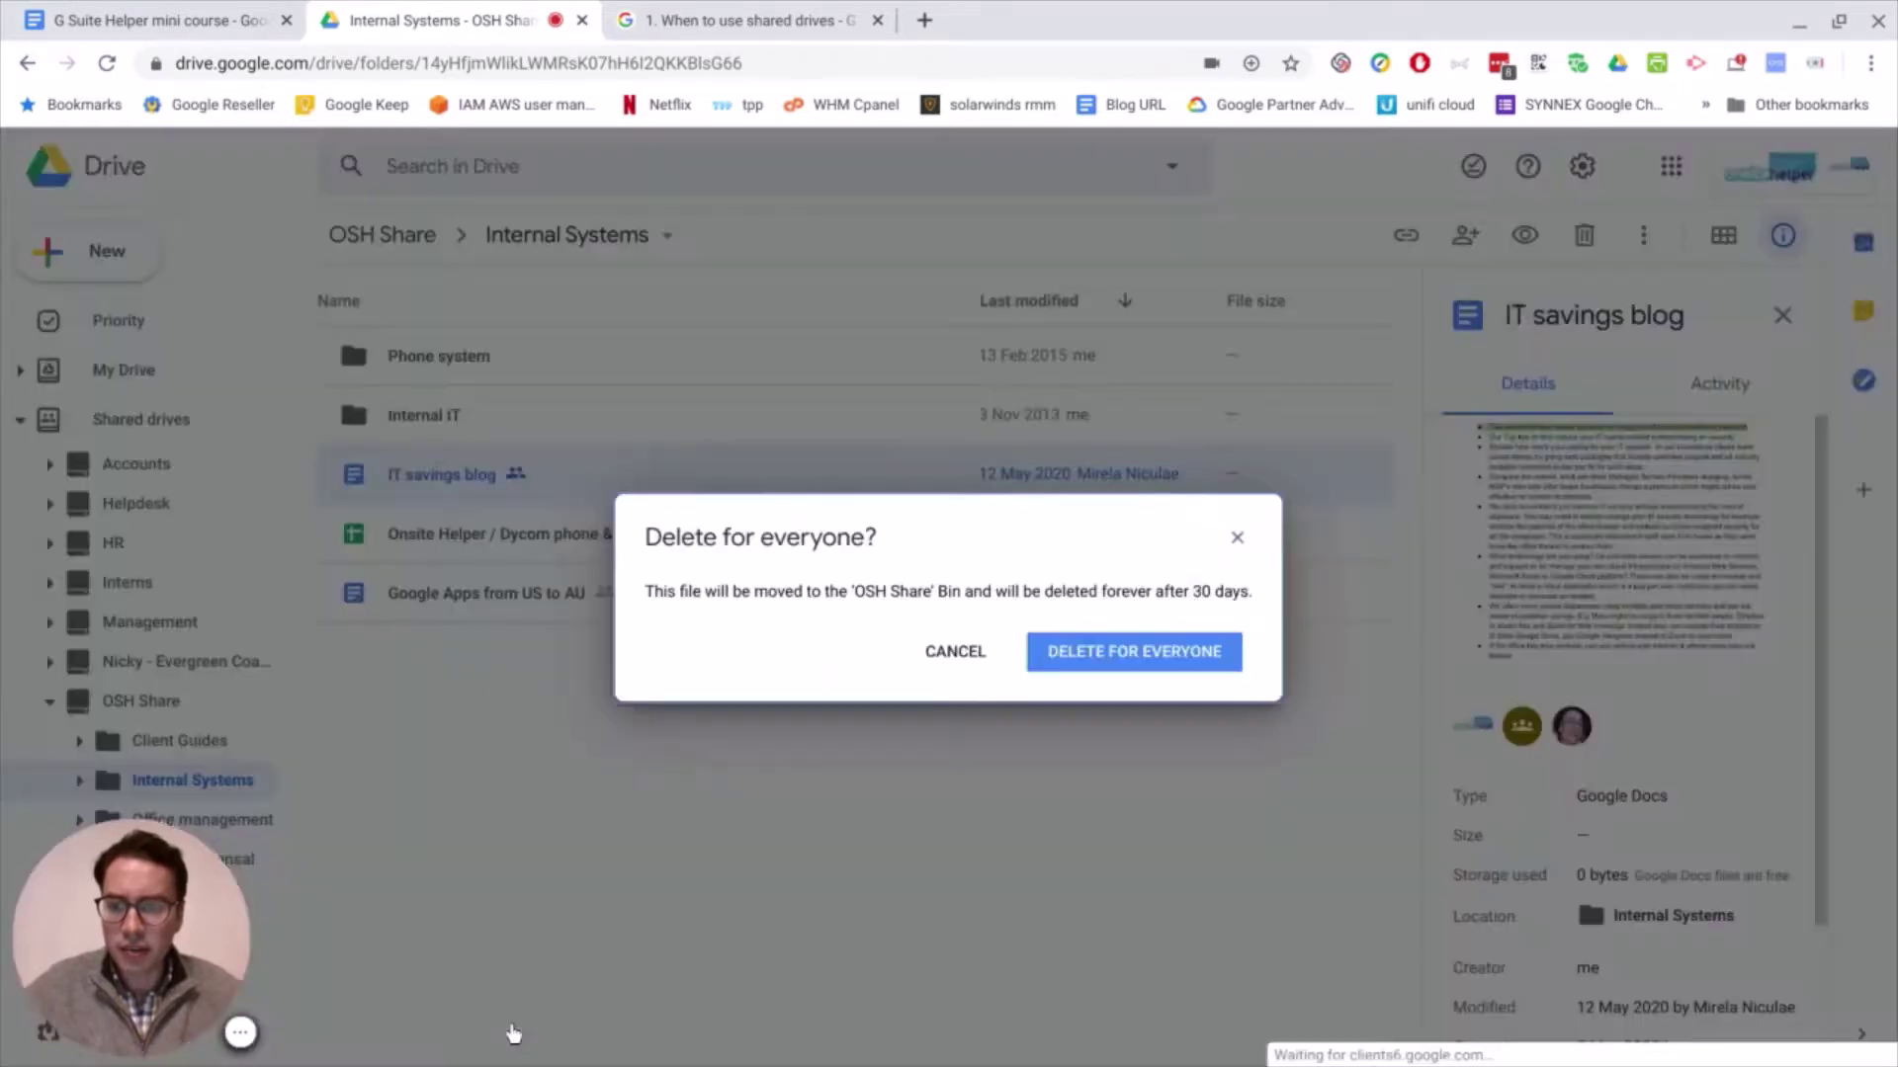
left_click(1099, 665)
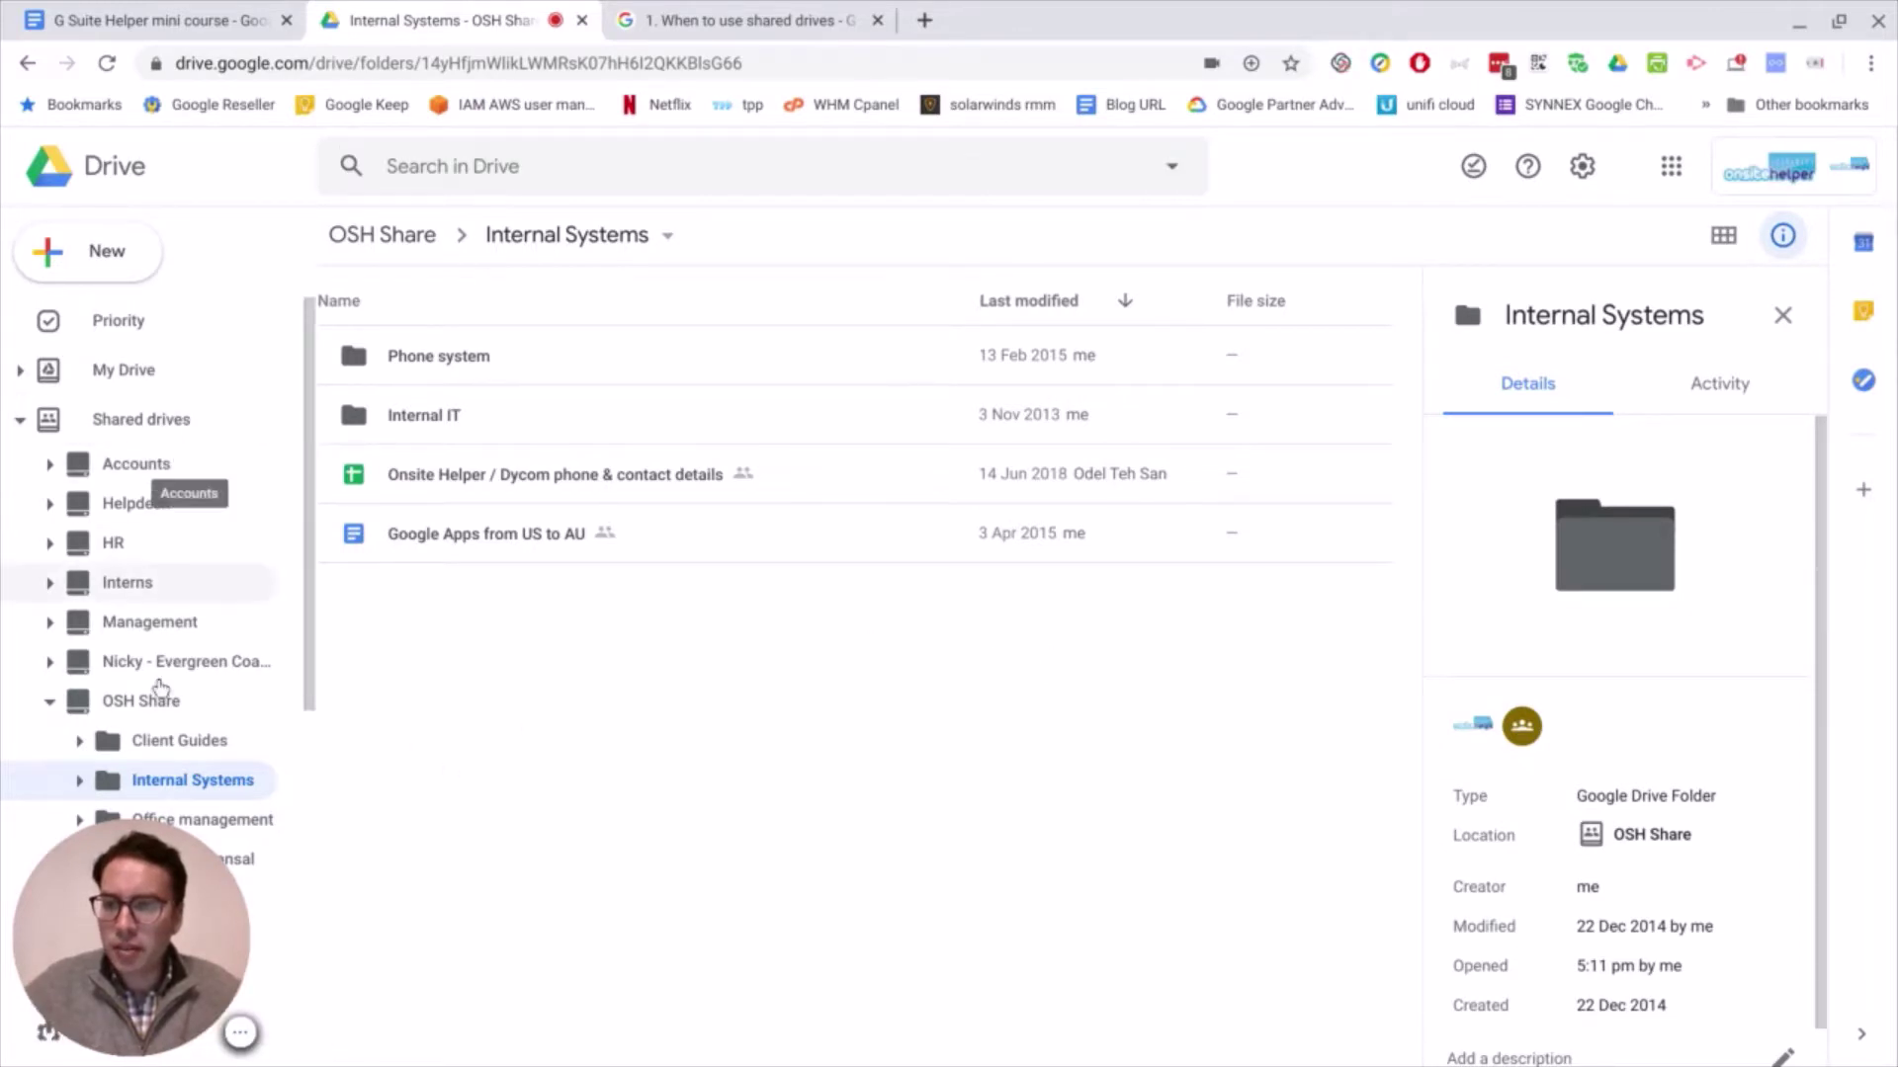
- Open the OSH Share drive's bin and restore the 'IT savings blog' document from it
left_click(217, 710)
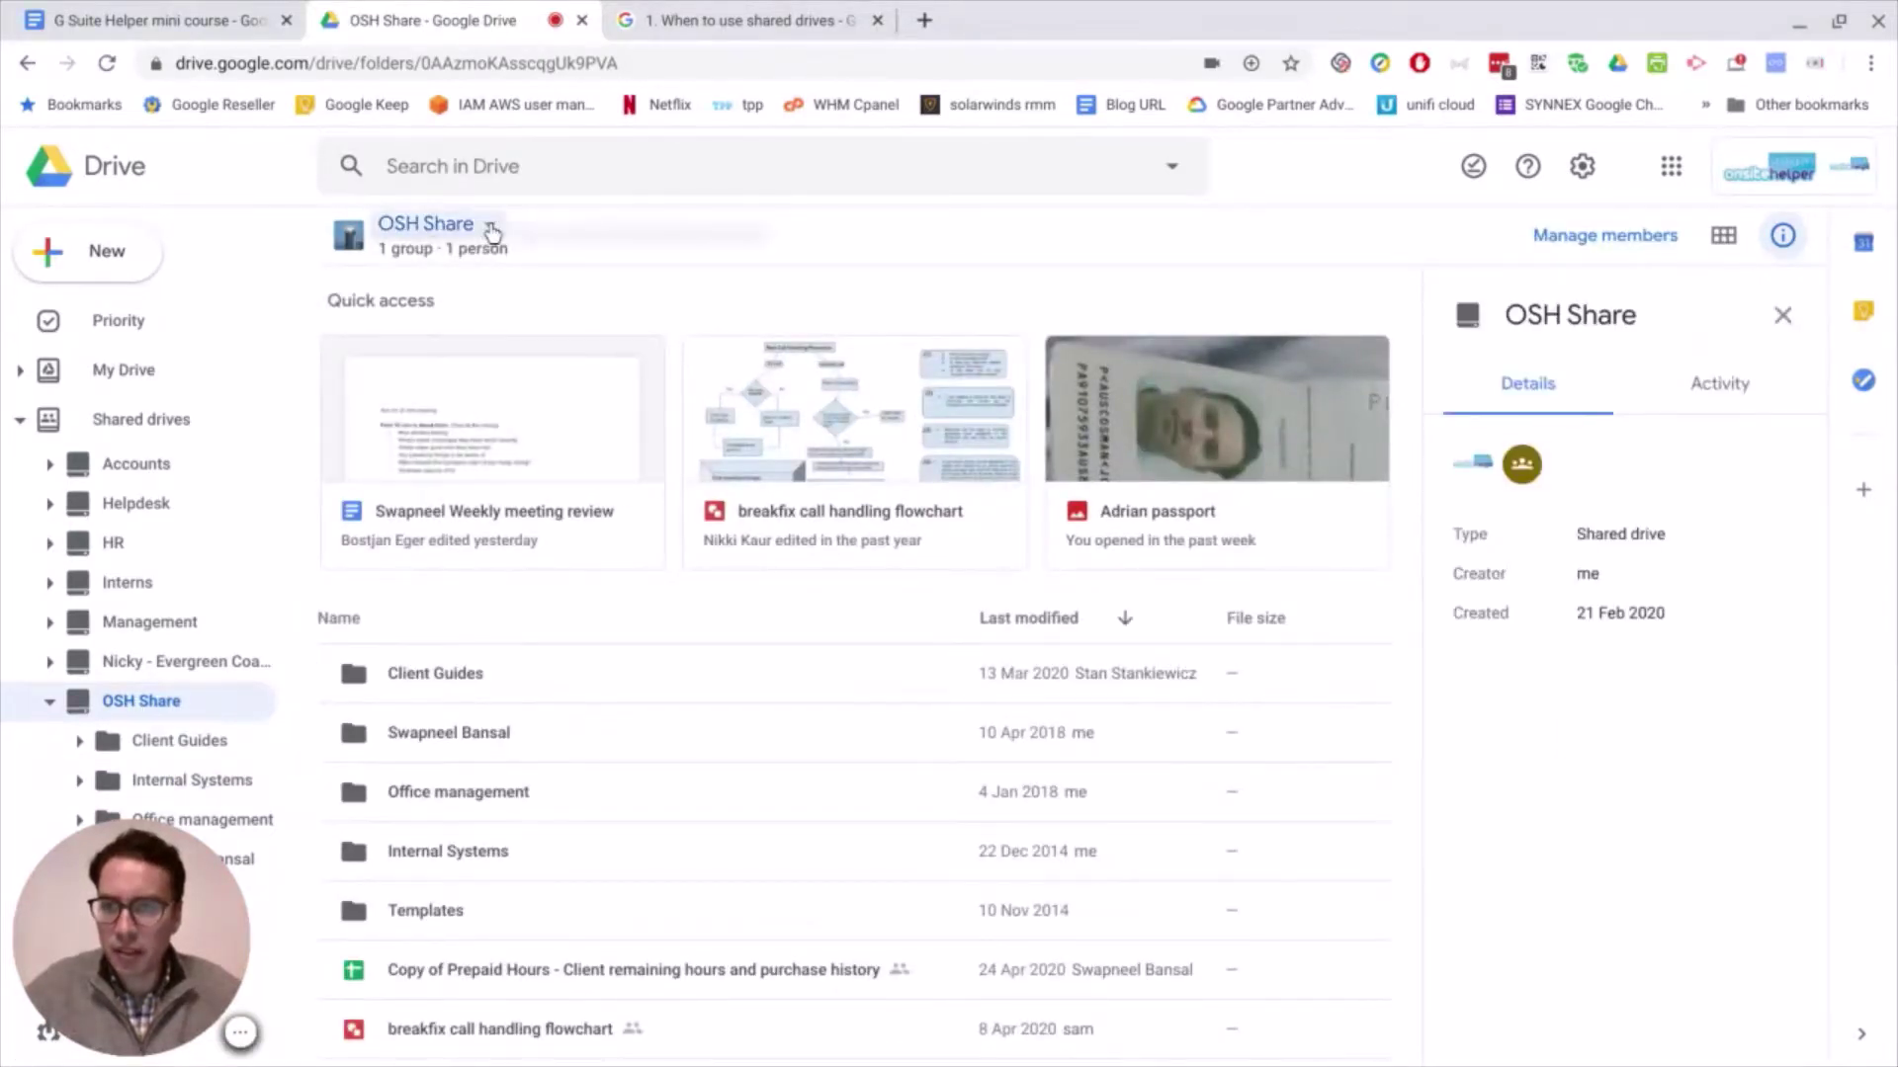
left_click(489, 229)
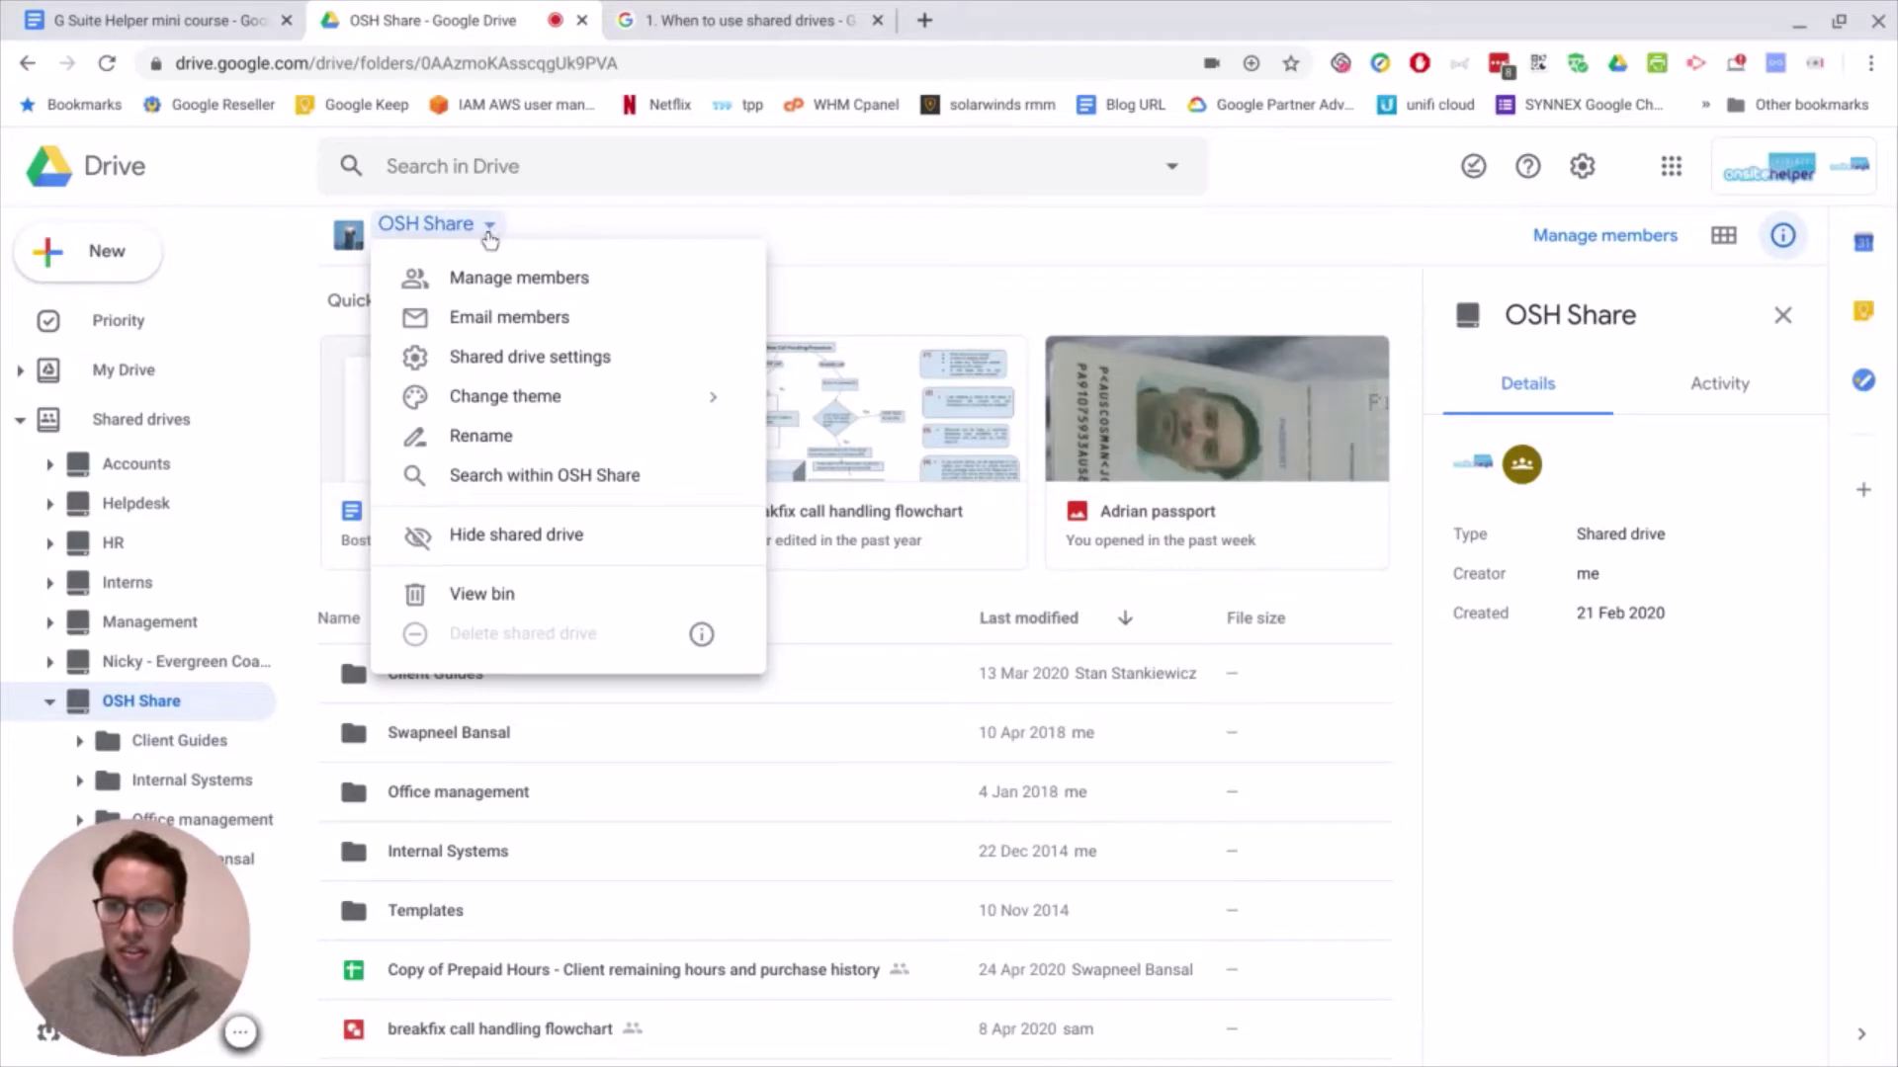
left_click(480, 594)
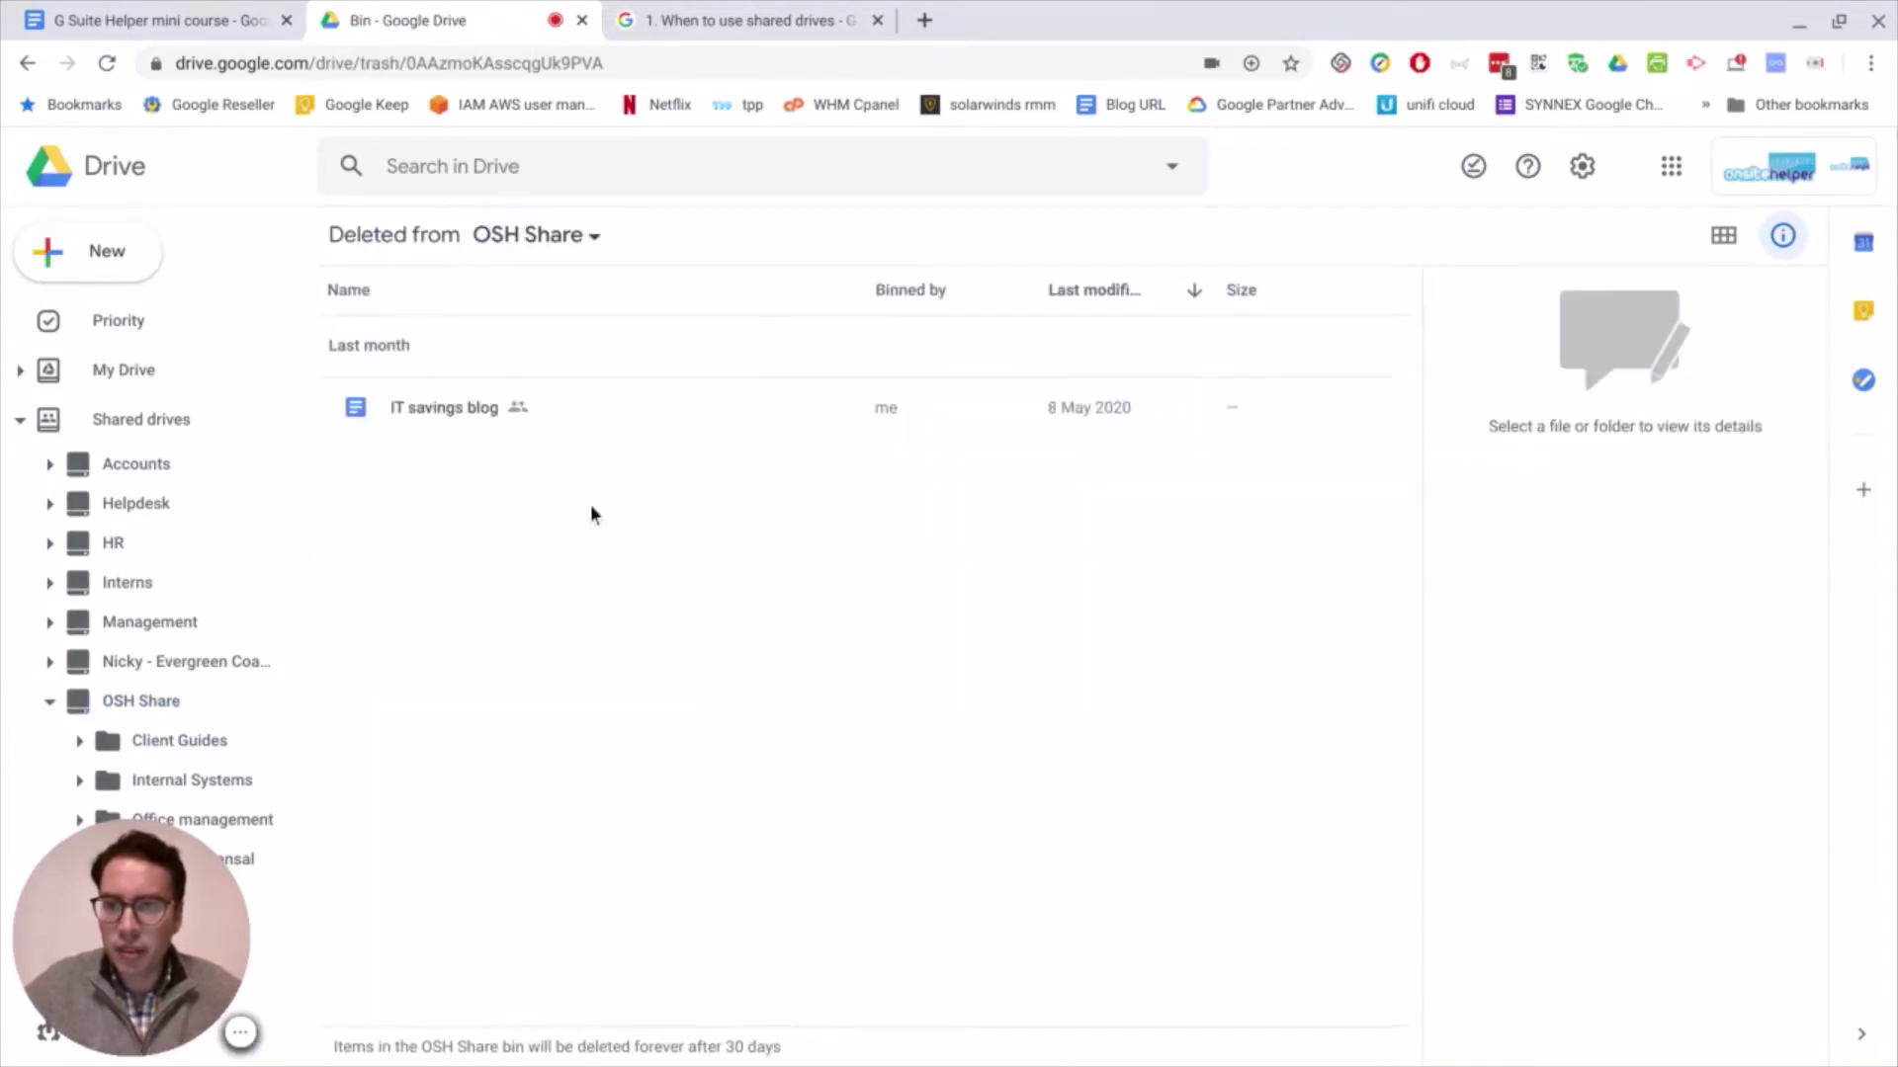
left_click(480, 411)
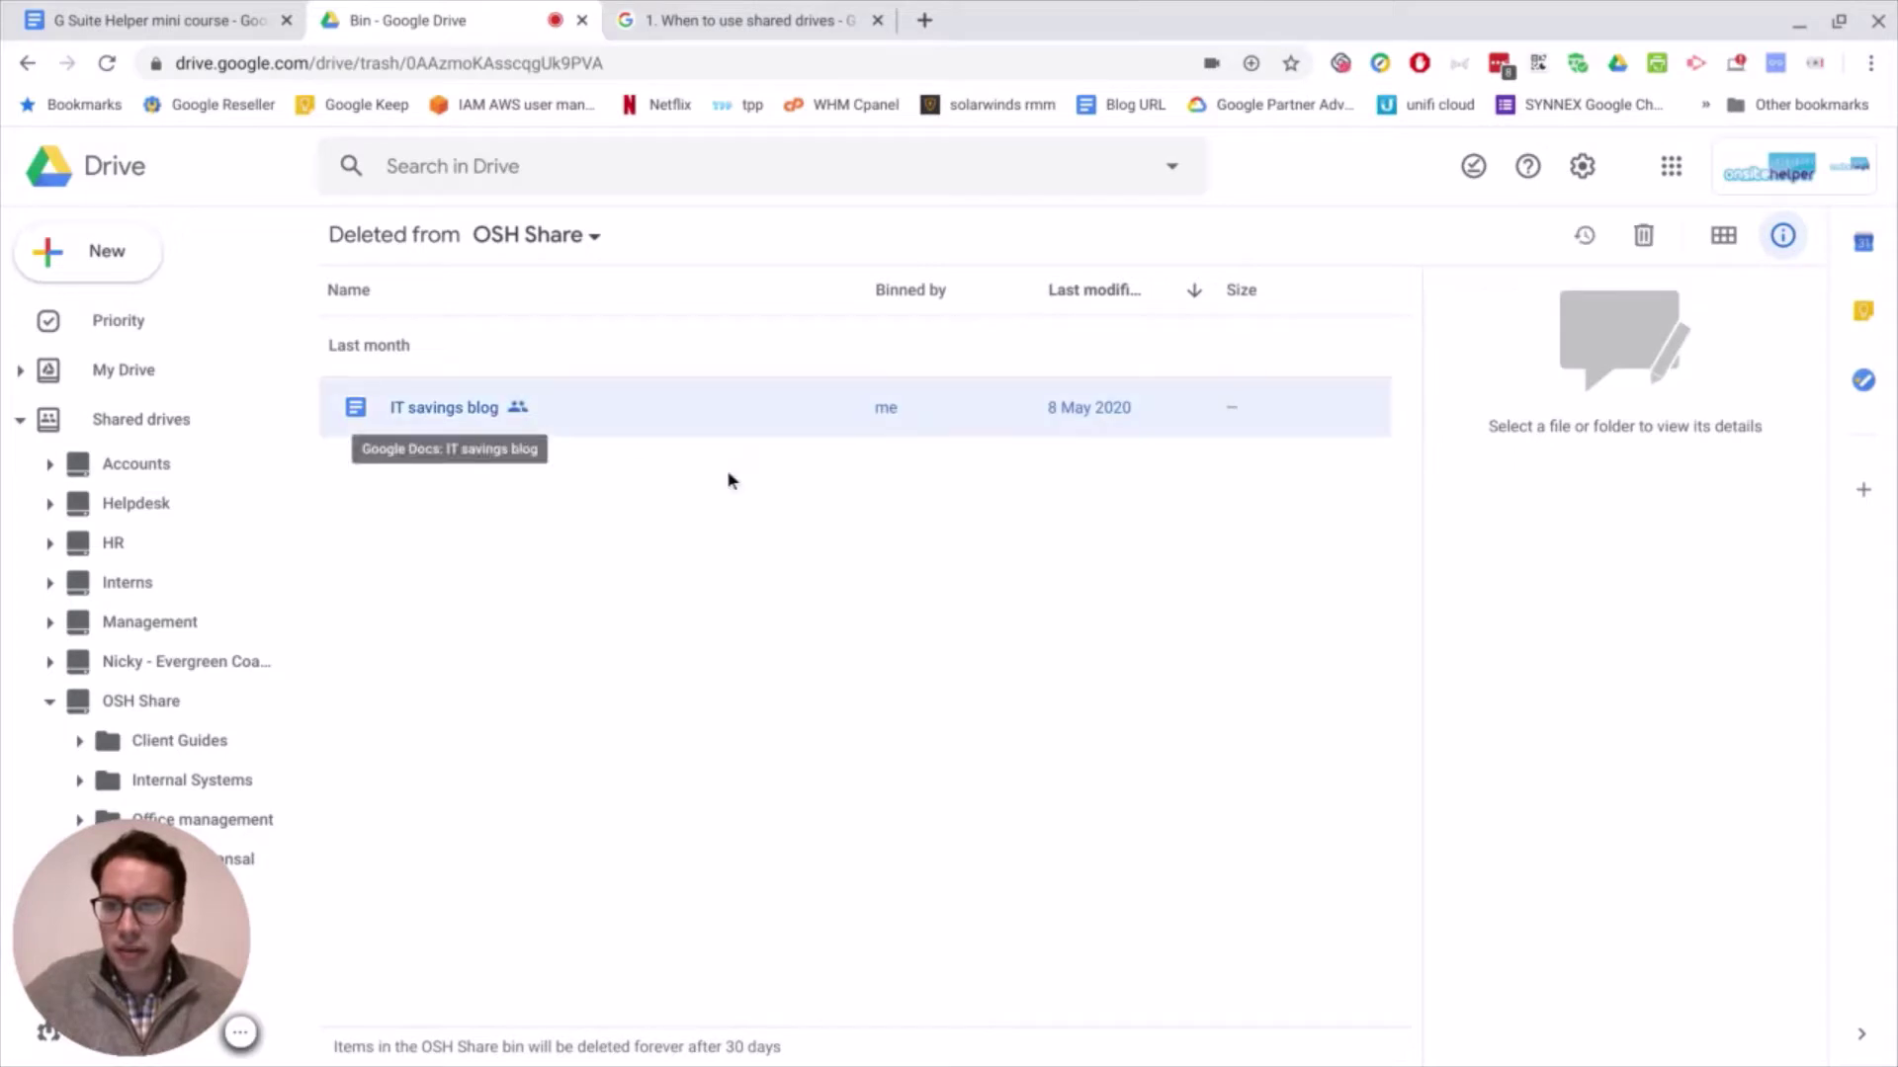
right_click(495, 407)
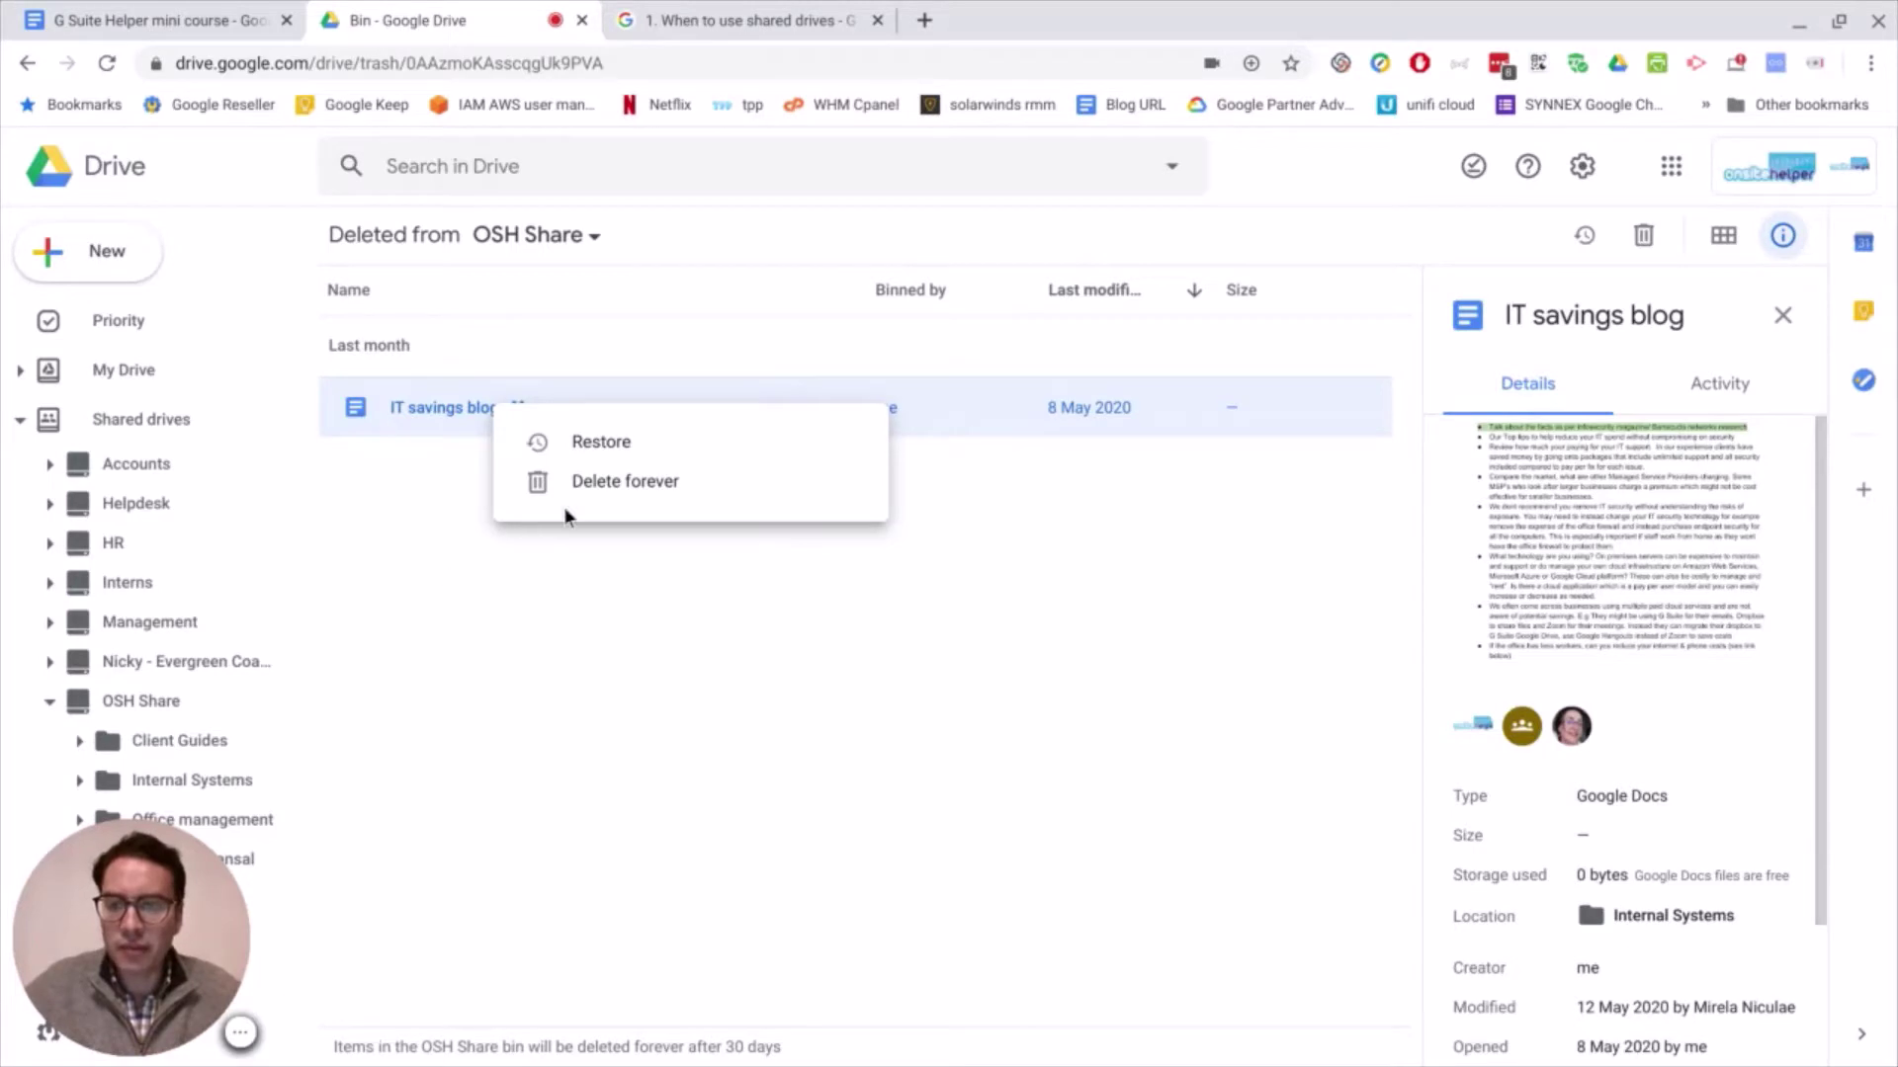
left_click(606, 443)
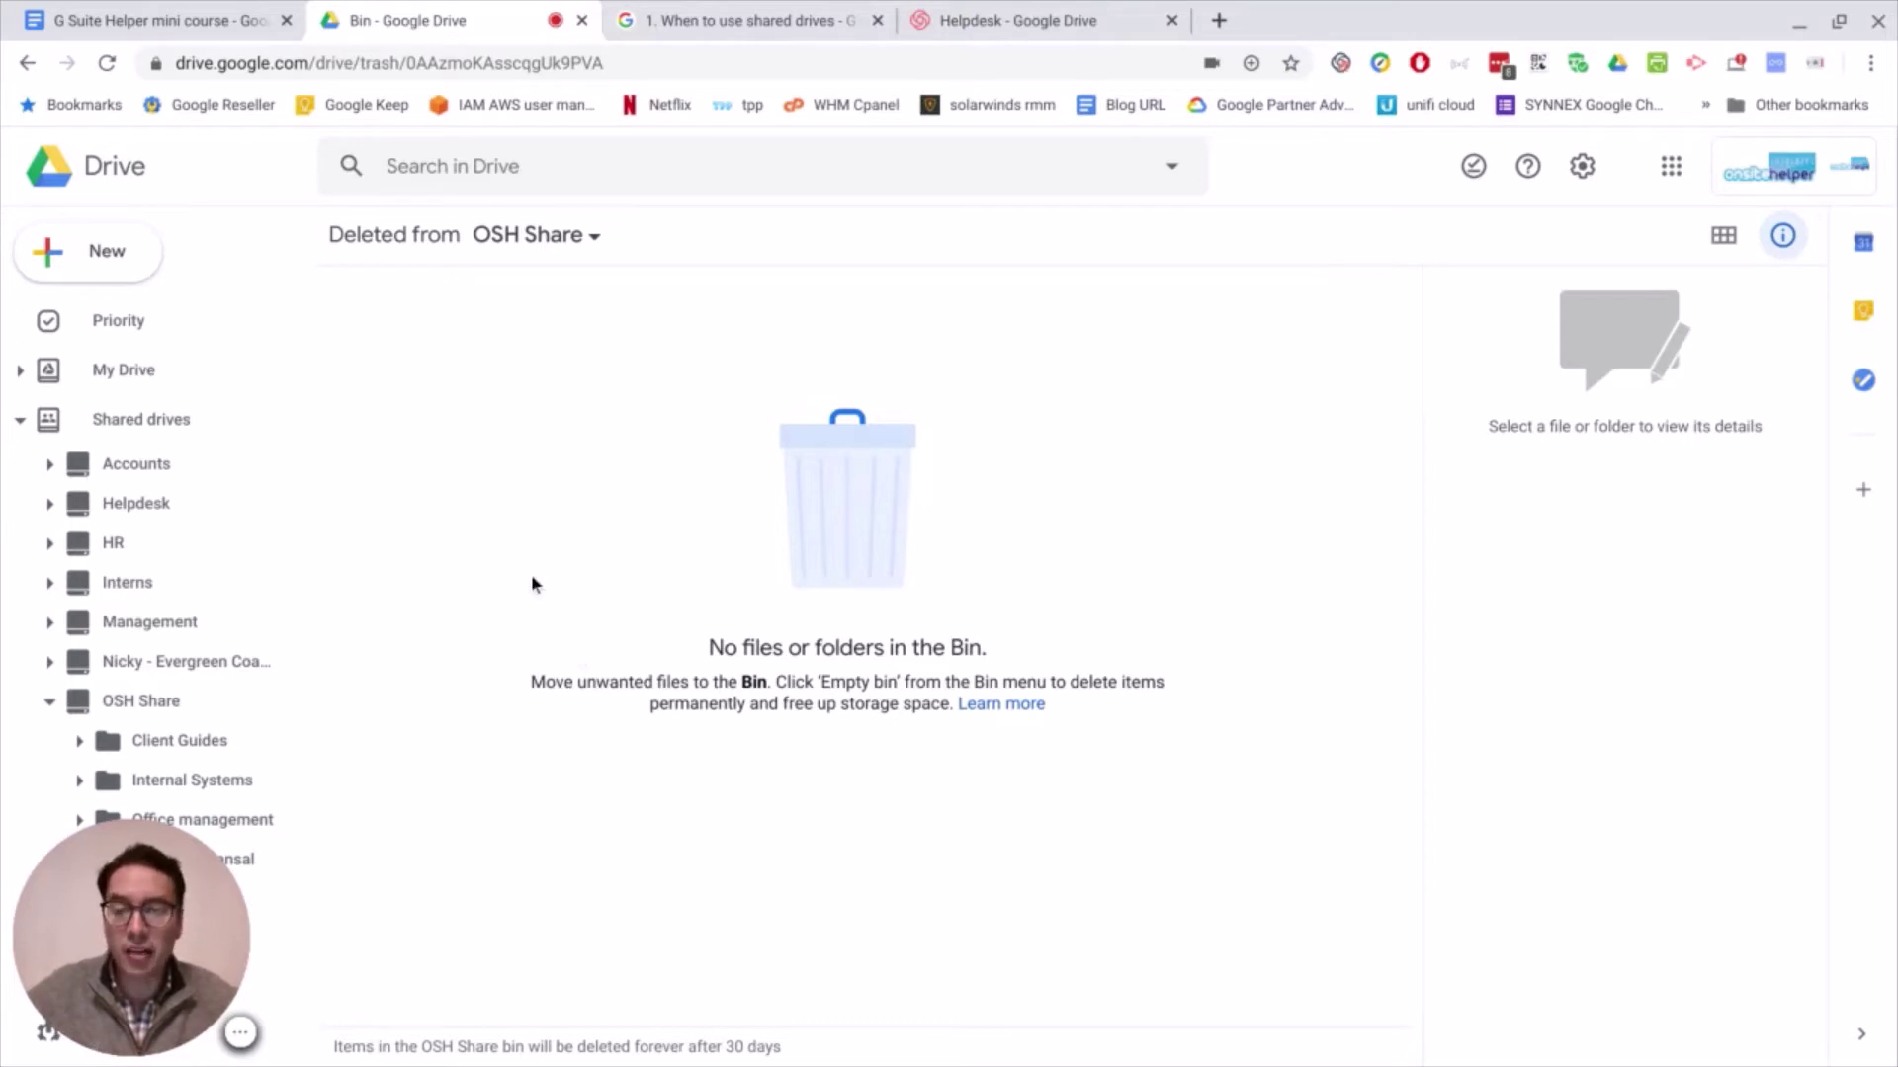
- Return to the 'G Suite Helper mini course' document with its six-topic Shared Drives agenda
left_click(142, 21)
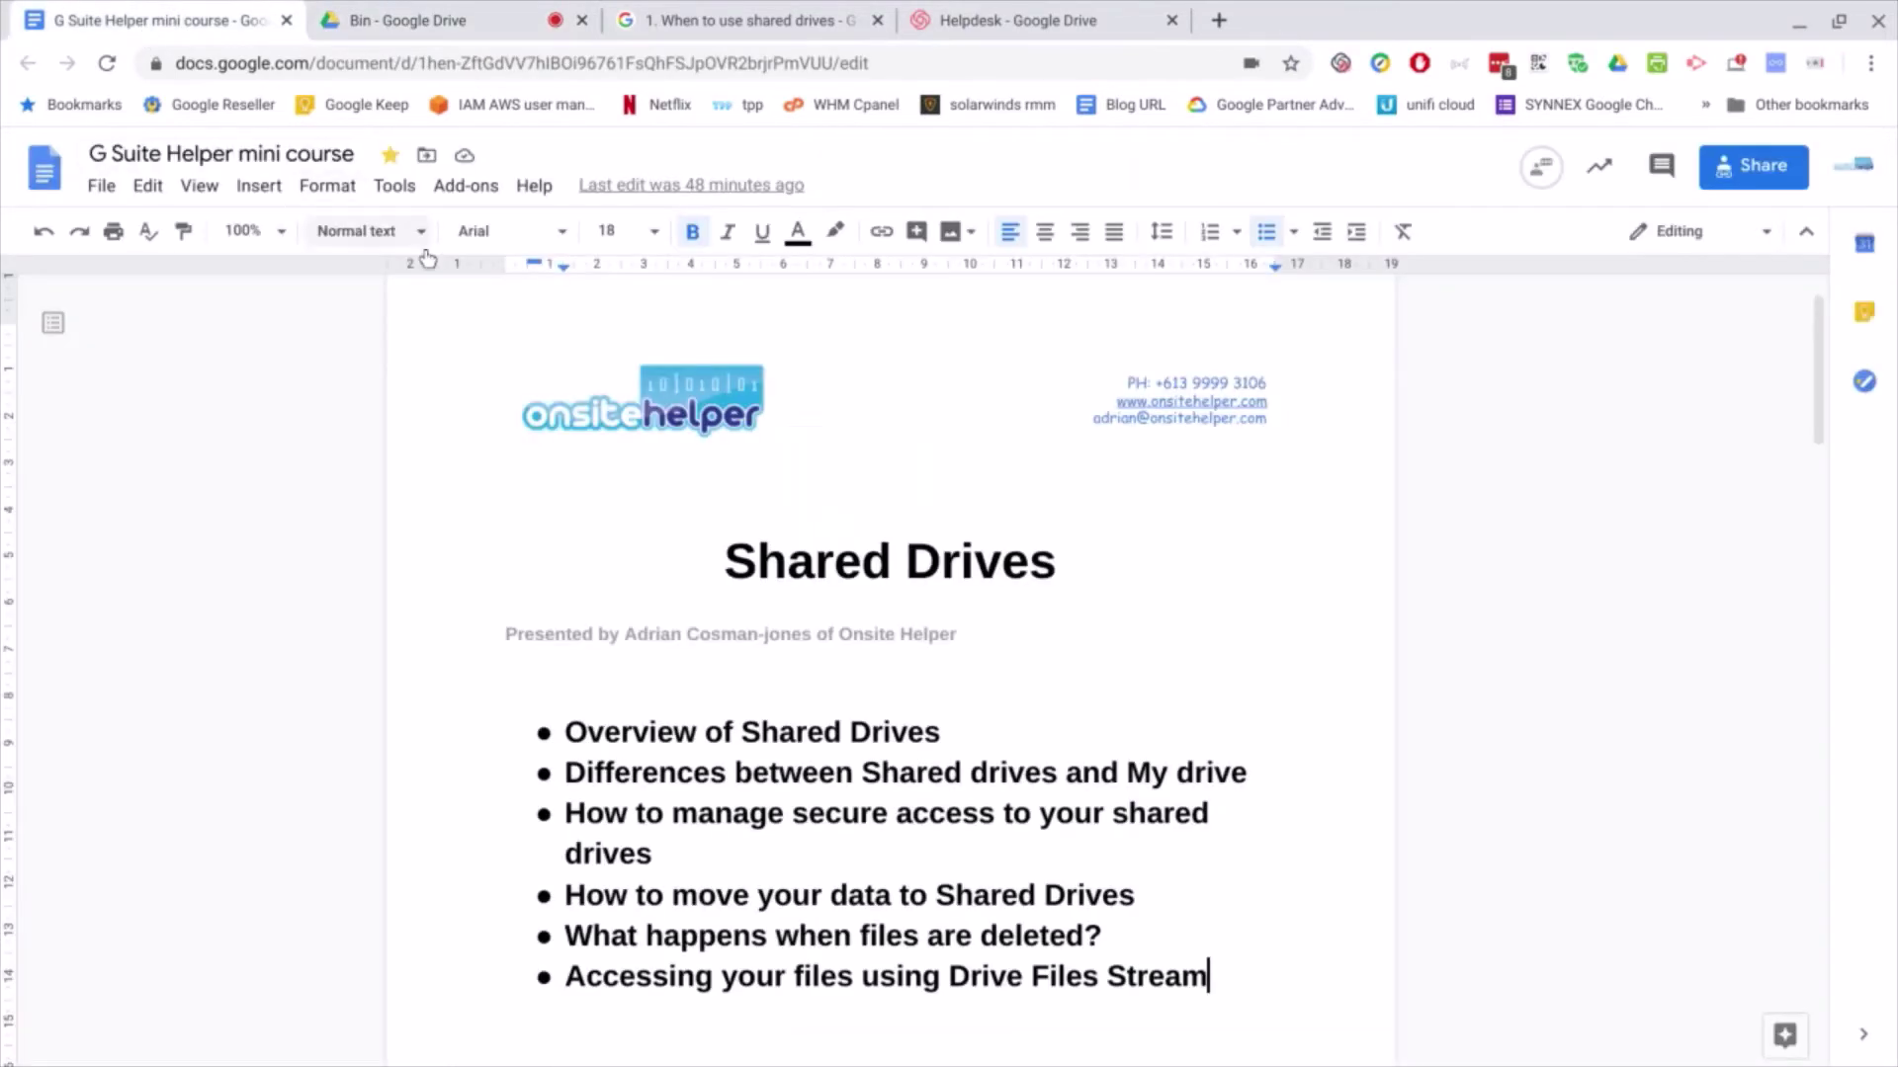